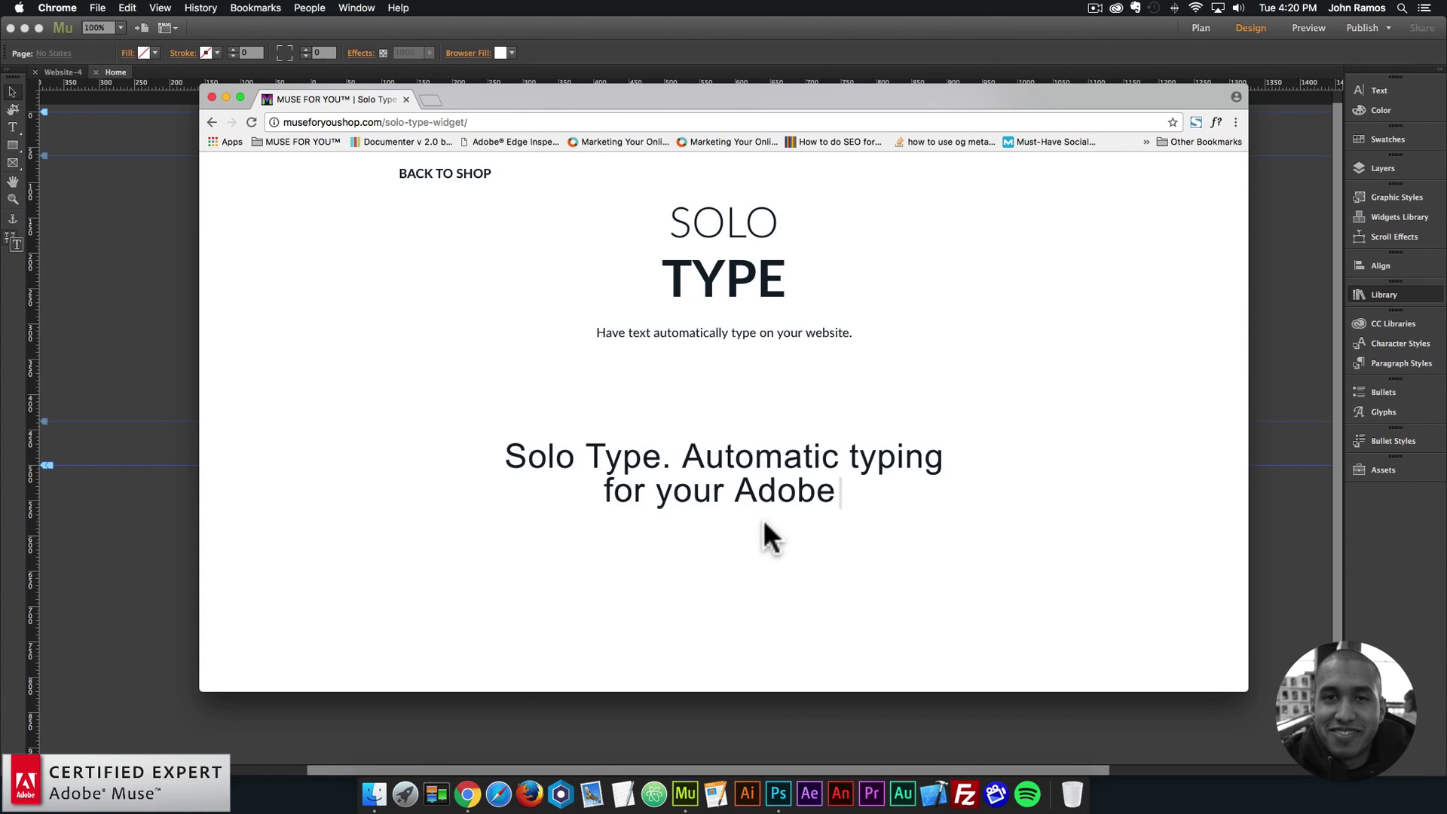
- Look through the Solo Type widget's demo page to examine its sample typing animations
scroll(763, 520, down, 5)
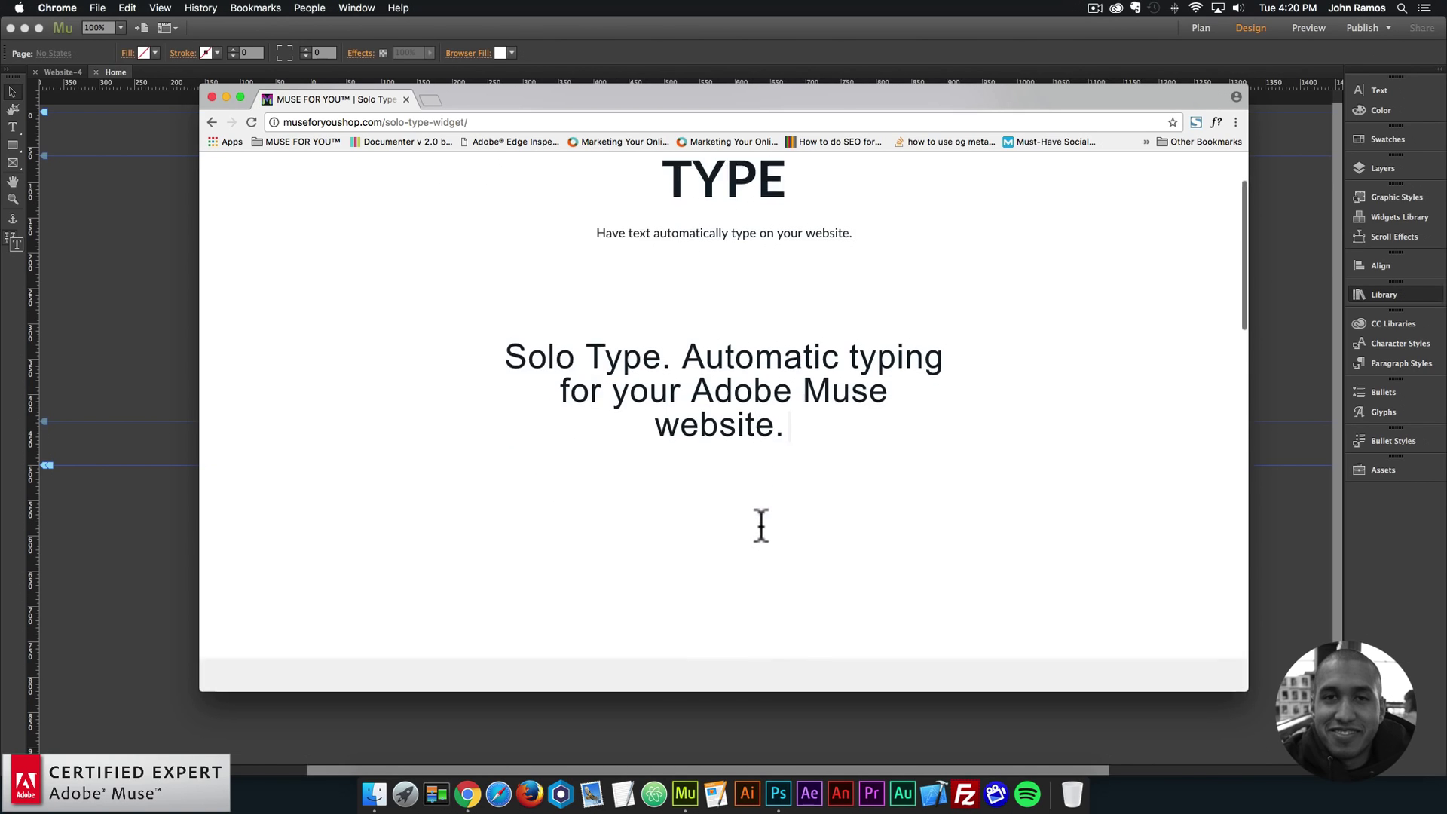
scroll(758, 522, down, 3)
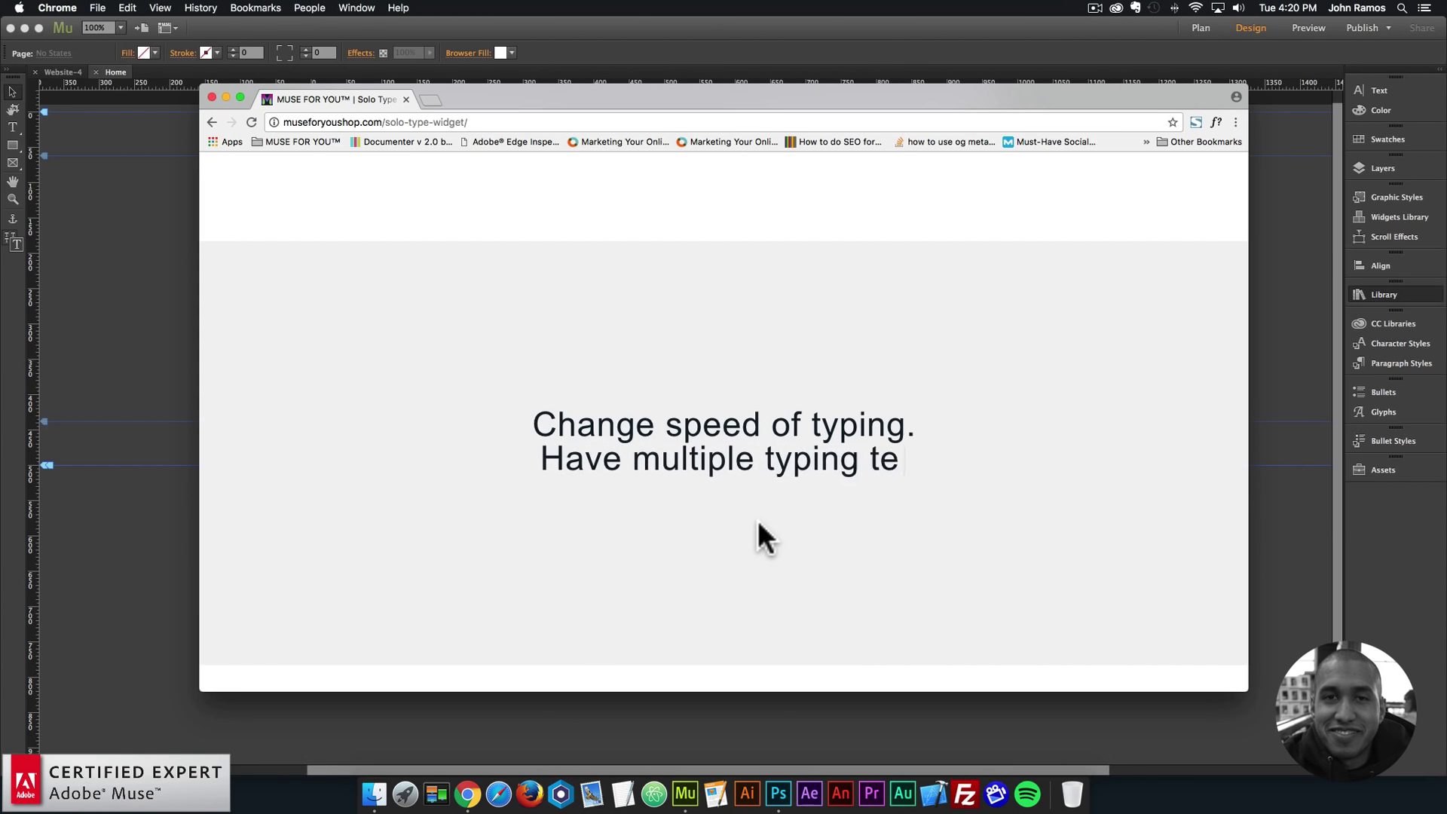
scroll(758, 520, down, 5)
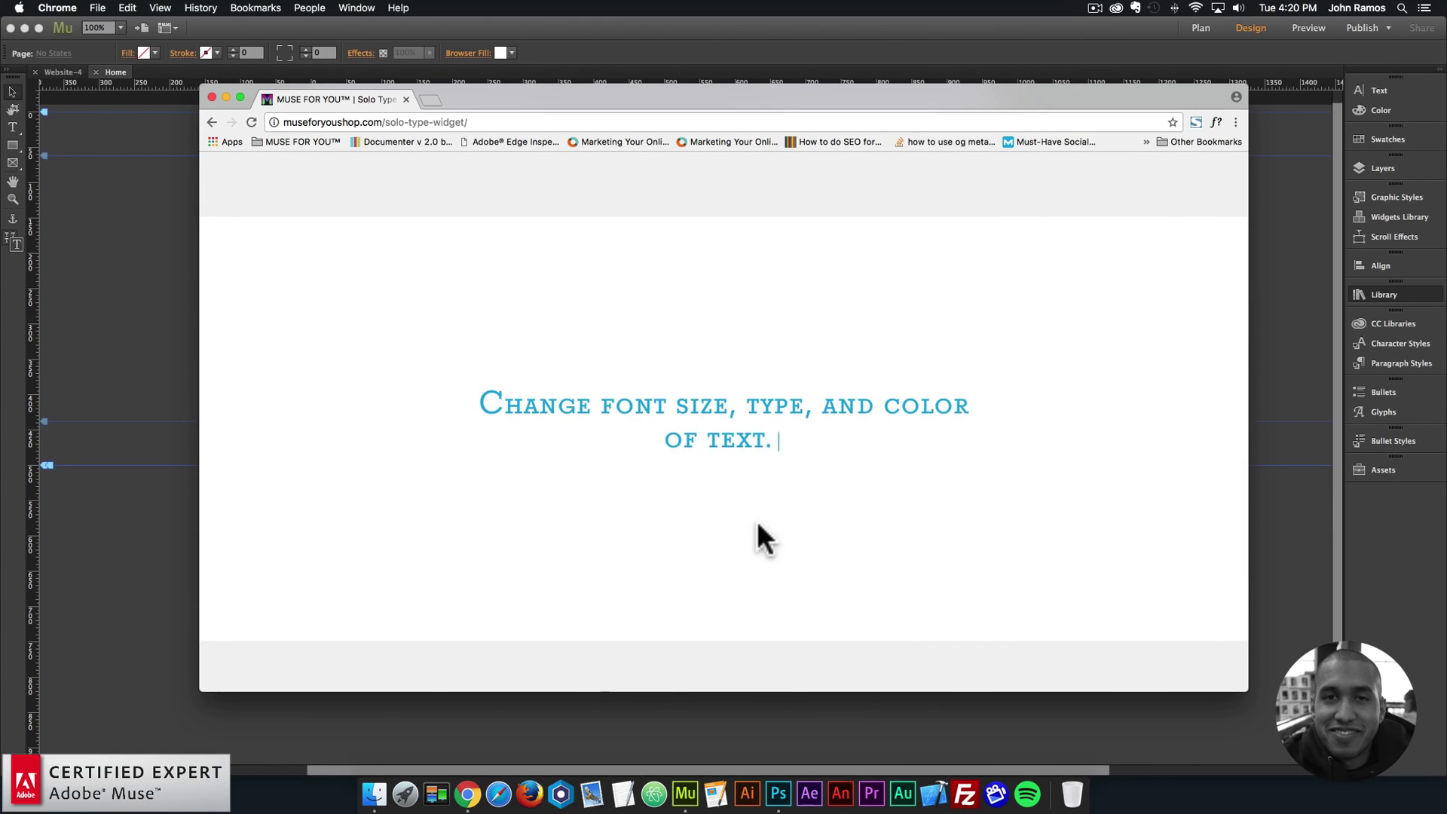
scroll(759, 526, down, 3)
scroll(757, 521, down, 3)
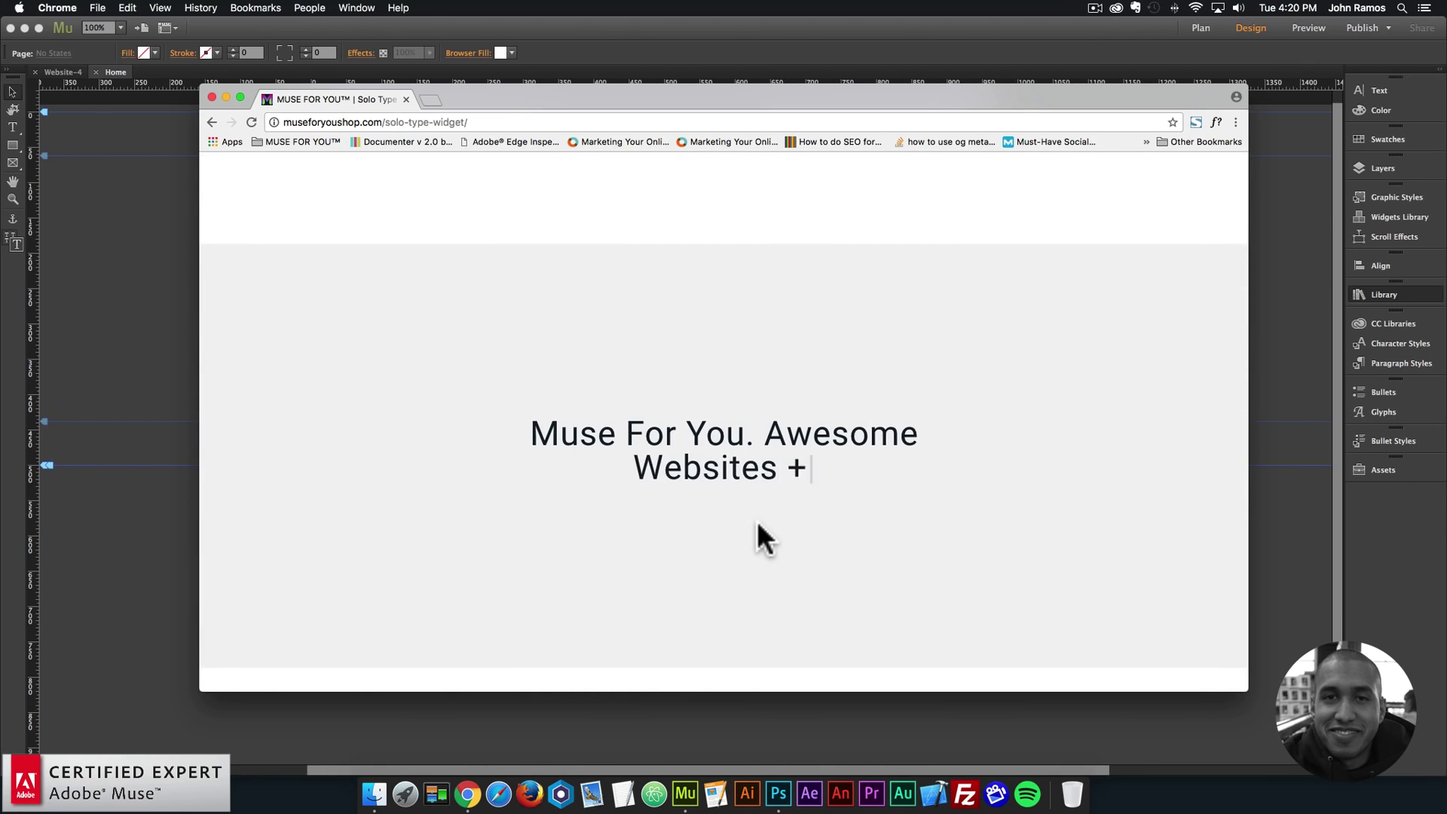
scroll(757, 520, down, 5)
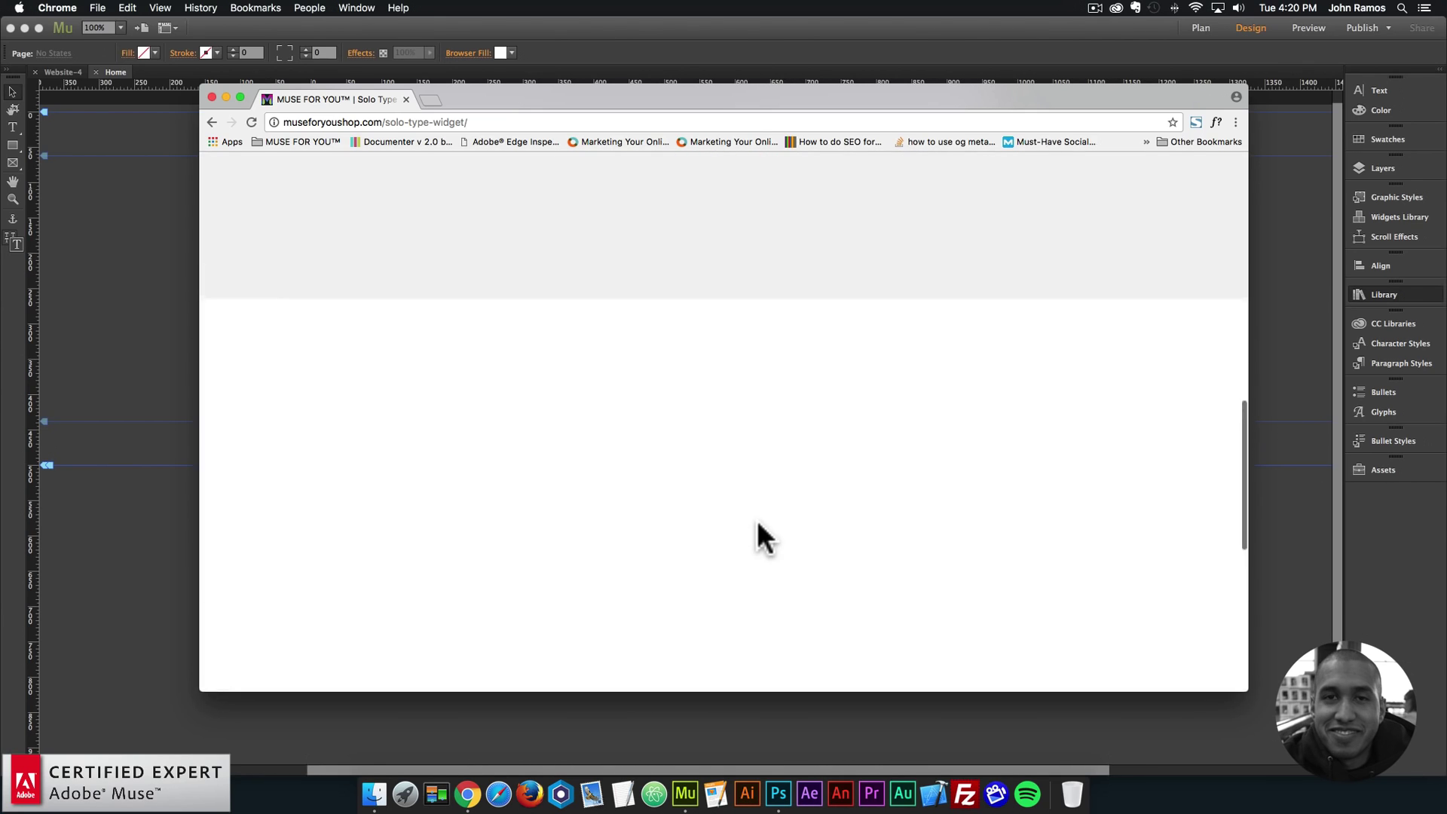
scroll(757, 518, up, 8)
scroll(757, 519, up, 3)
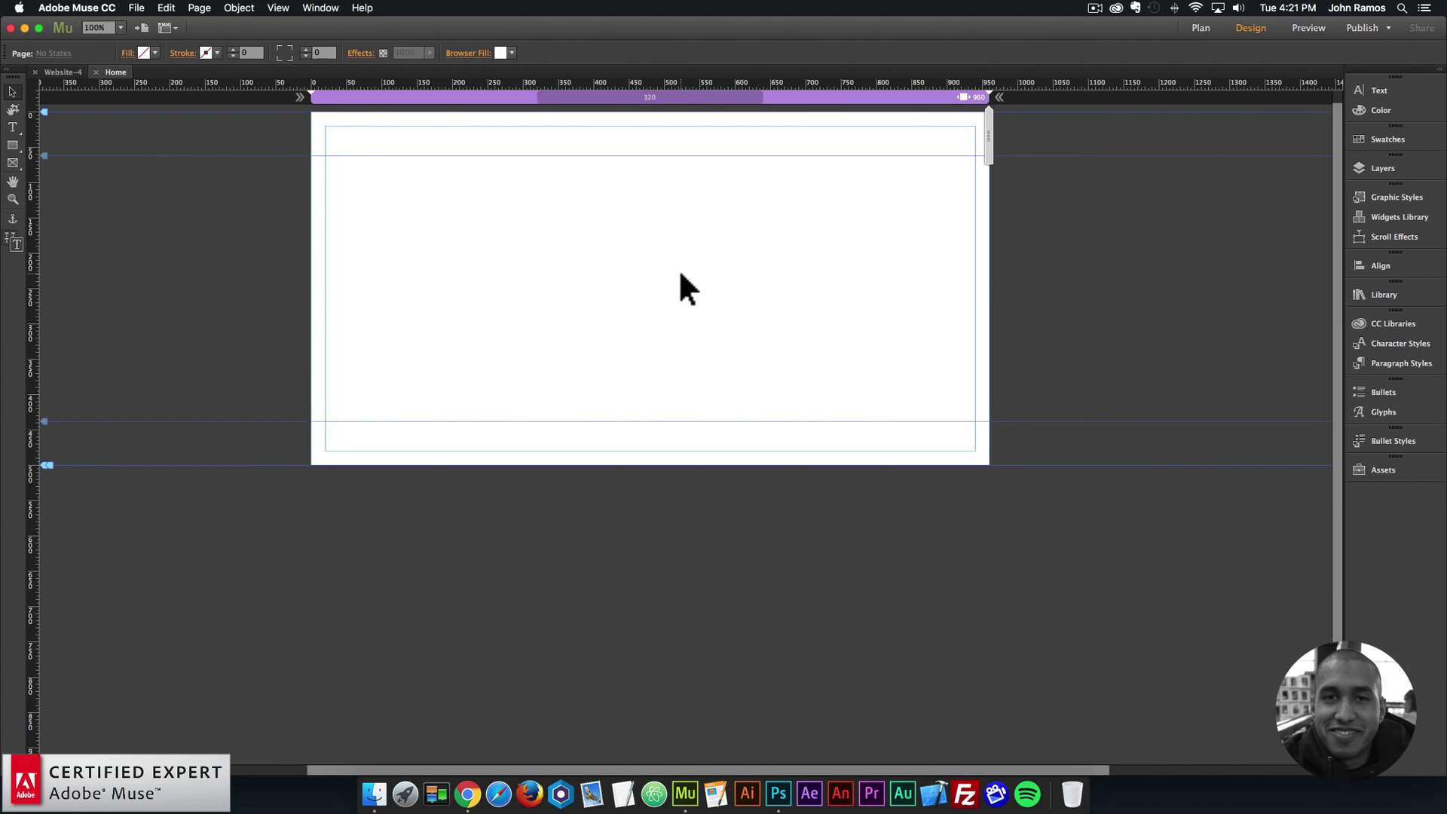
- Switch to Adobe Muse and search the widget library for "solo type"
click(1426, 295)
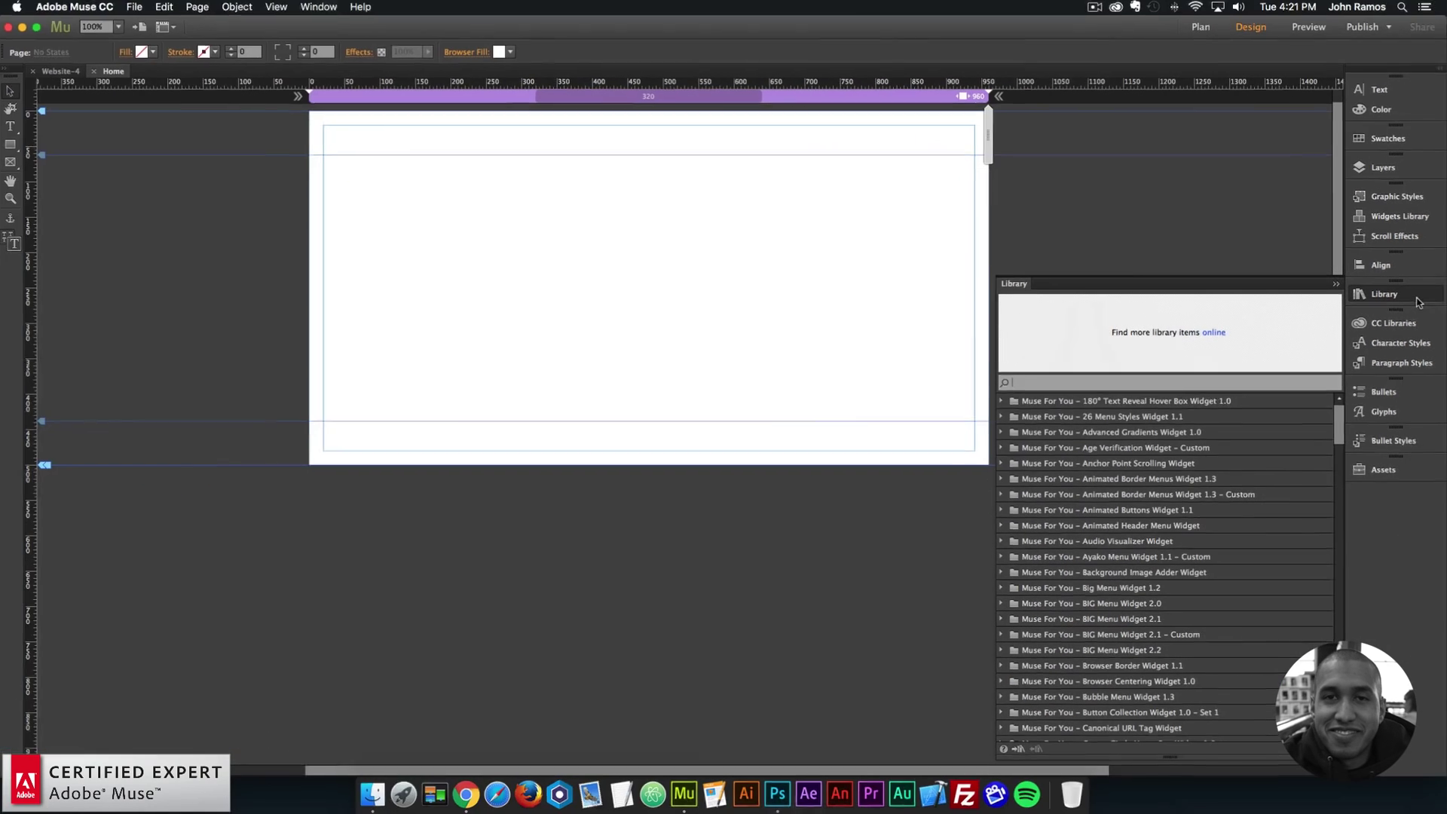
click(320, 9)
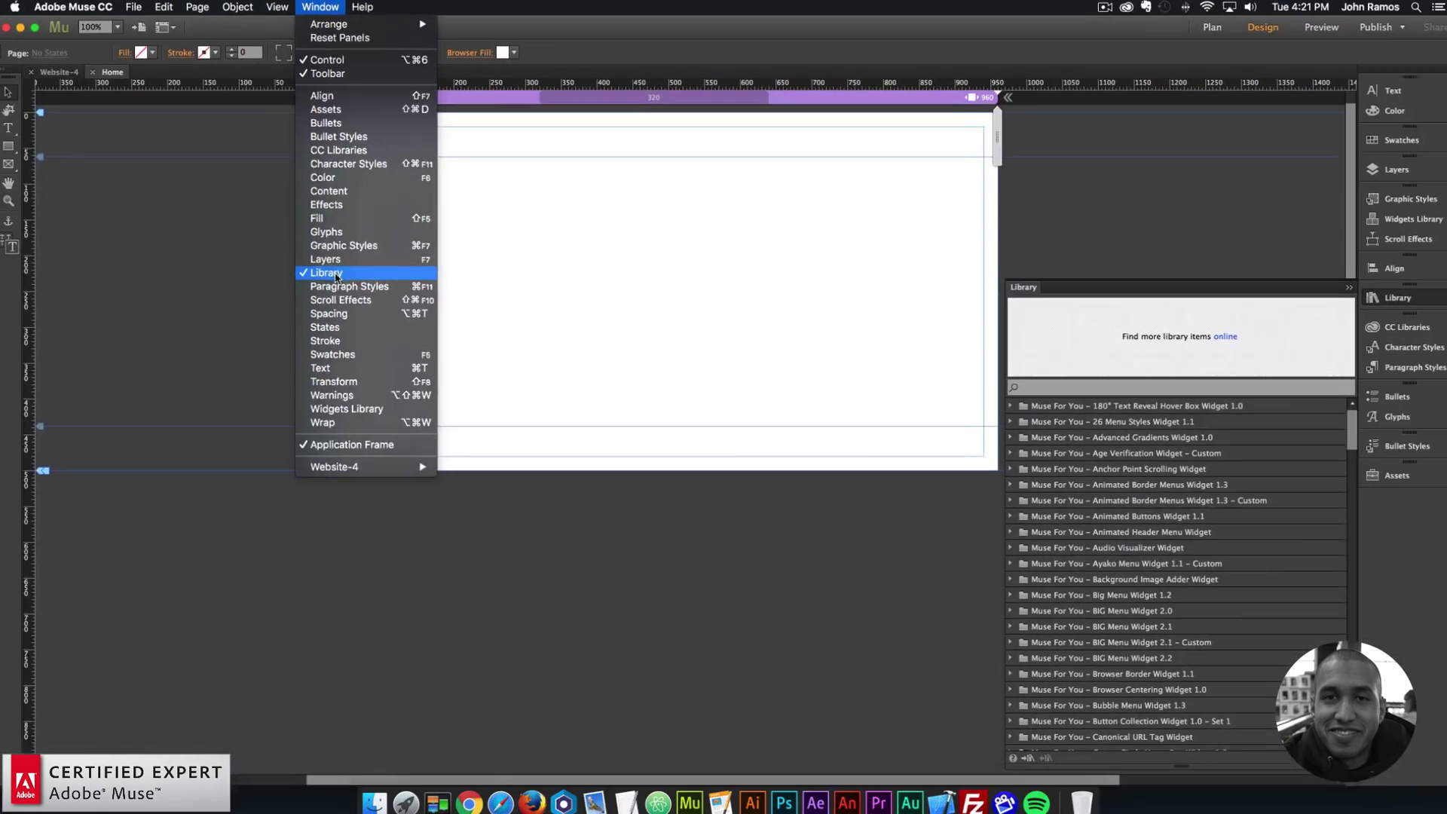
click(370, 723)
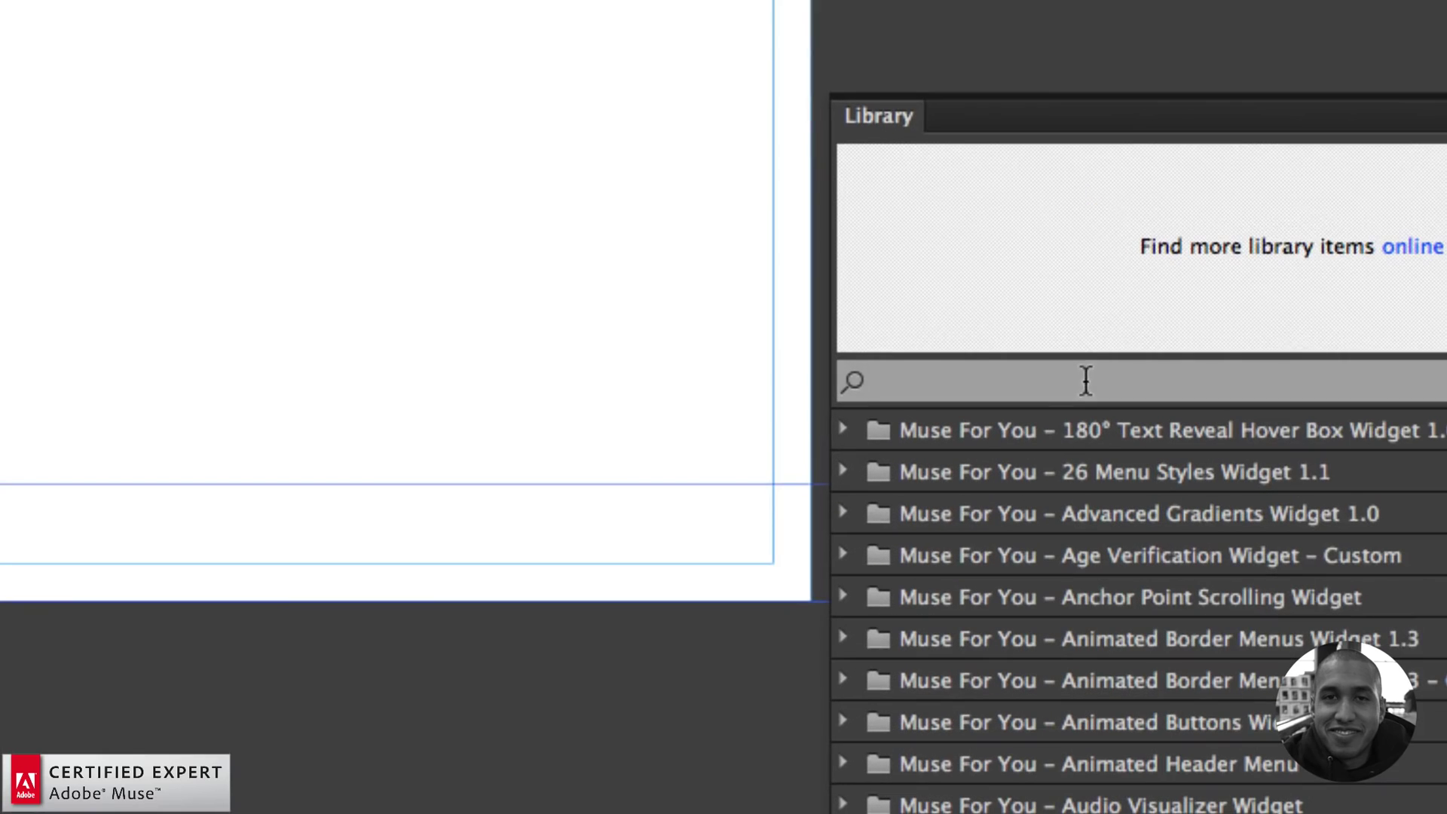
click(1083, 378)
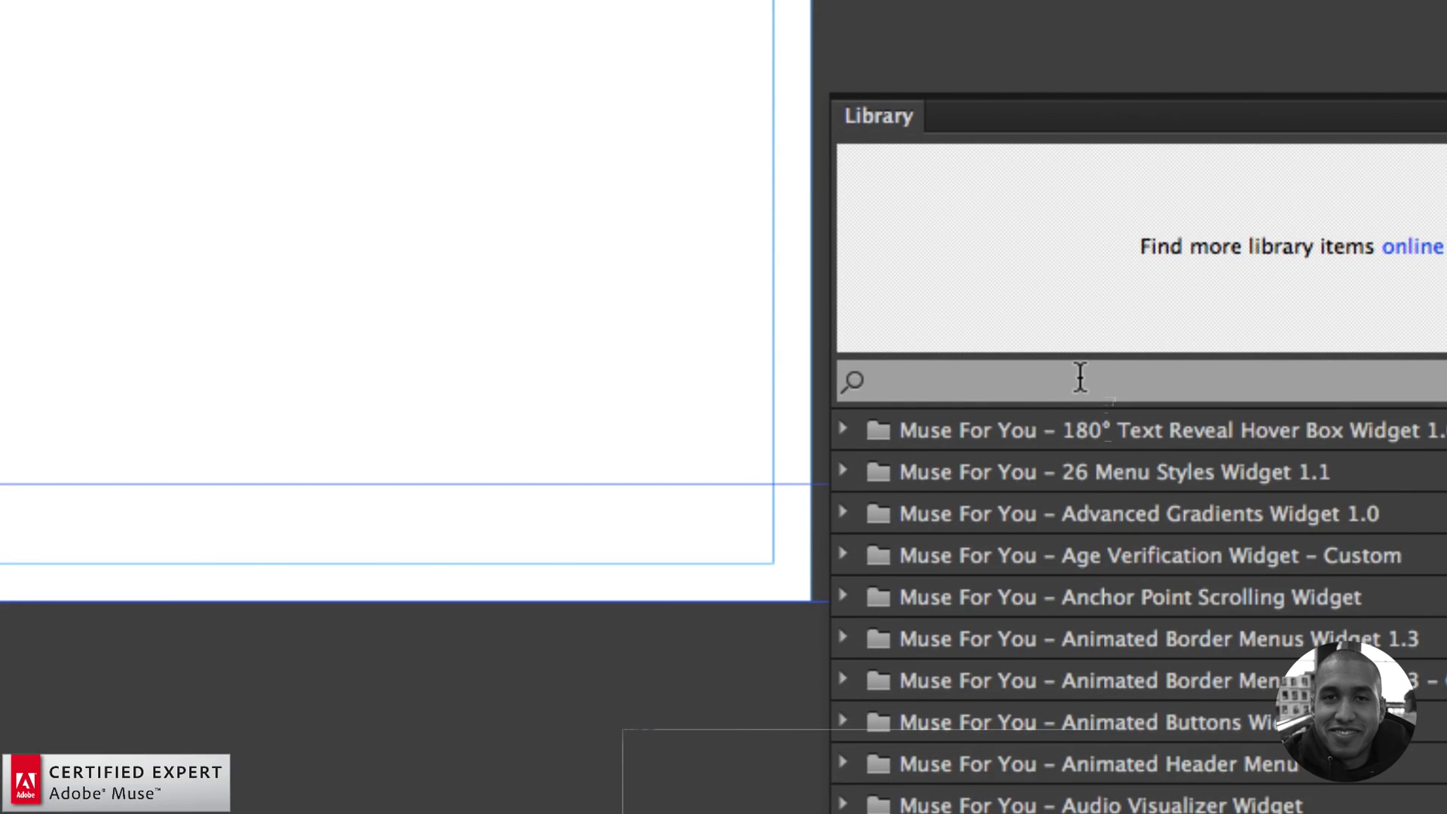
text(solo type)
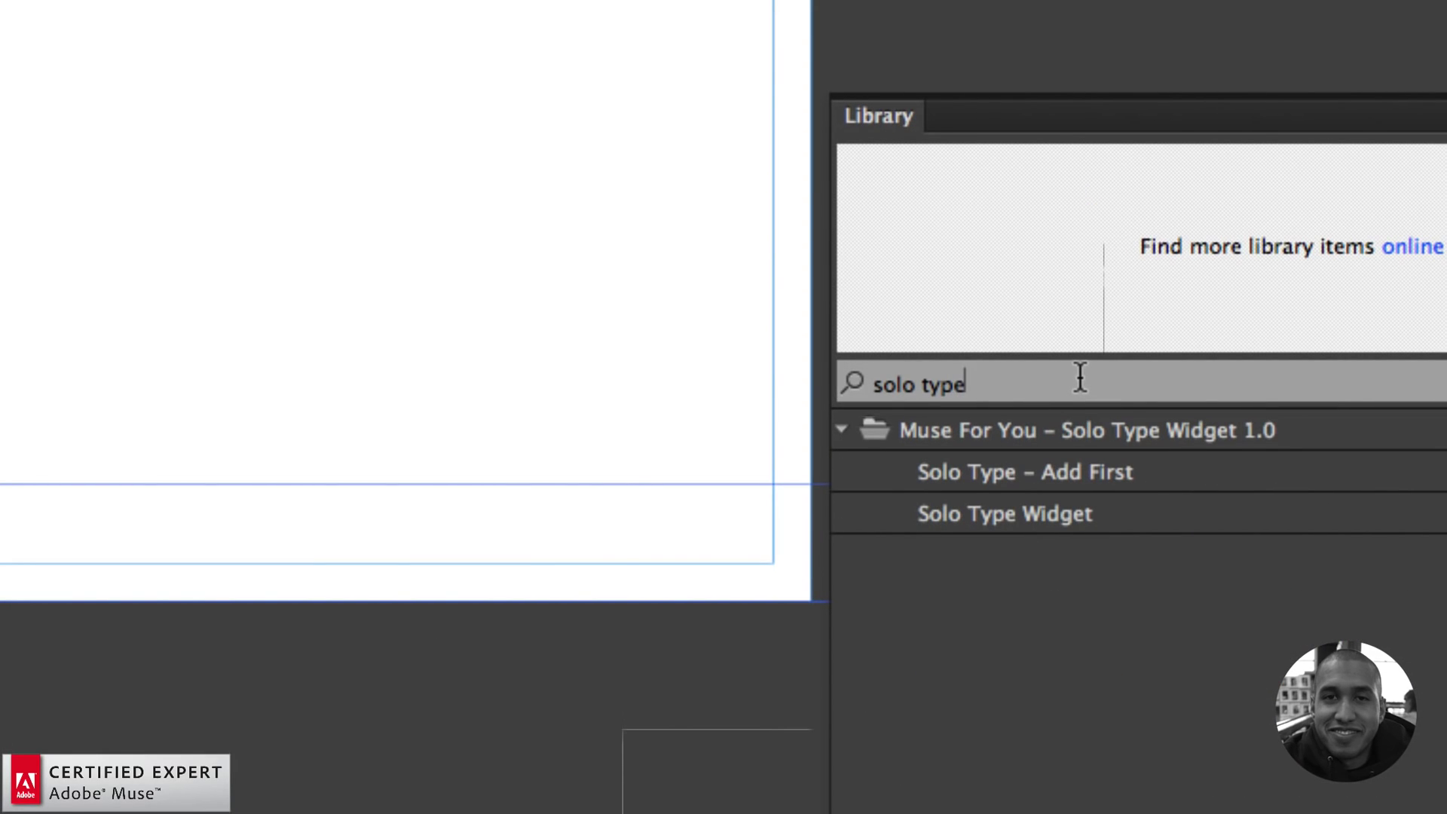
- Place the "Solo Type – Add First" item just outside the page's upper-left corner and the "Solo Type Widget" in the page's upper half
click(982, 468)
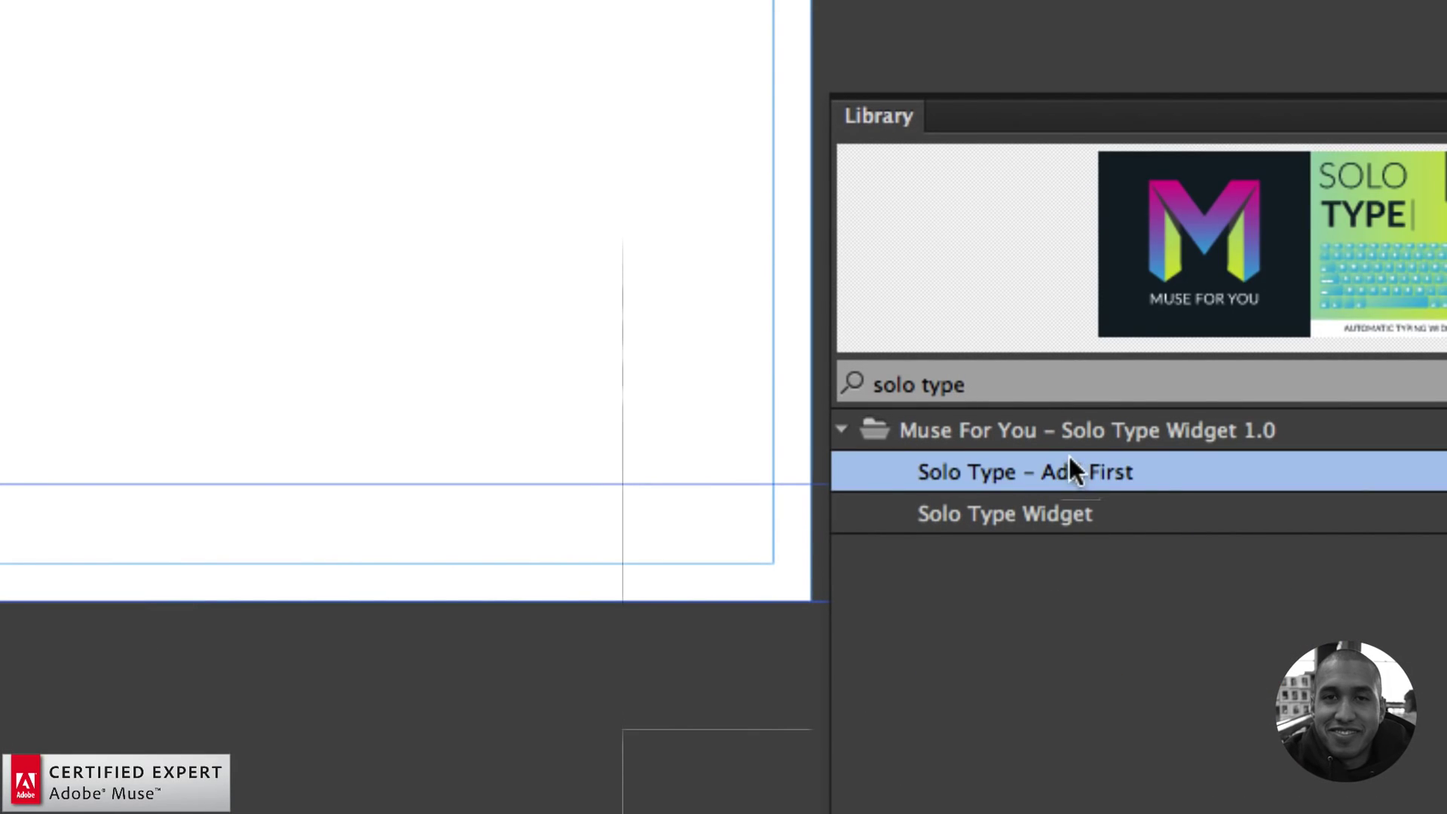
click(1048, 515)
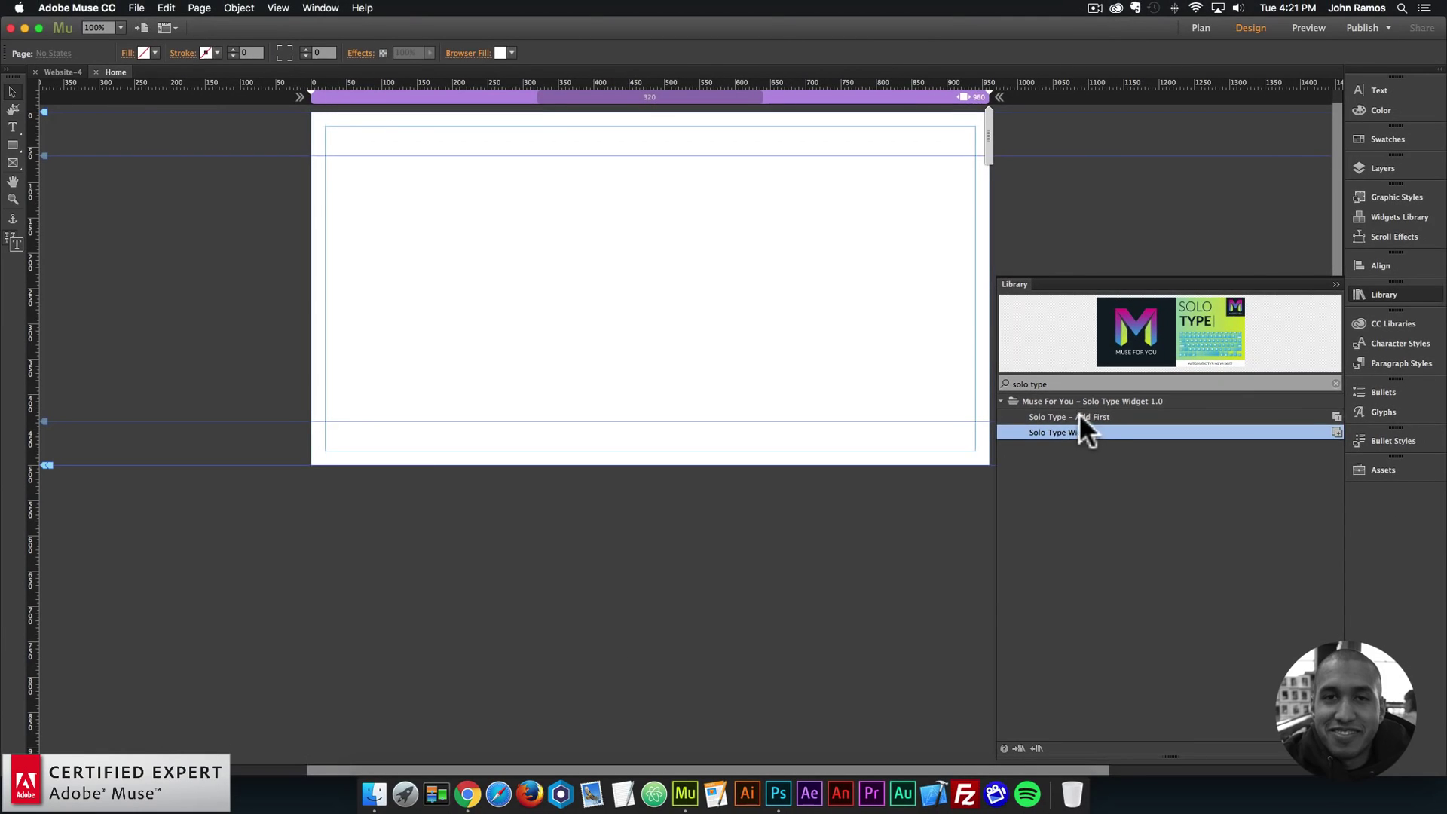
click(1085, 419)
drag(1054, 415, 272, 114)
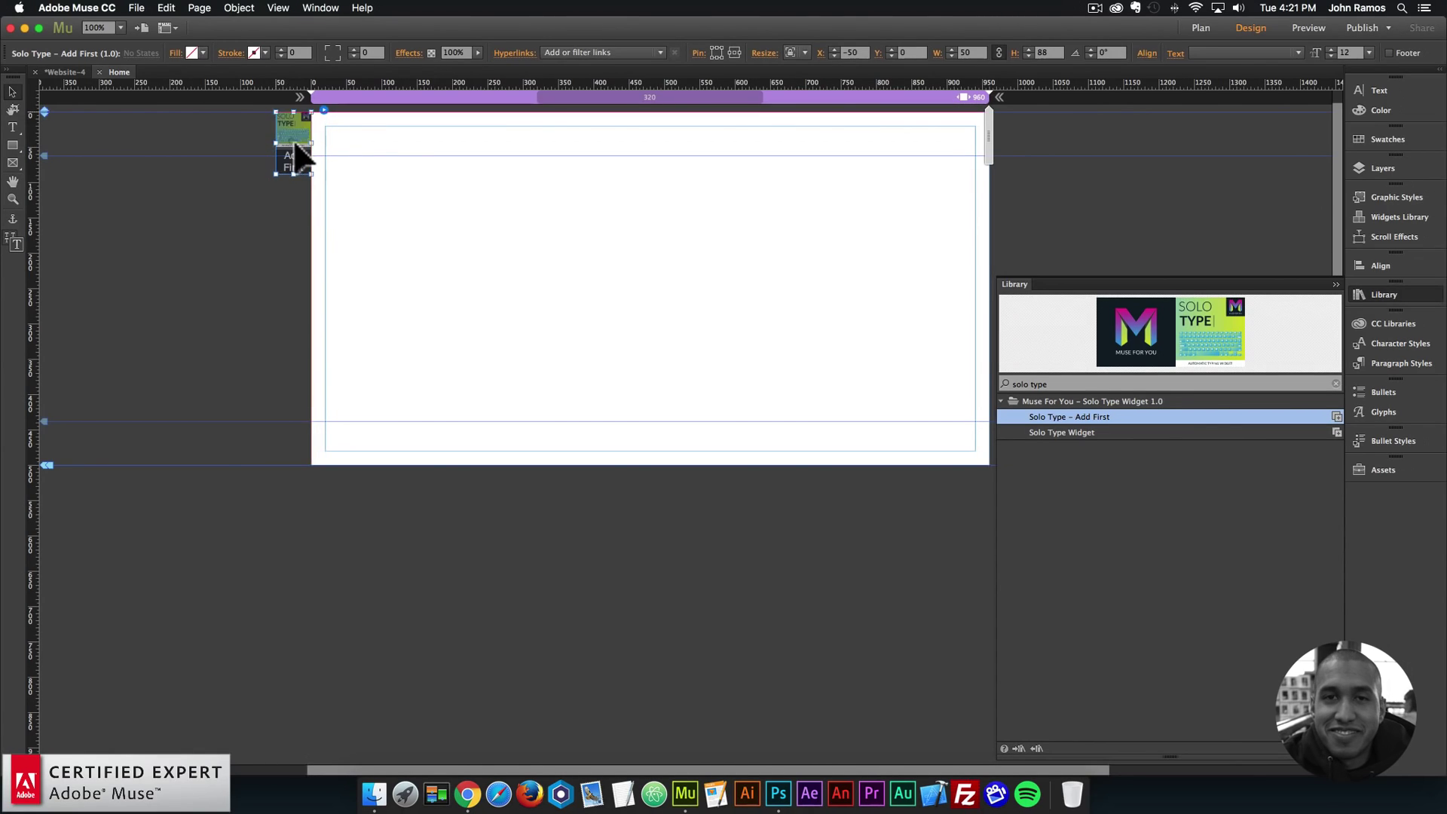
click(443, 179)
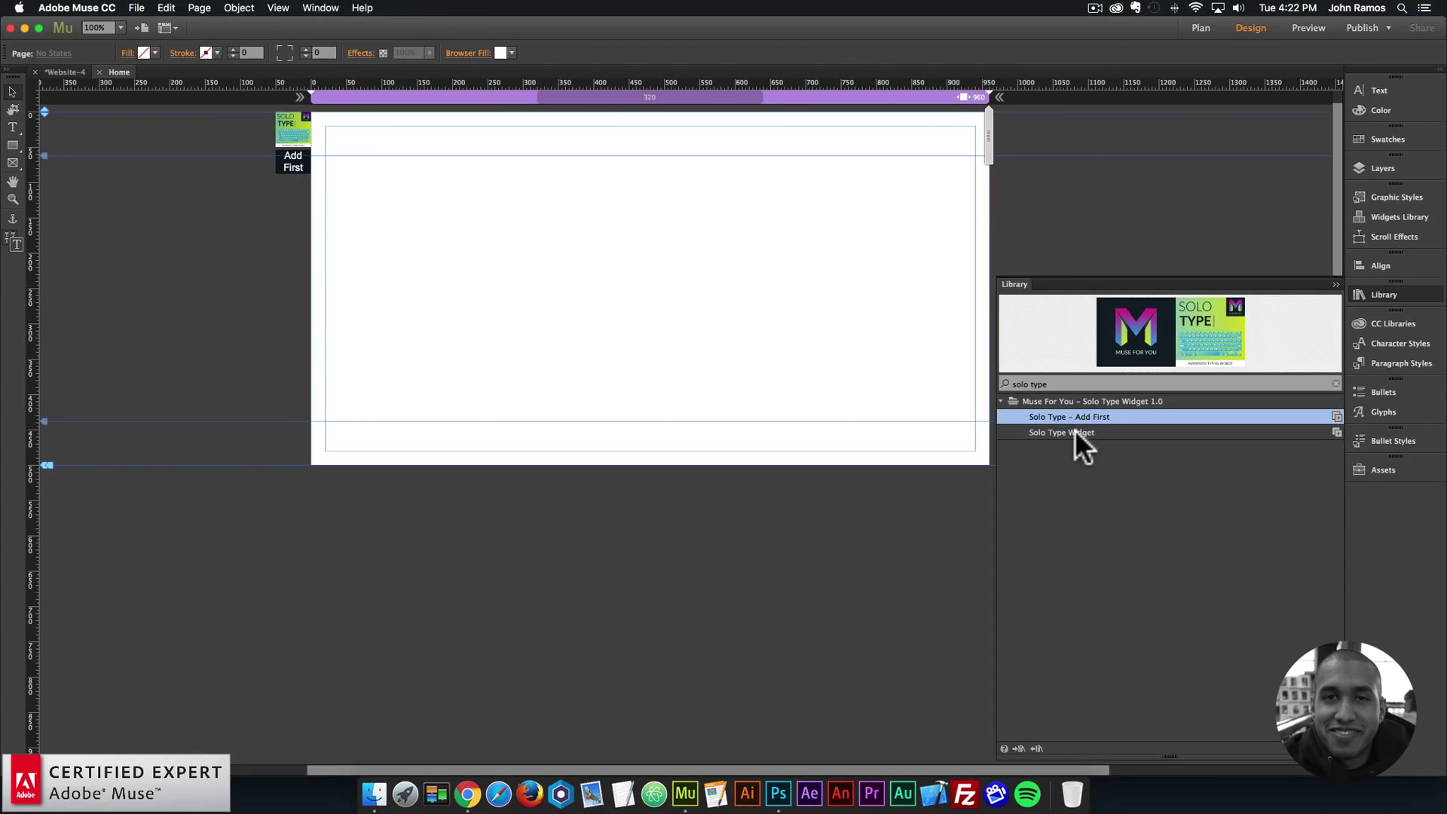
drag(1075, 433, 478, 188)
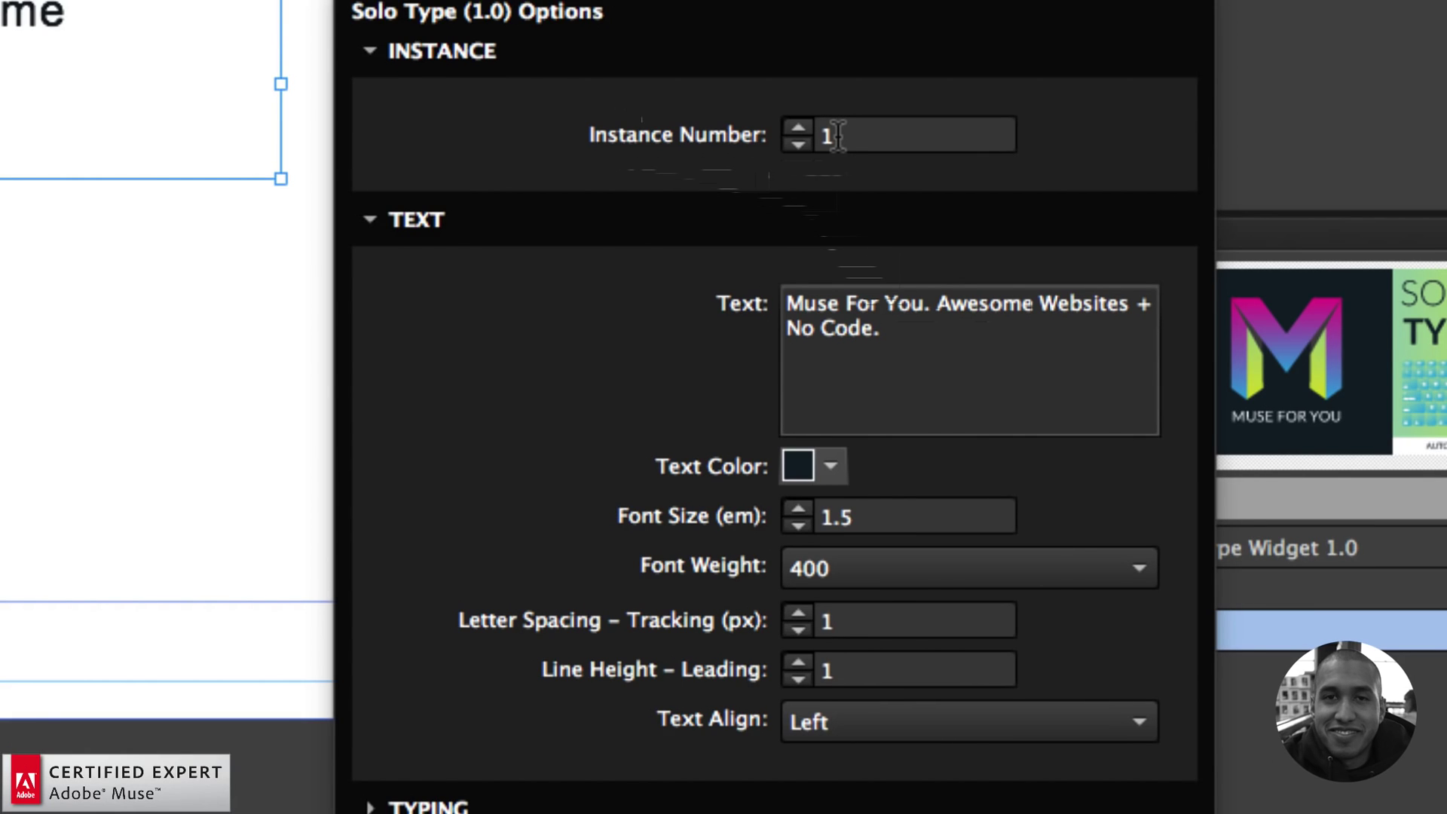
- Examine the Solo Type widget's text, font weight, letter spacing and text alignment options, keeping letter spacing at 1 px
click(918, 326)
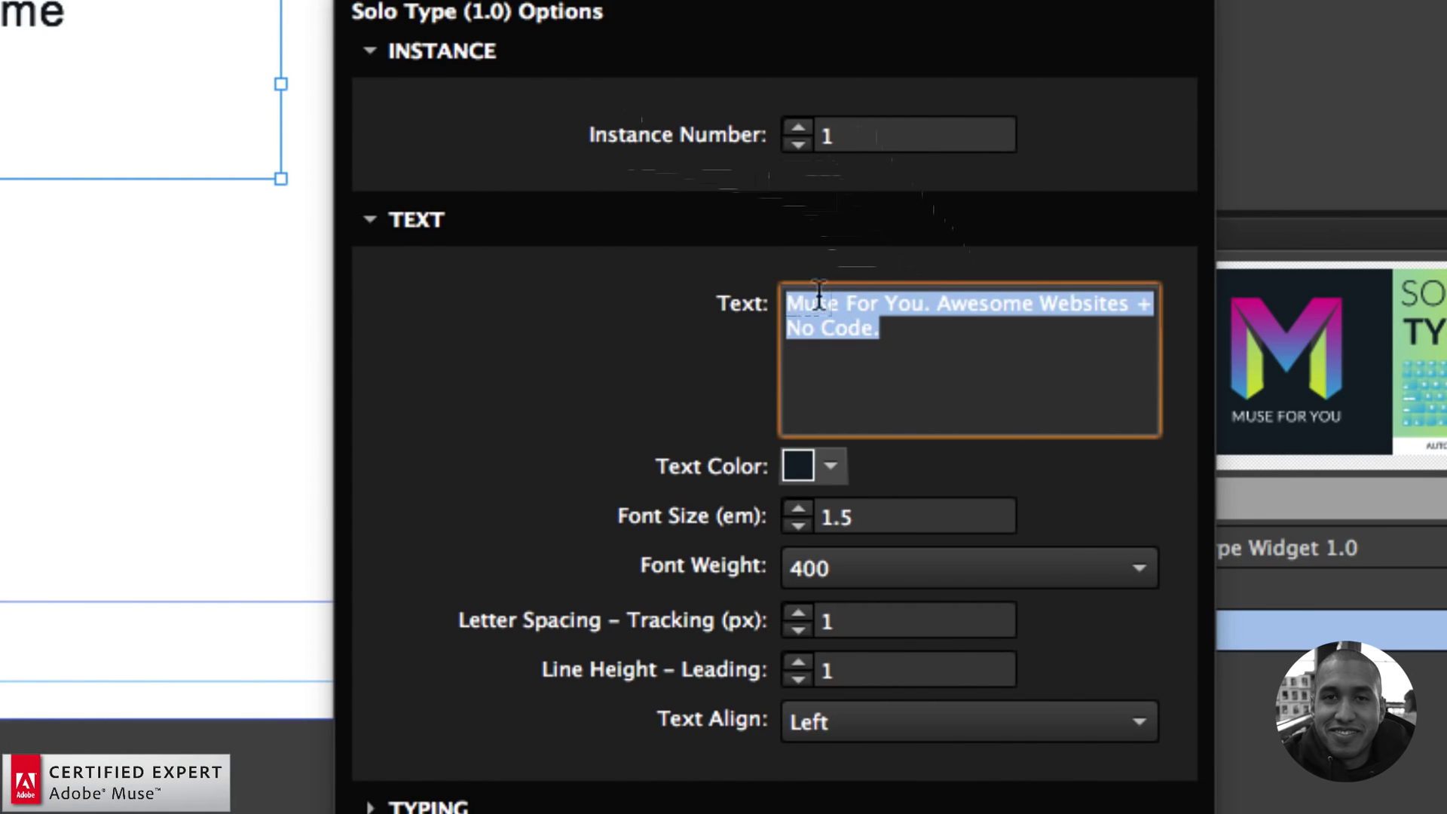
click(889, 324)
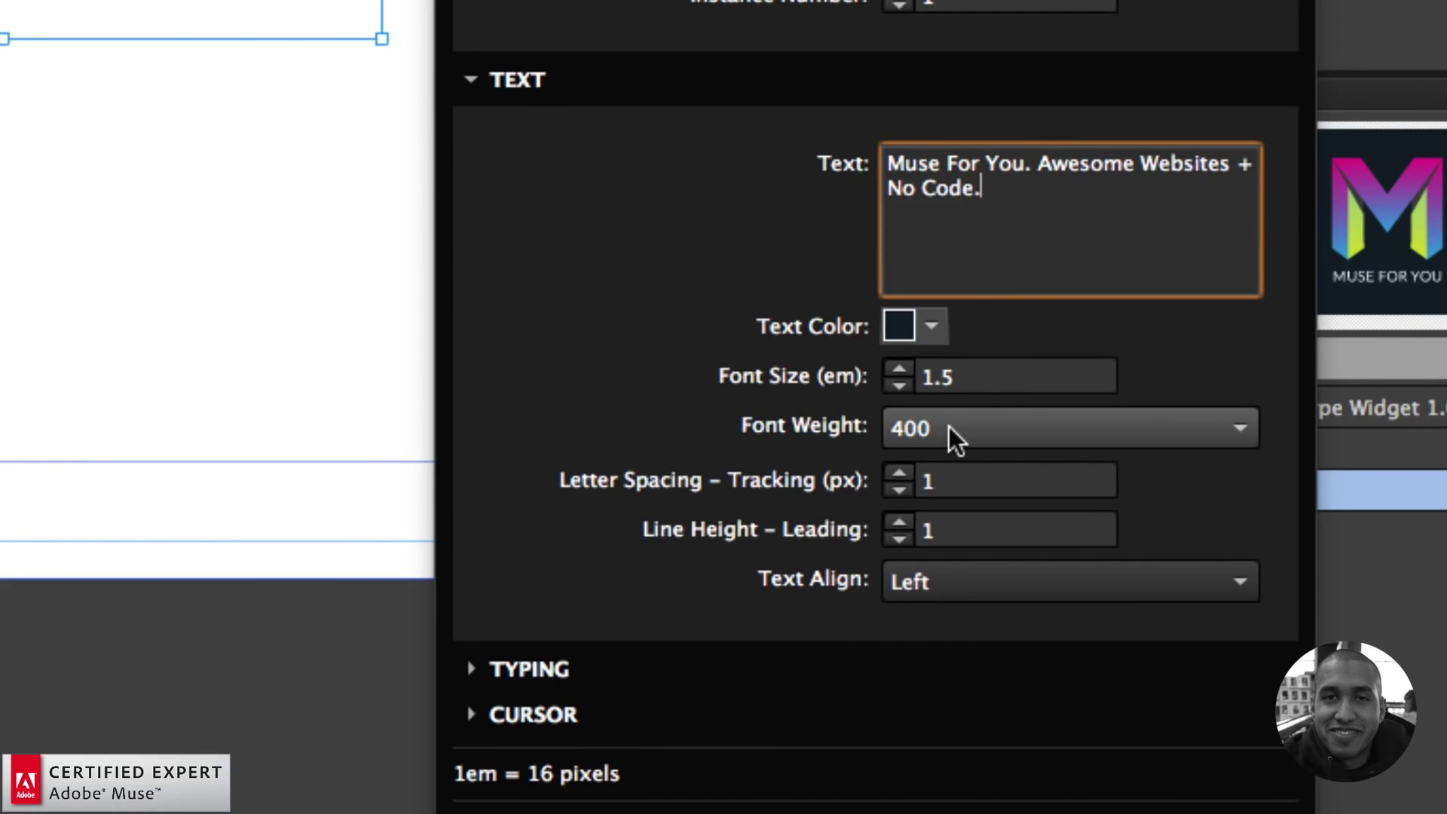
click(948, 427)
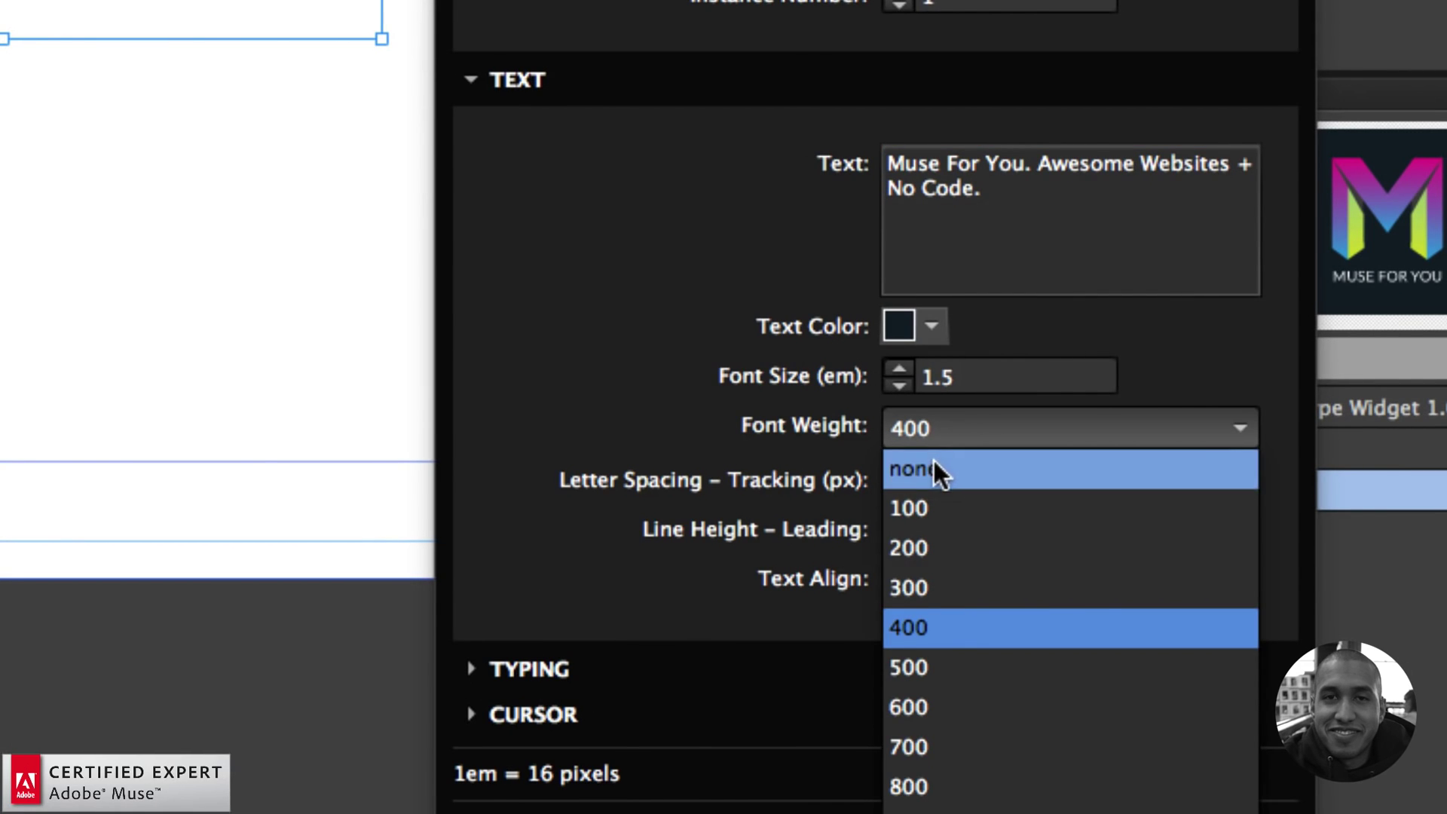
click(951, 428)
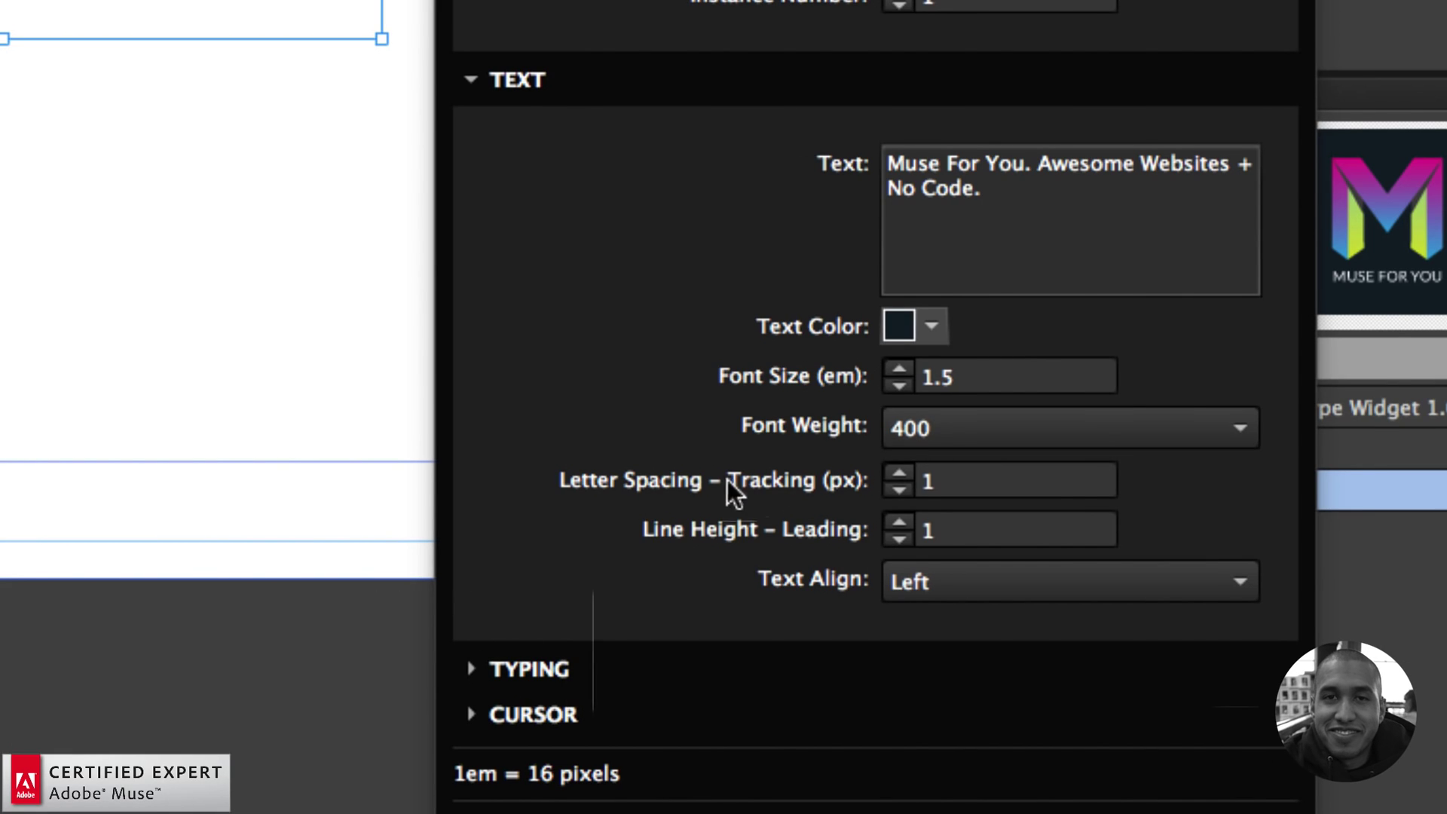
double_click(928, 481)
key(BackSpace)
text(1)
click(943, 576)
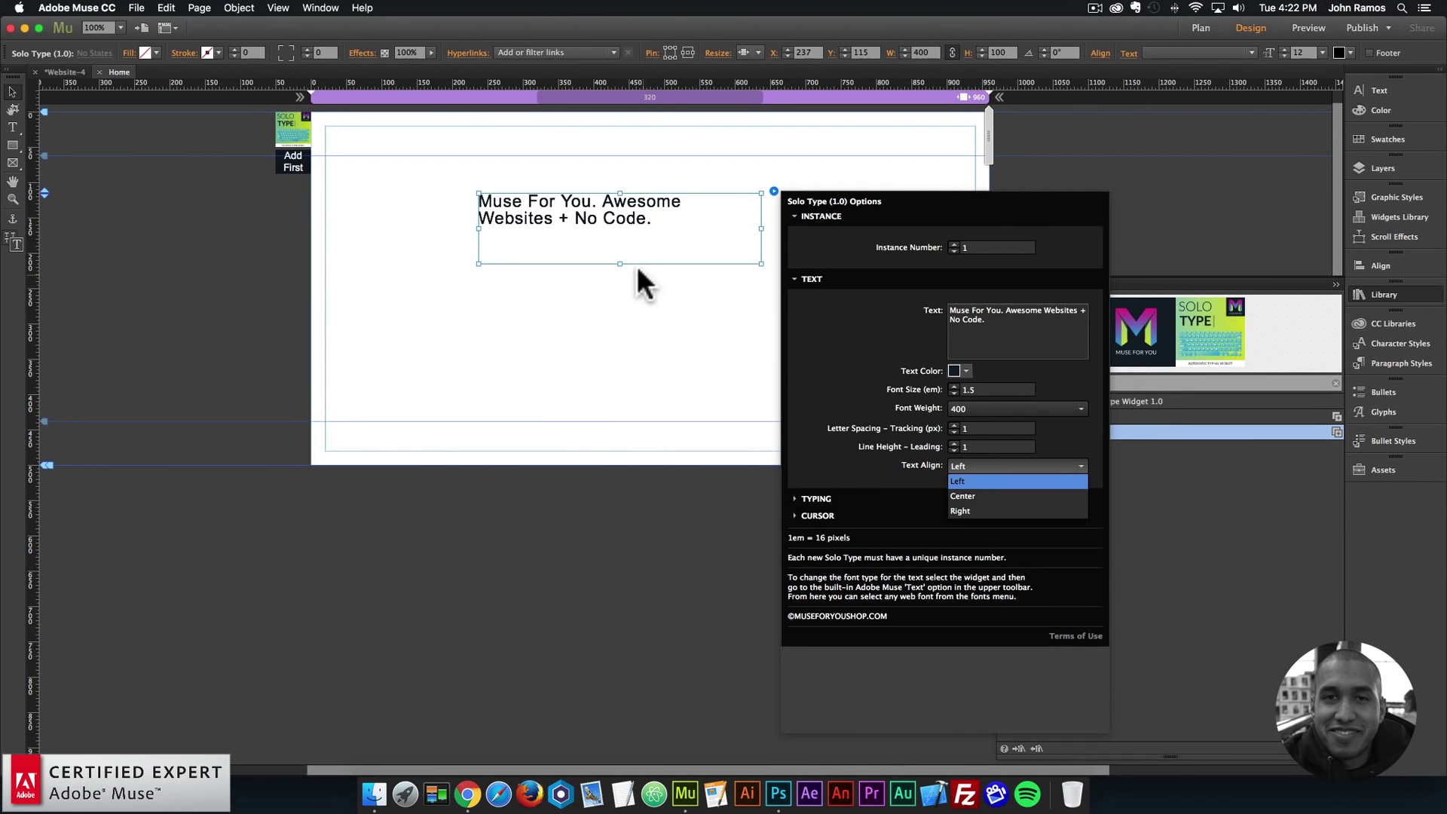
click(636, 232)
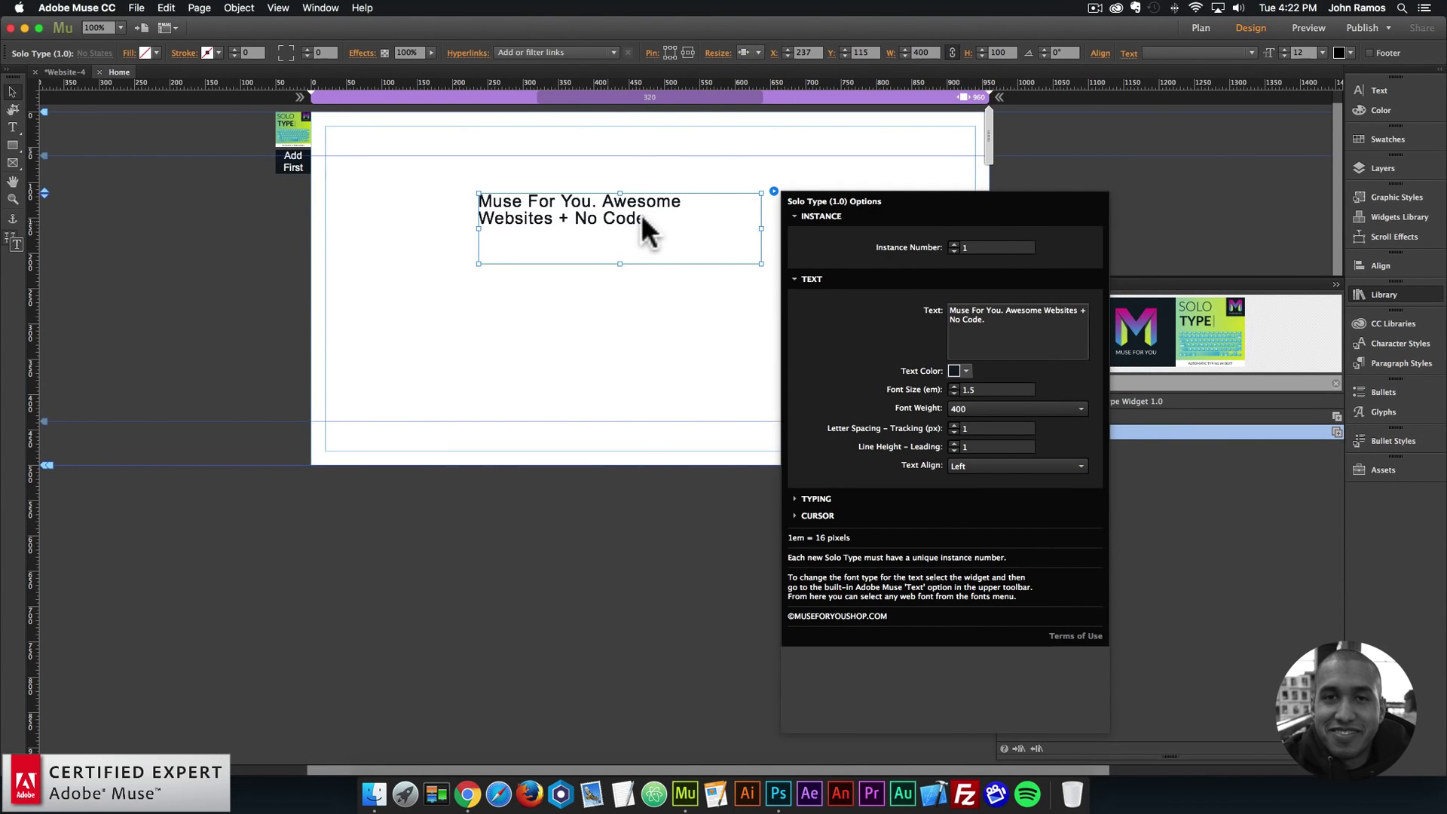
- Move the Solo Type widget up to the header guide, centred horizontally on the page at X 280, Y 62
click(640, 218)
drag(614, 236, 649, 204)
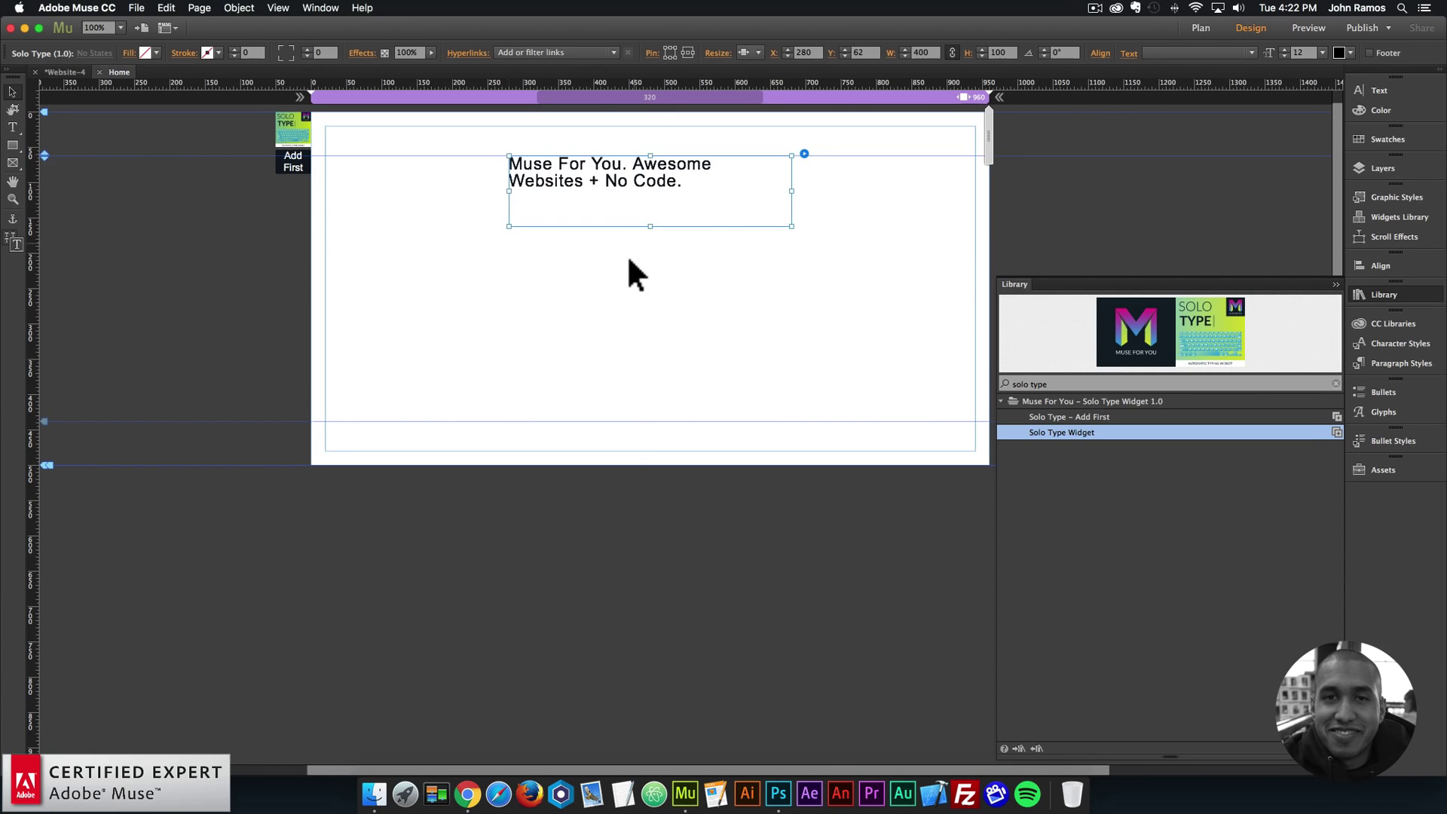
click(640, 273)
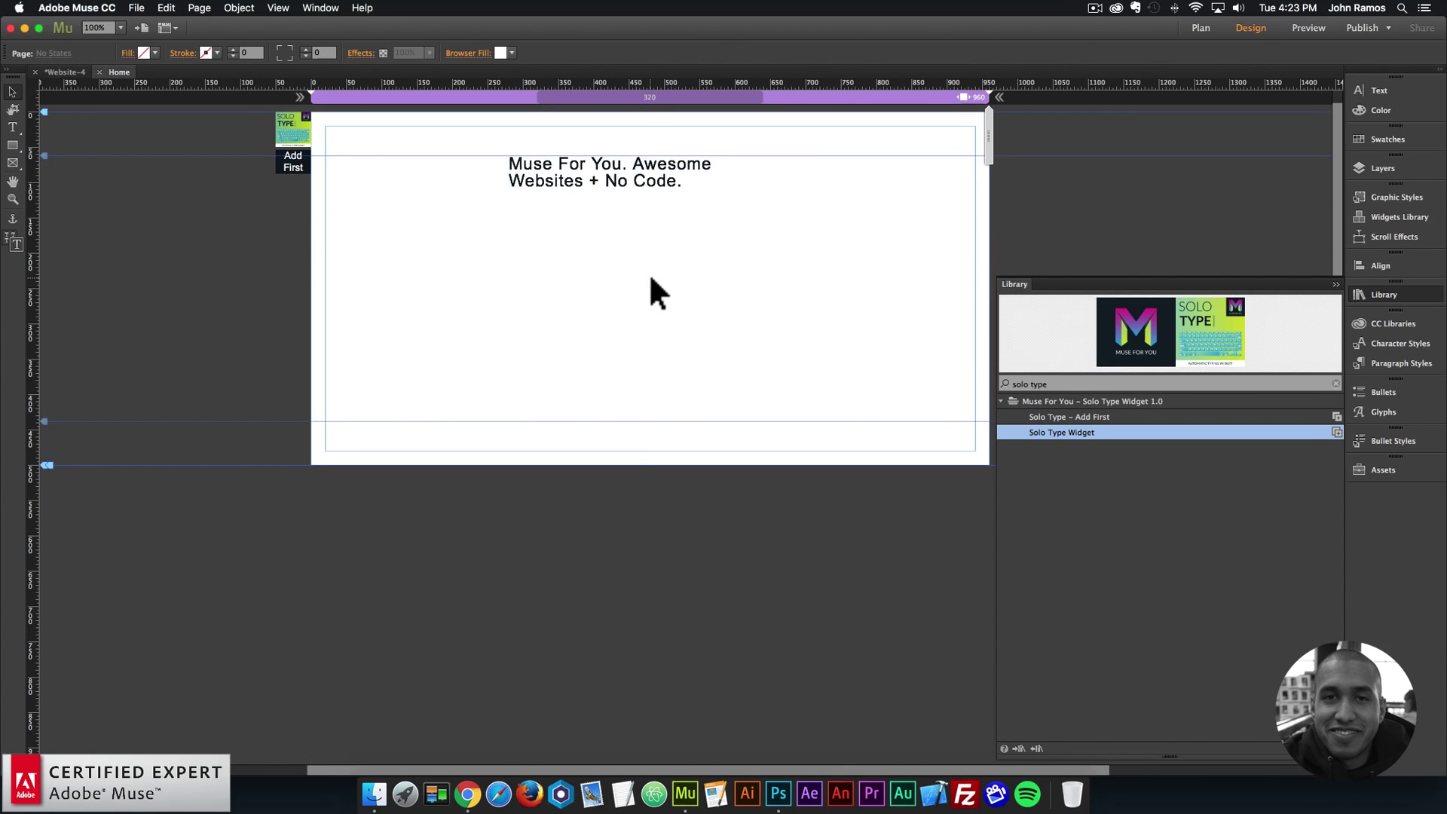
- Preview the page in the browser to check the typing animation, and return to the Muse design
click(134, 9)
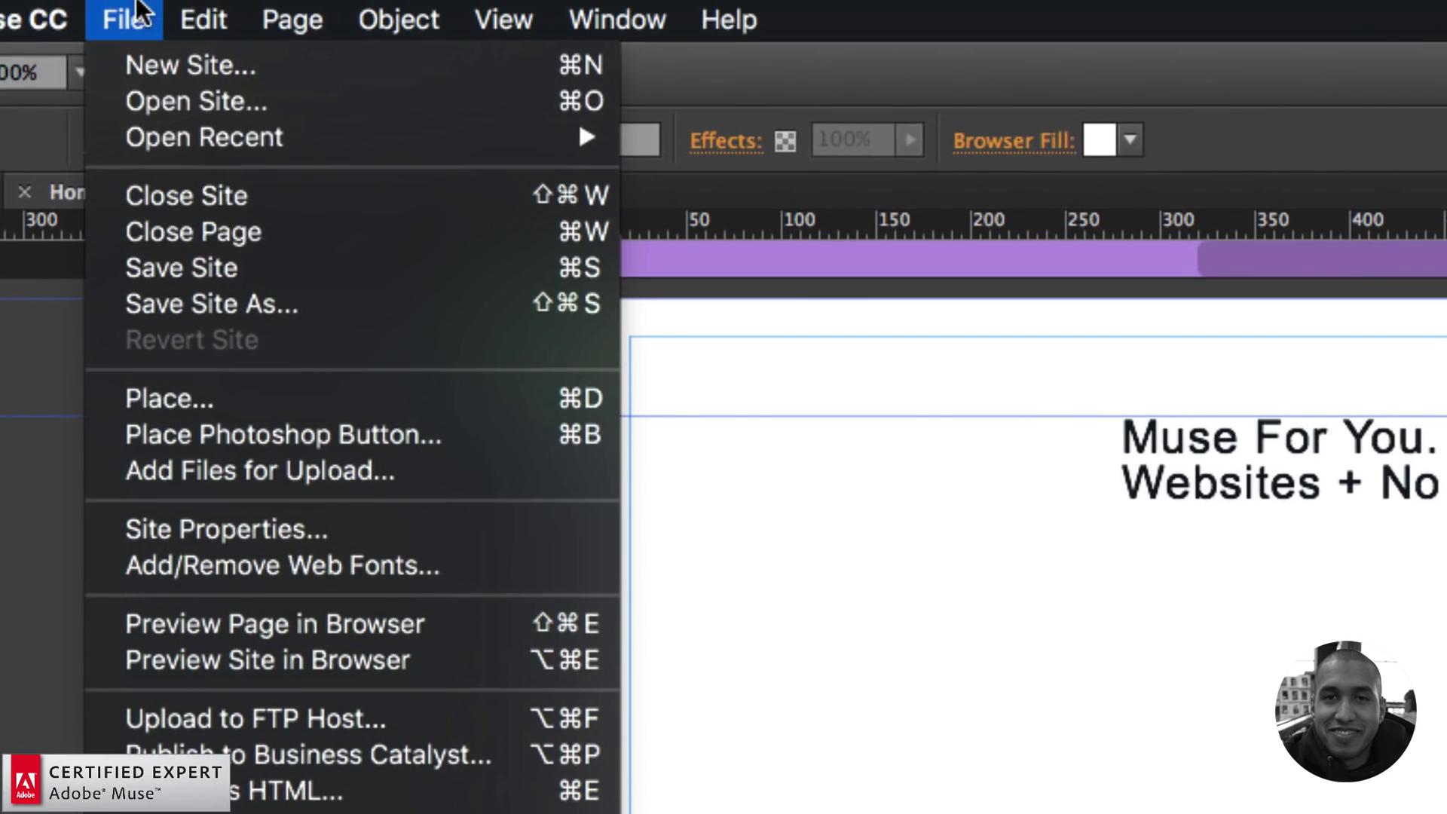
click(261, 623)
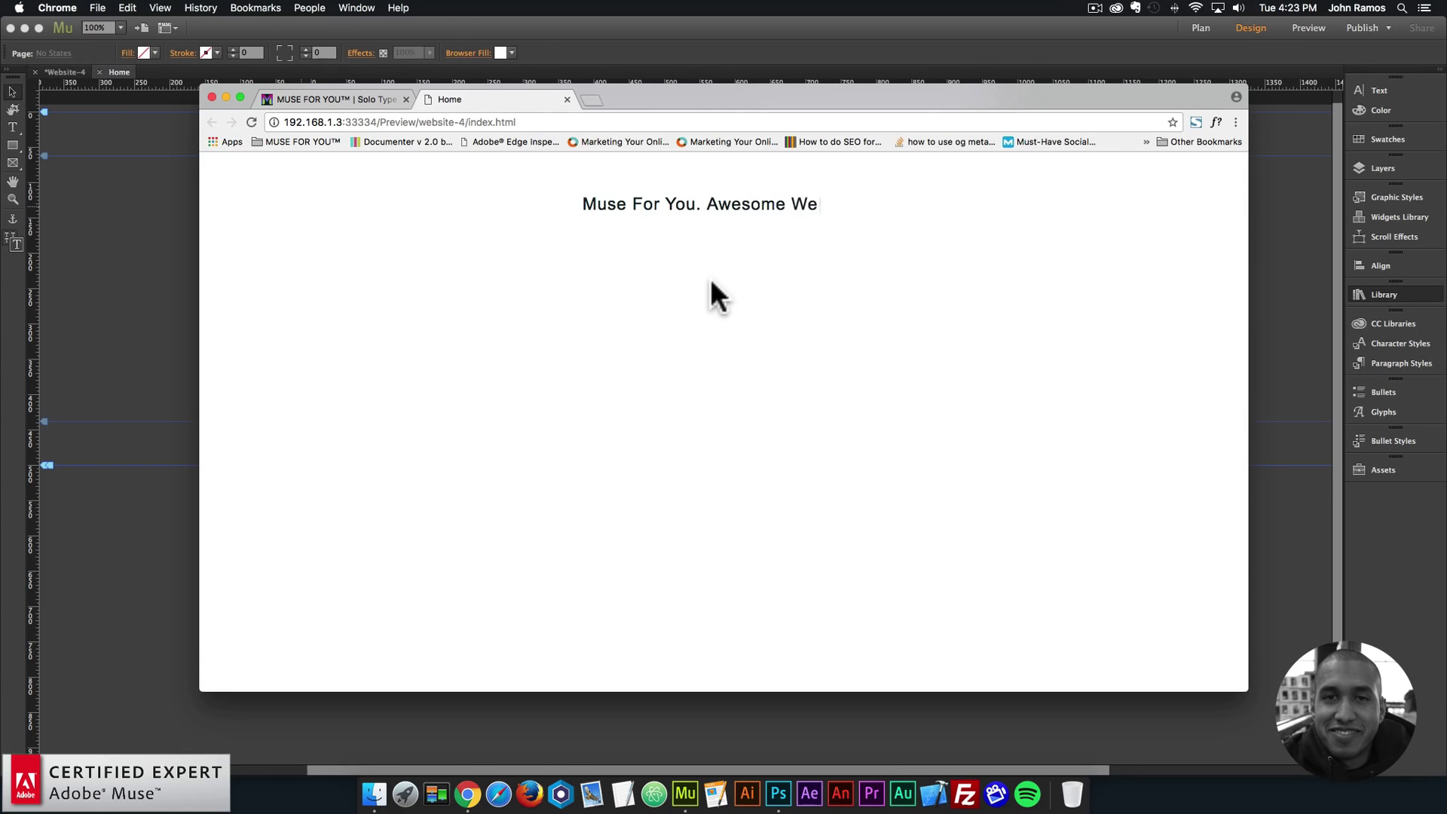
click(739, 46)
- In the Solo Type widget's typing options, set both the type speed and the back speed to 1000 ms
click(788, 177)
click(804, 154)
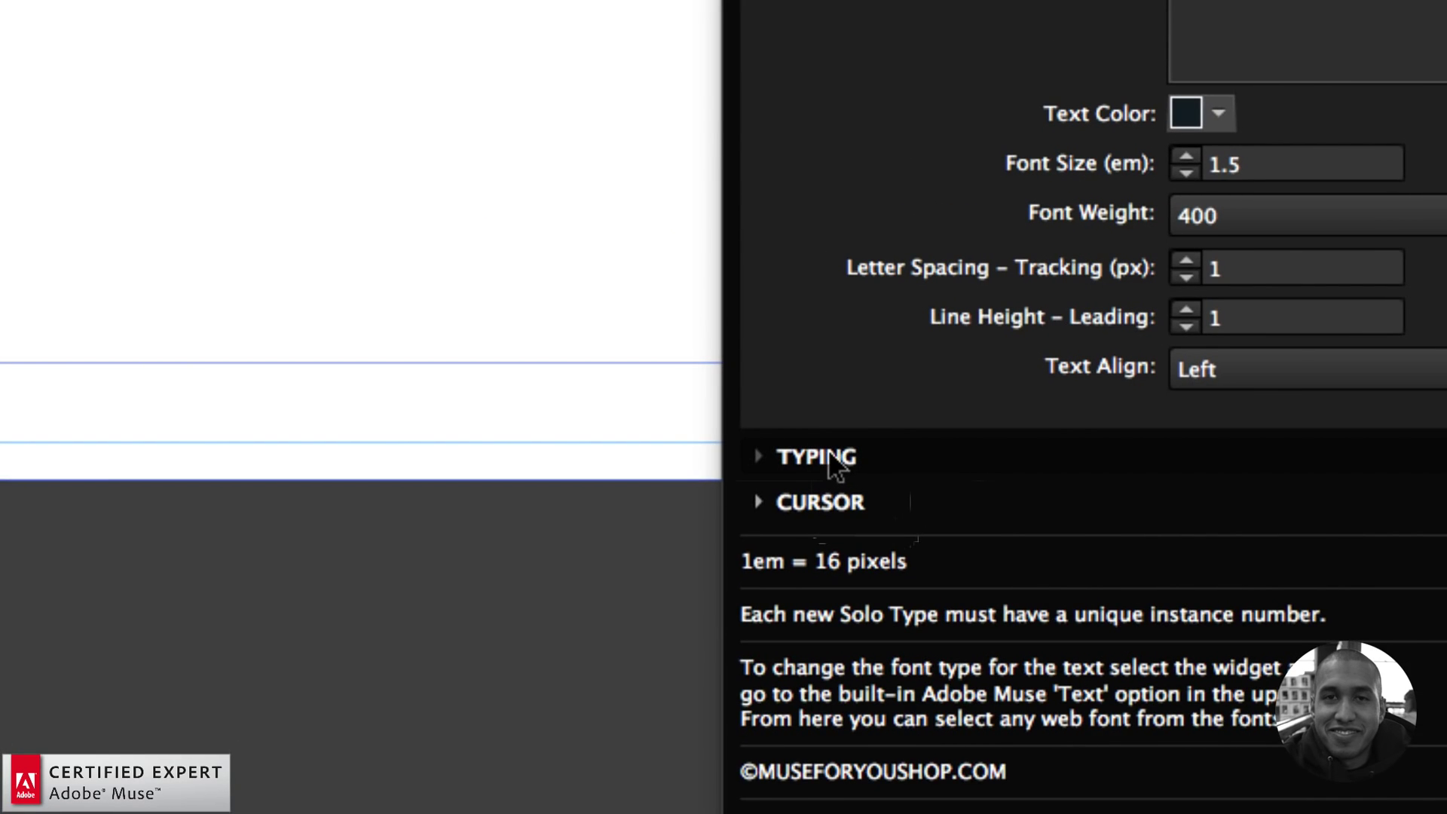
click(846, 460)
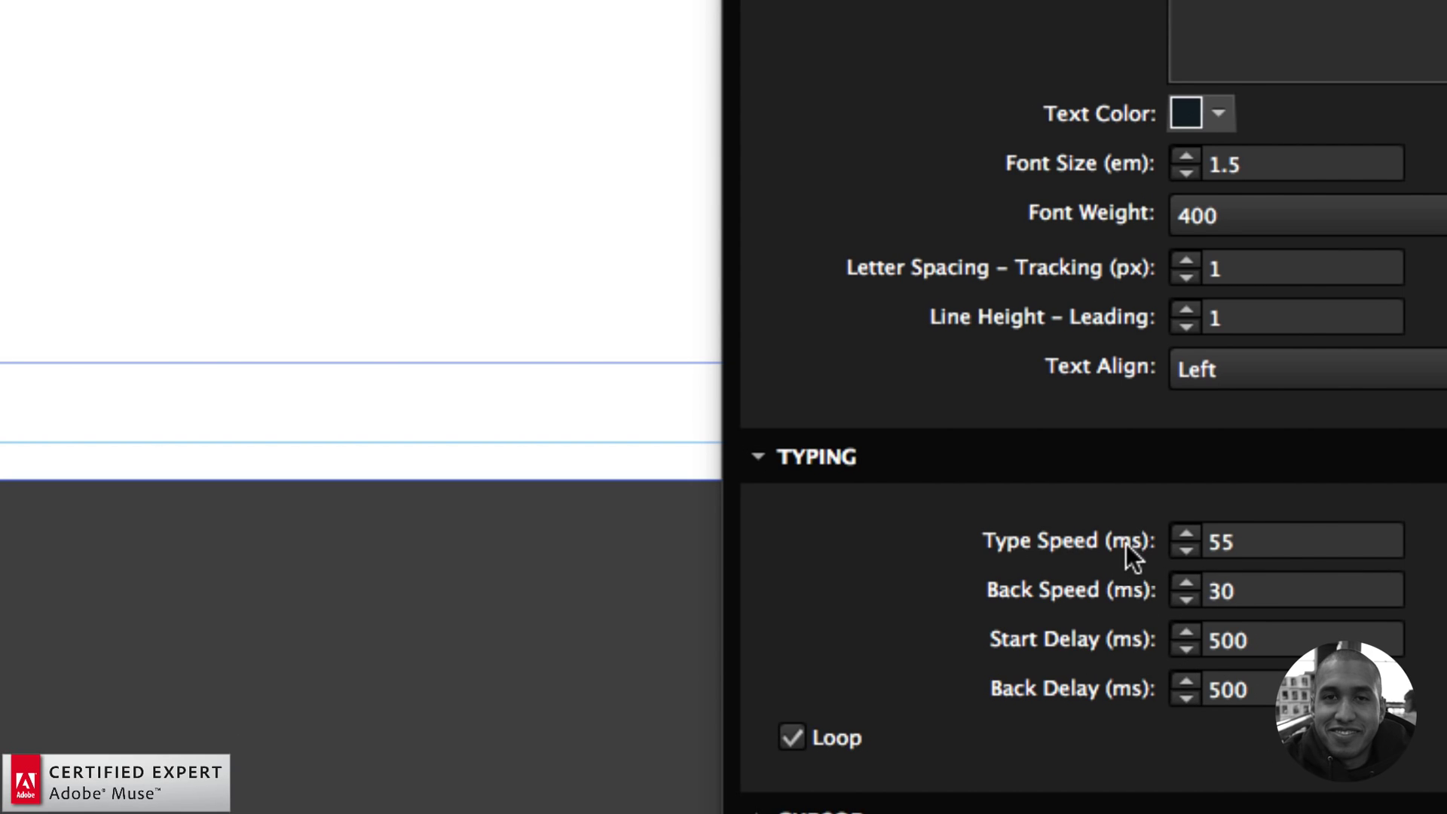
click(1160, 532)
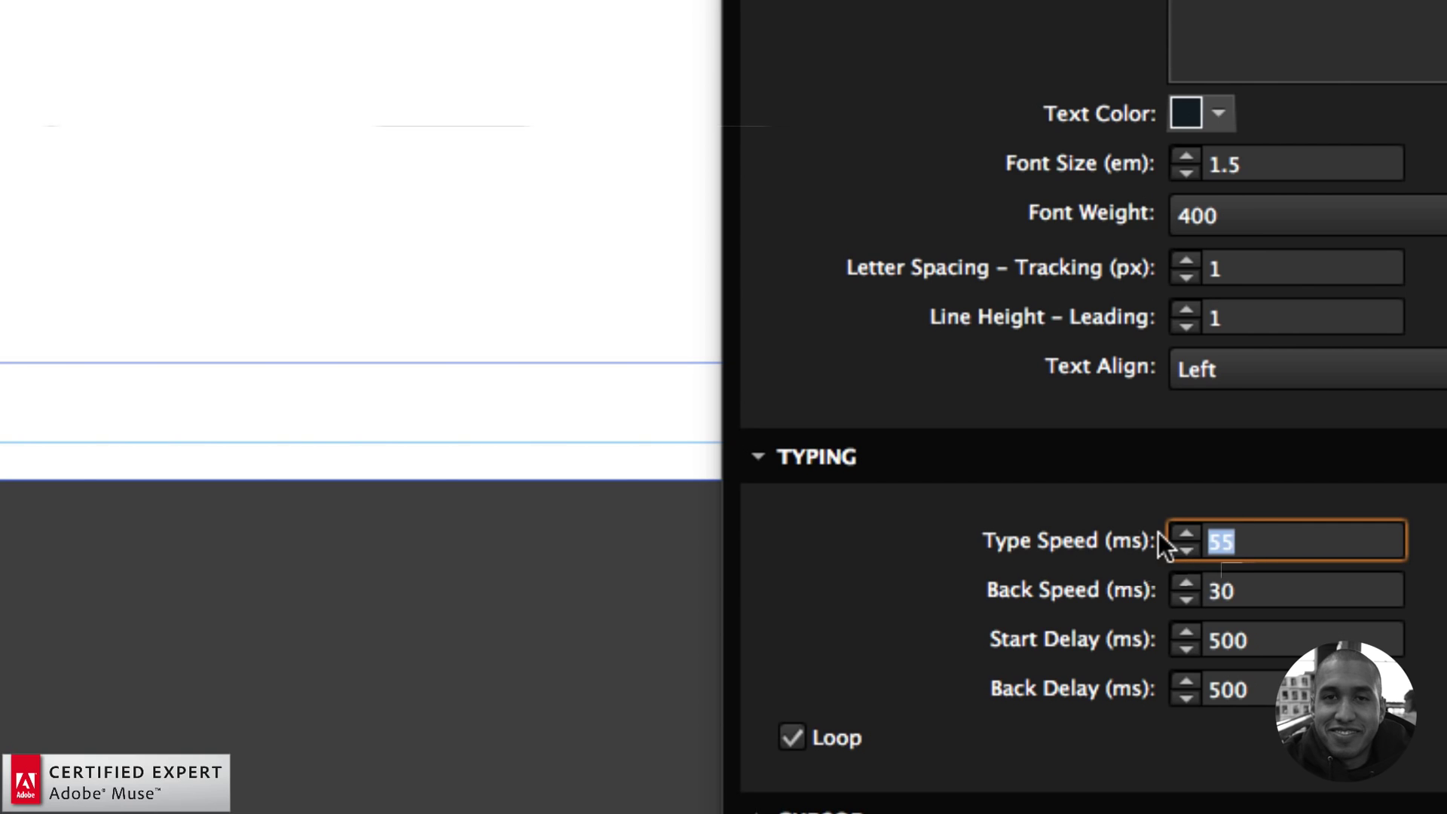
text(1000)
key(Return)
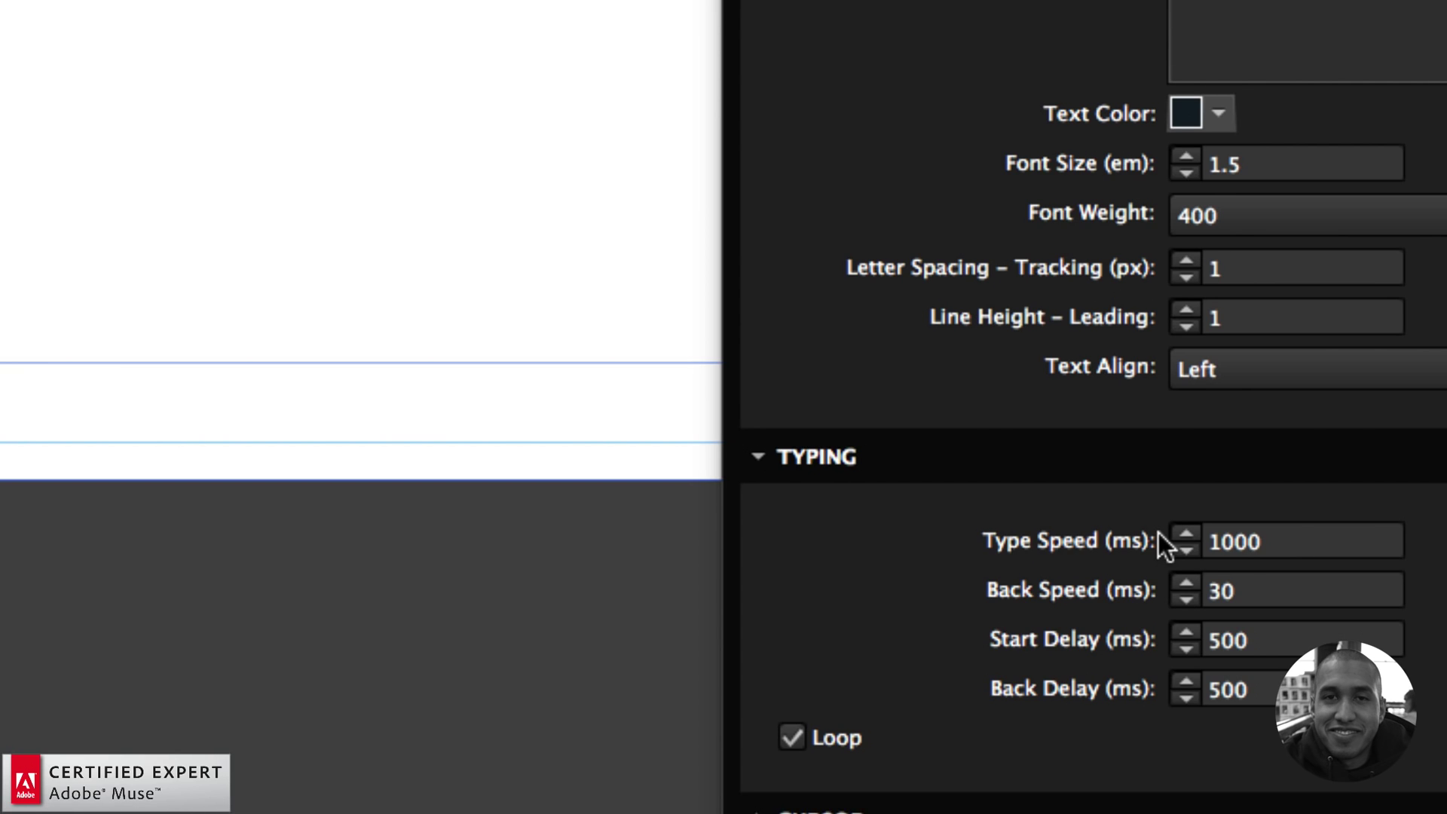
click(1151, 582)
text(1)
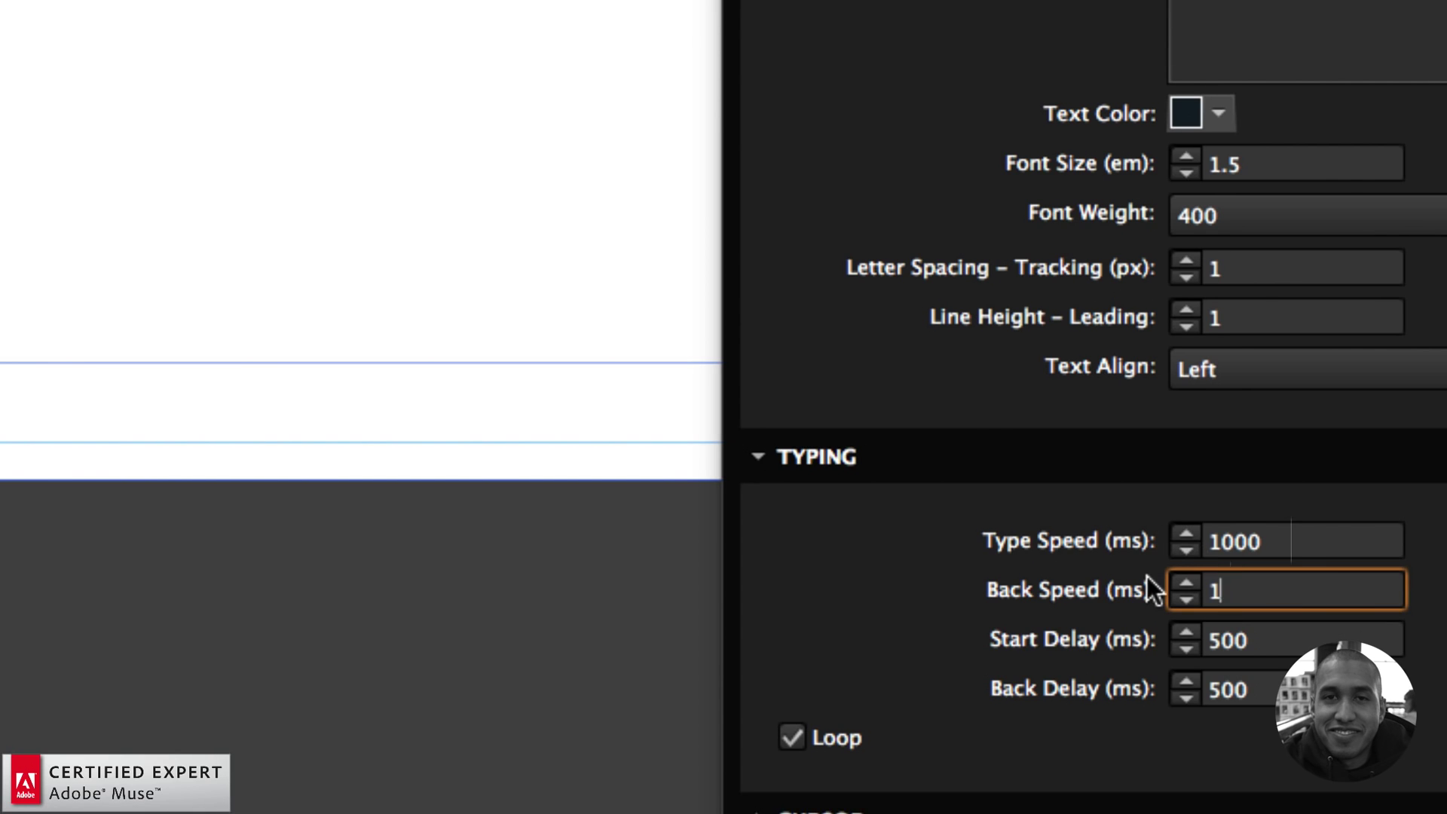
text(000)
key(Return)
- Set the Solo Type widget's start delay and back delay to 1000 ms each and close its options
click(1161, 642)
text(1000)
key(Return)
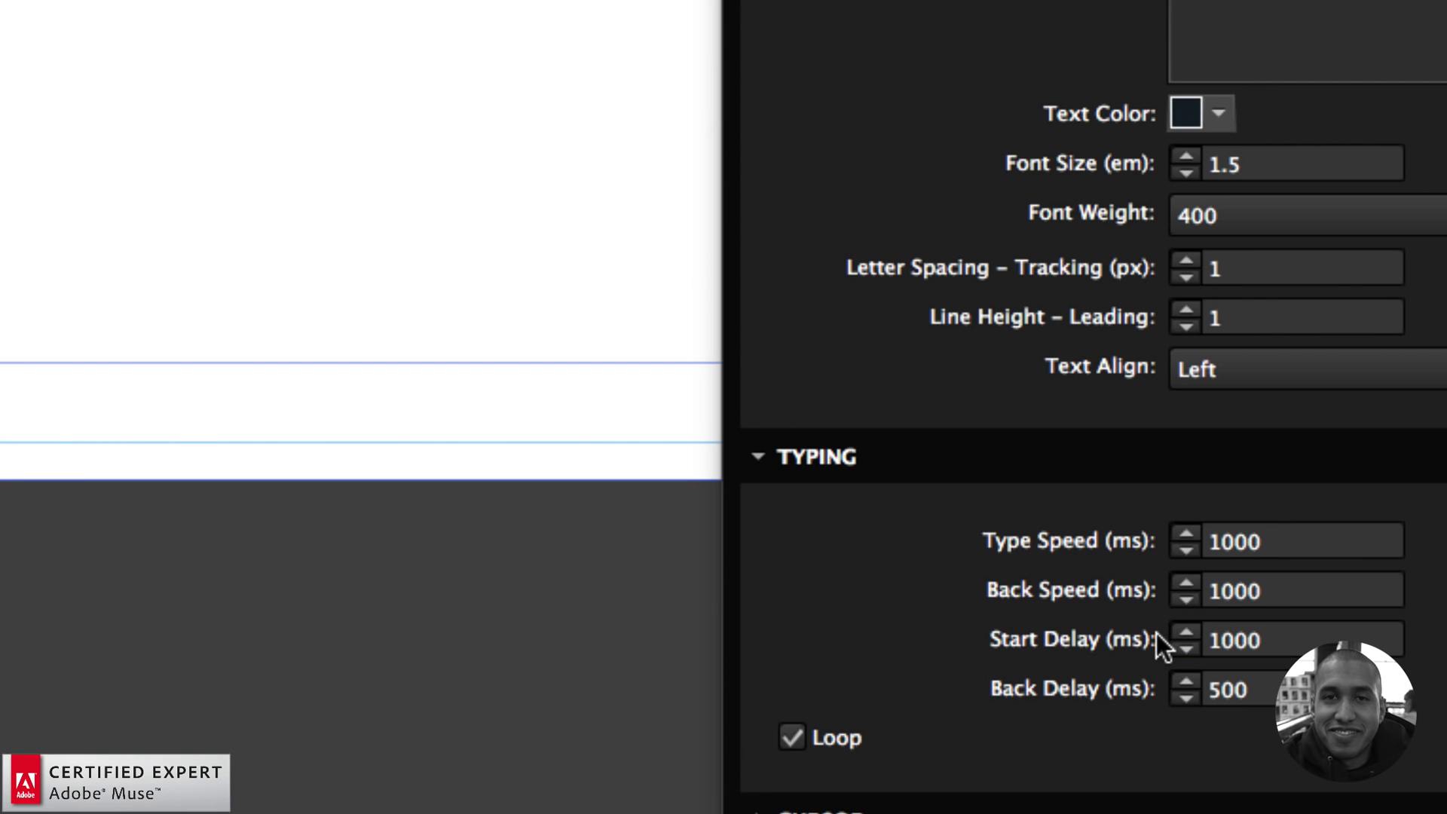
click(1183, 668)
text(1000)
key(Return)
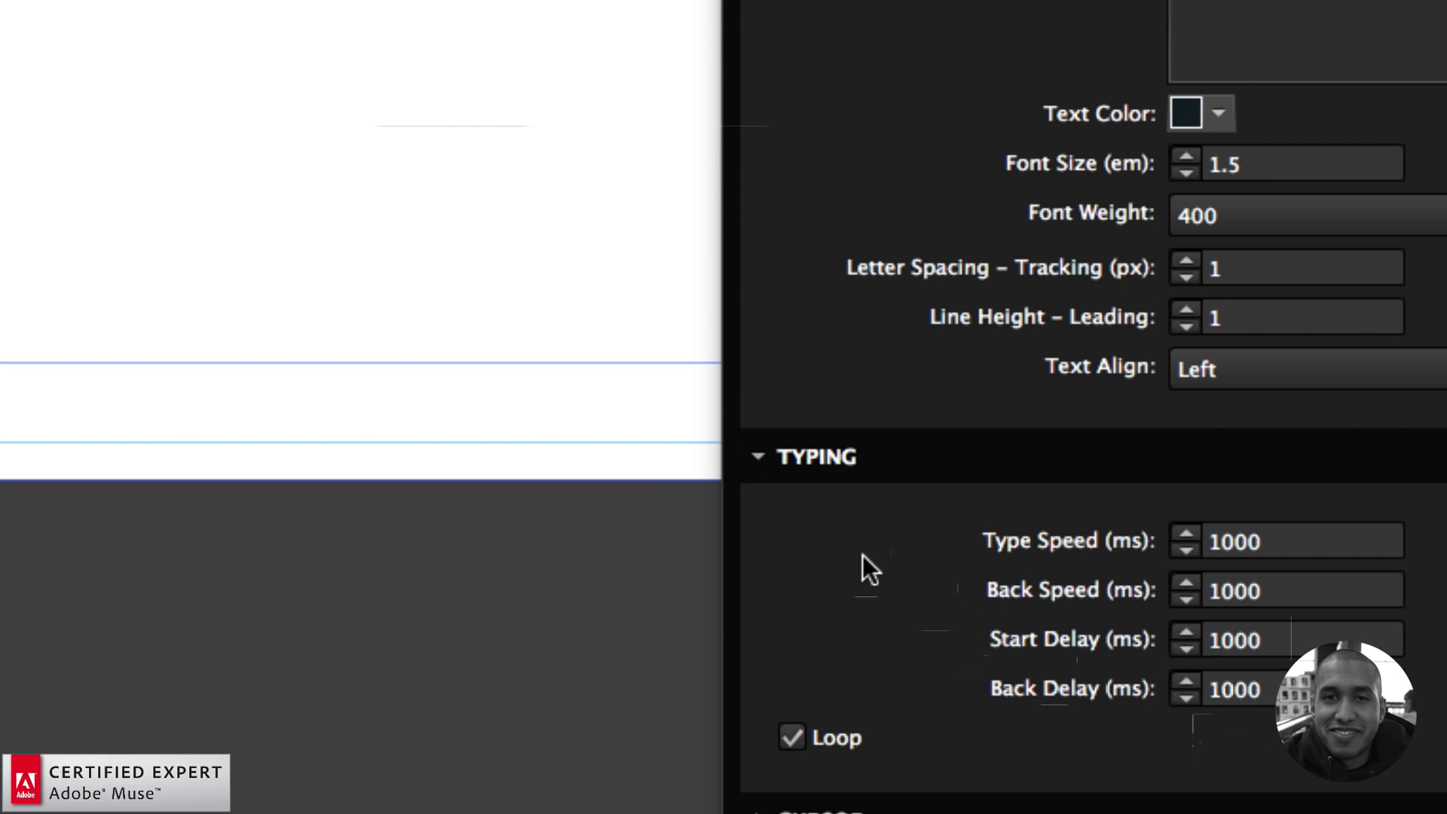
click(570, 315)
- Preview the page in the browser to check the slower typing speeds and delays, and return to the Muse design
key(super+minus)
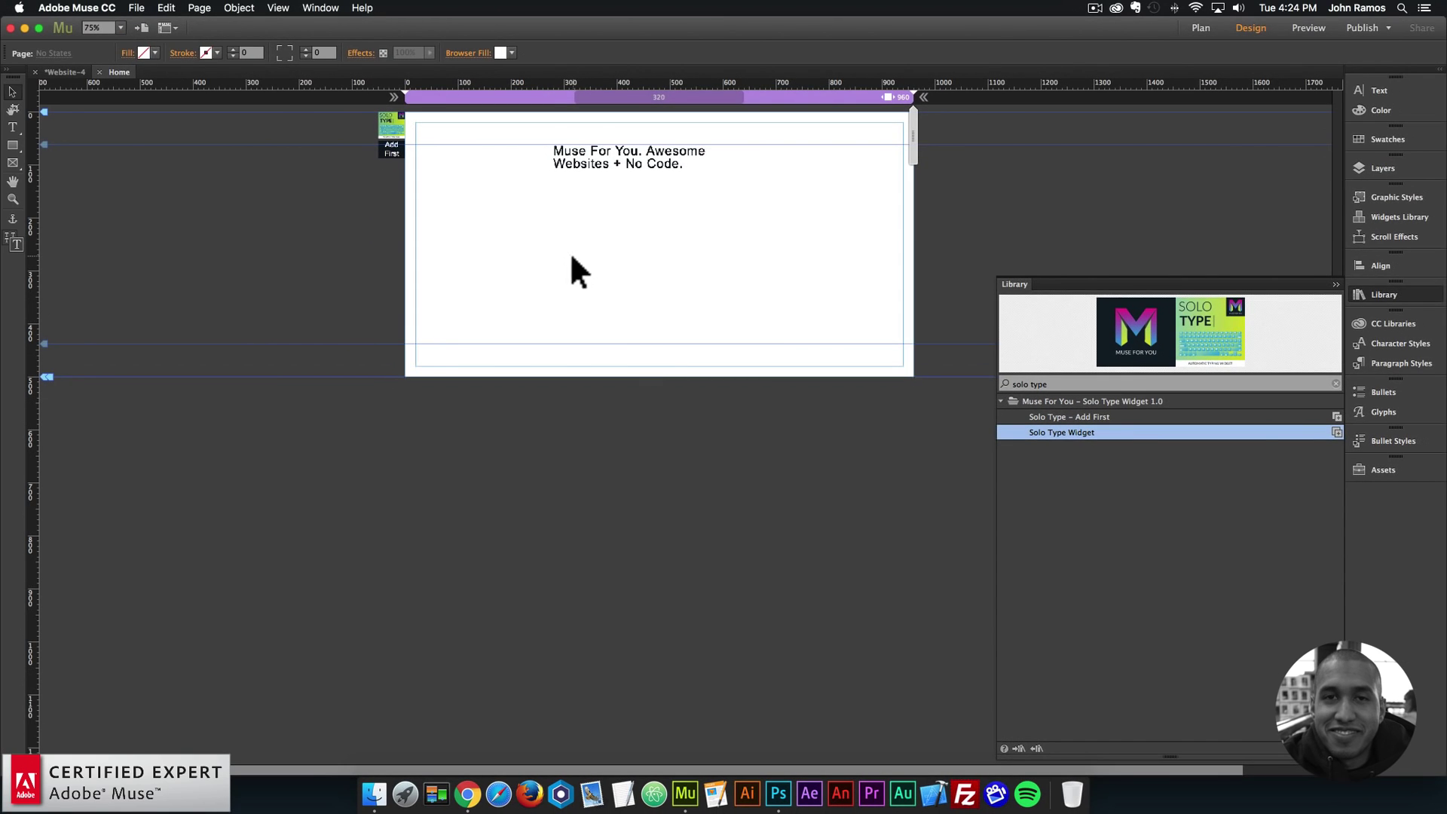
click(136, 7)
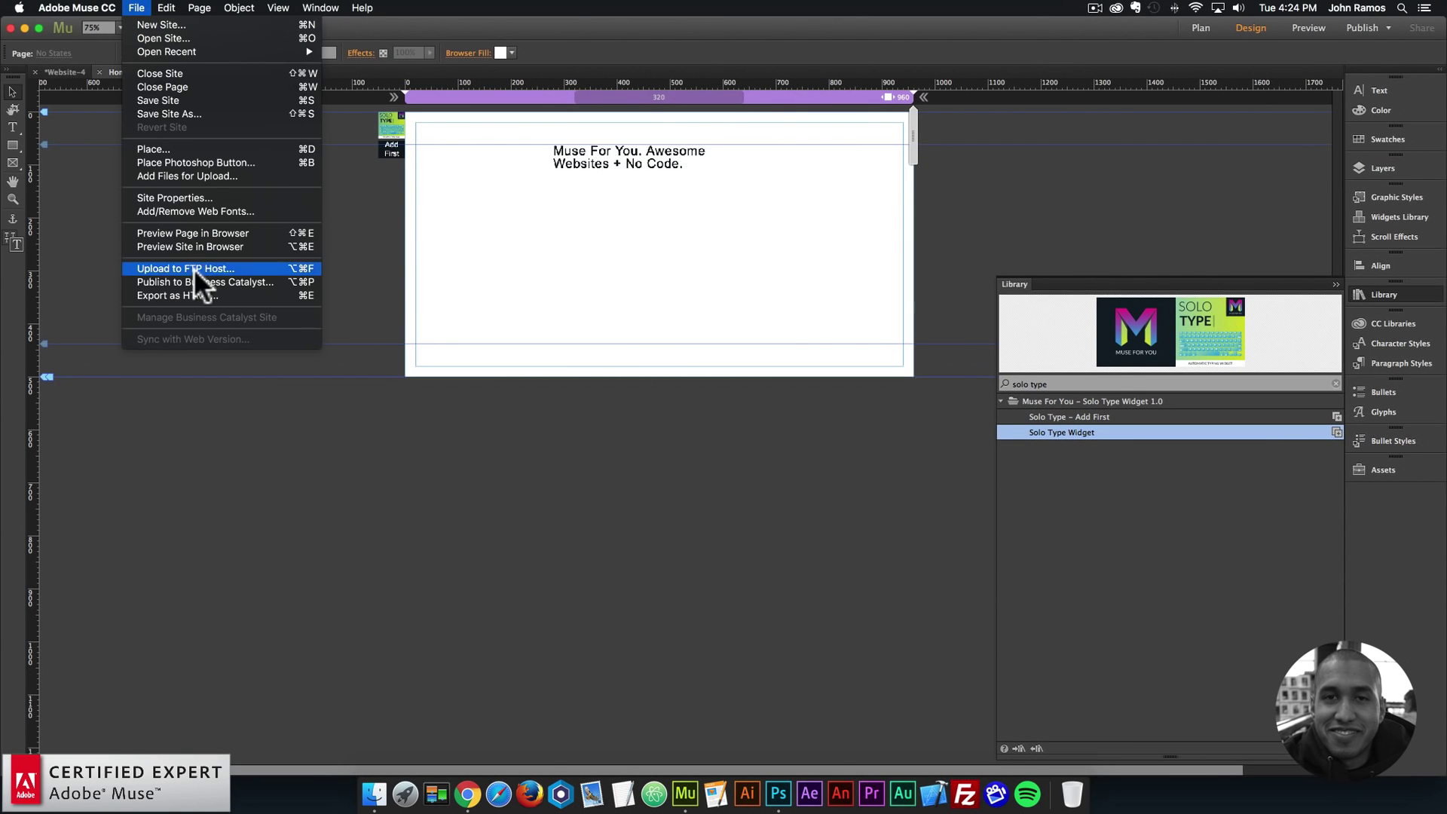
click(183, 230)
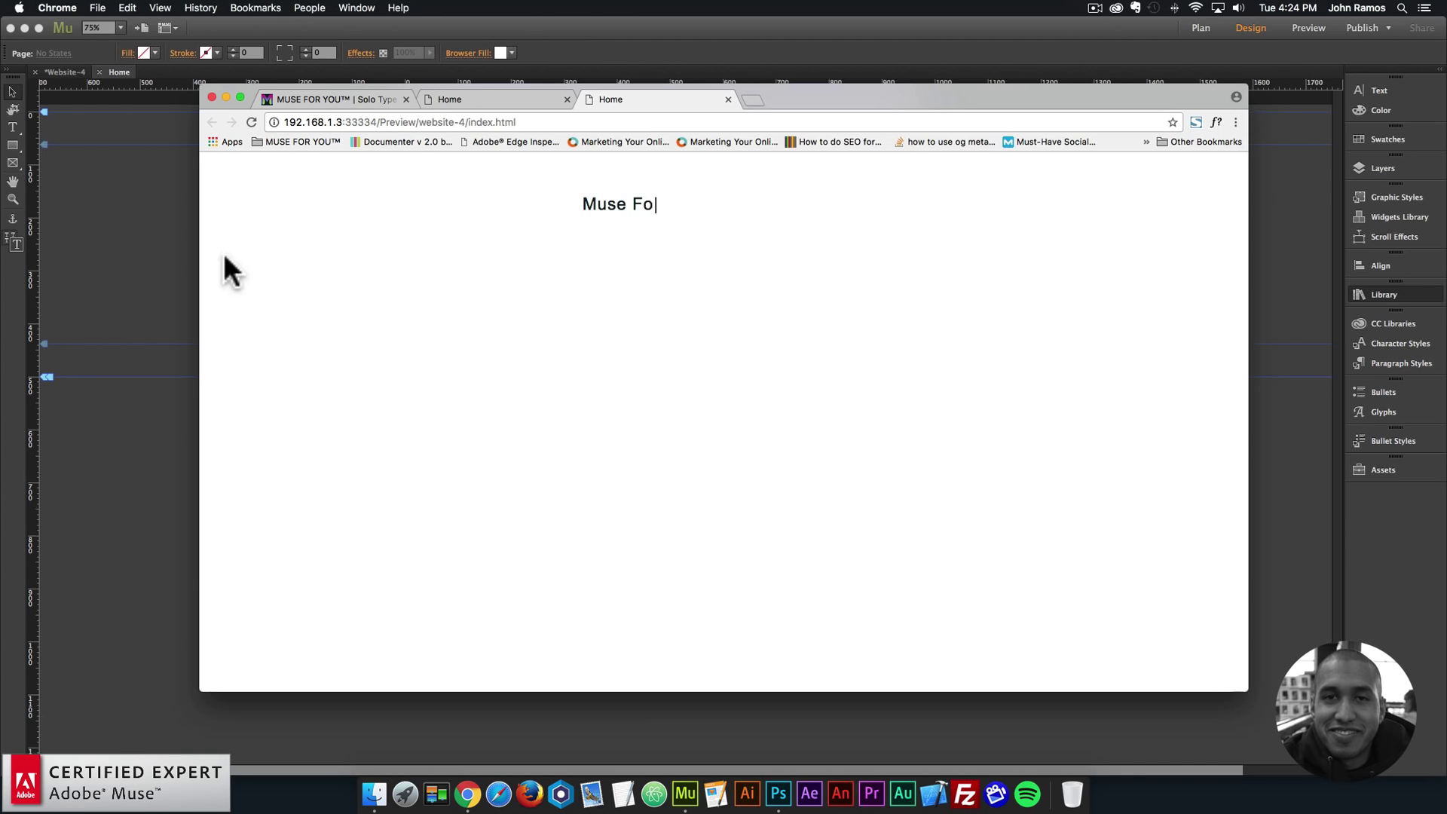
click(158, 238)
- Open the Solo Type widget's cursor options and replace the cursor character with @
click(703, 171)
click(777, 142)
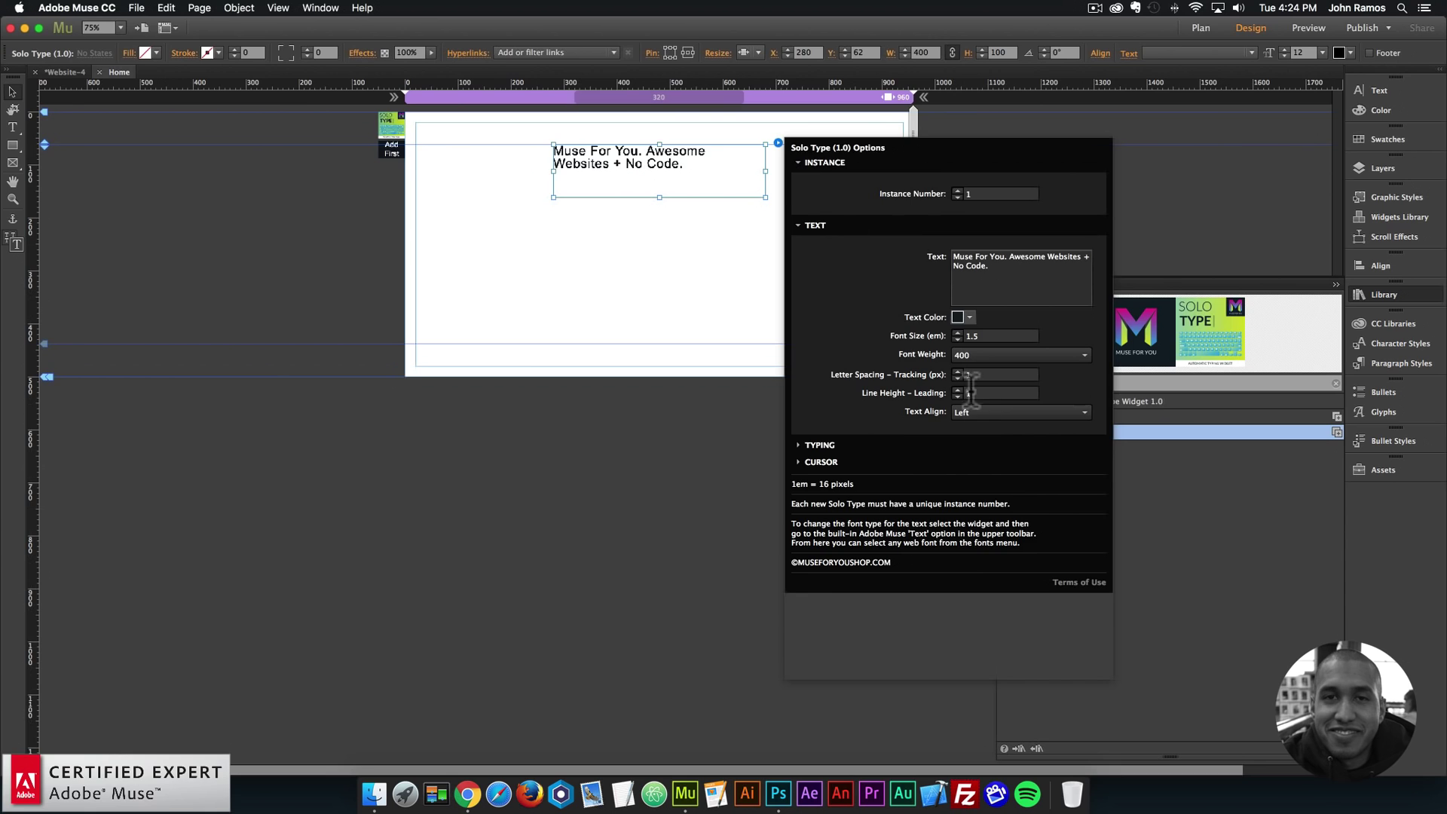
click(830, 446)
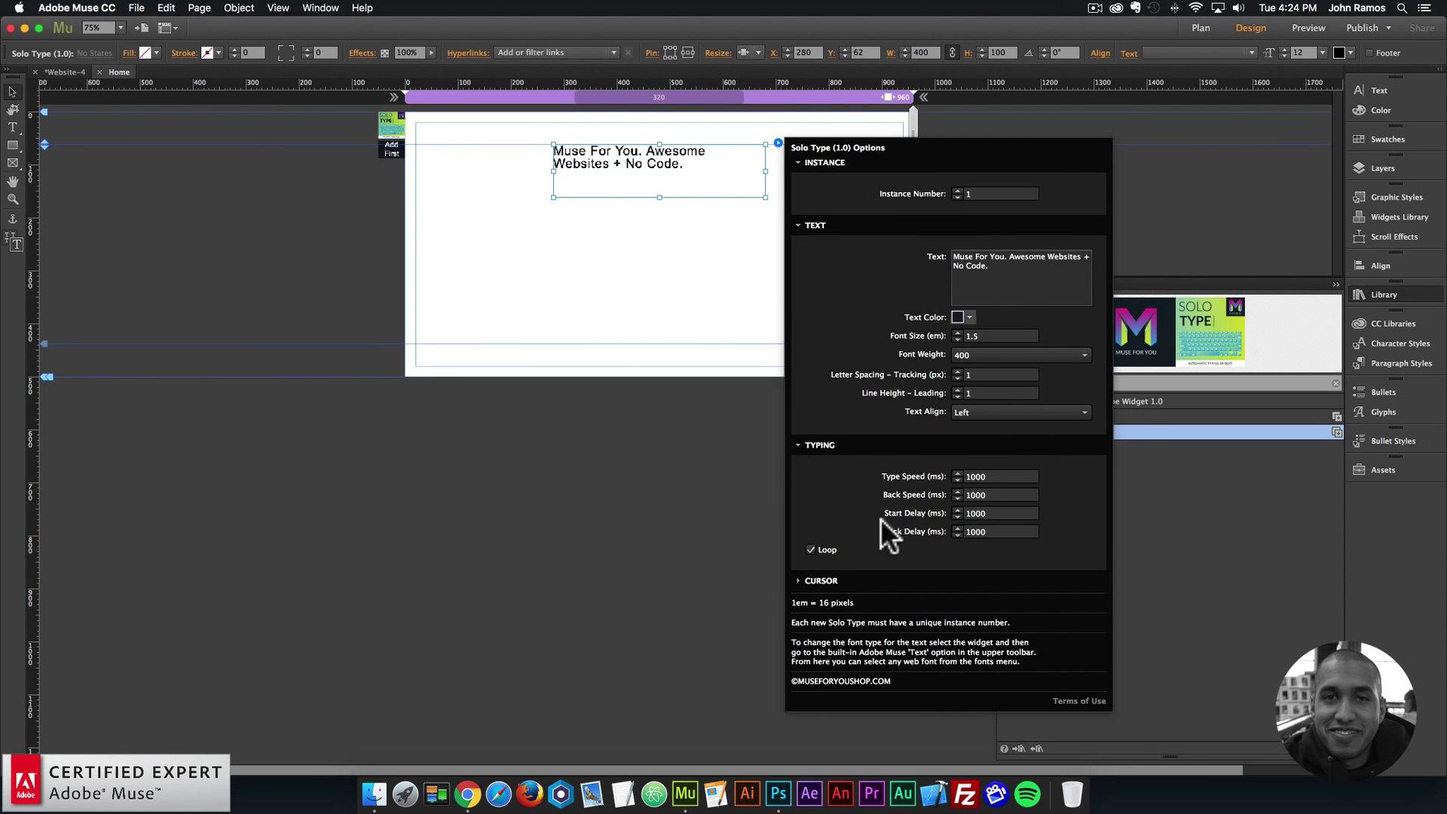
click(825, 444)
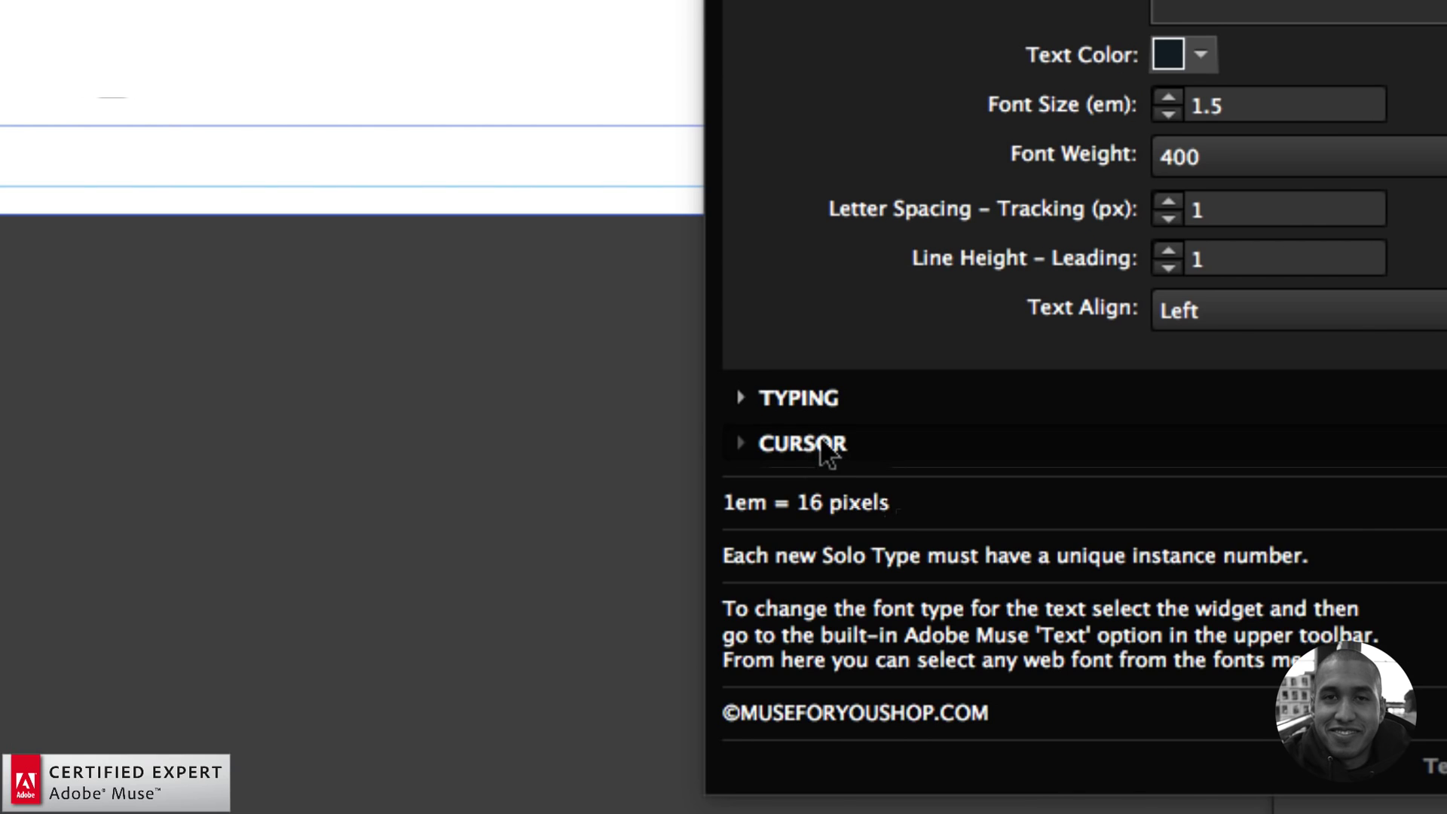
click(828, 450)
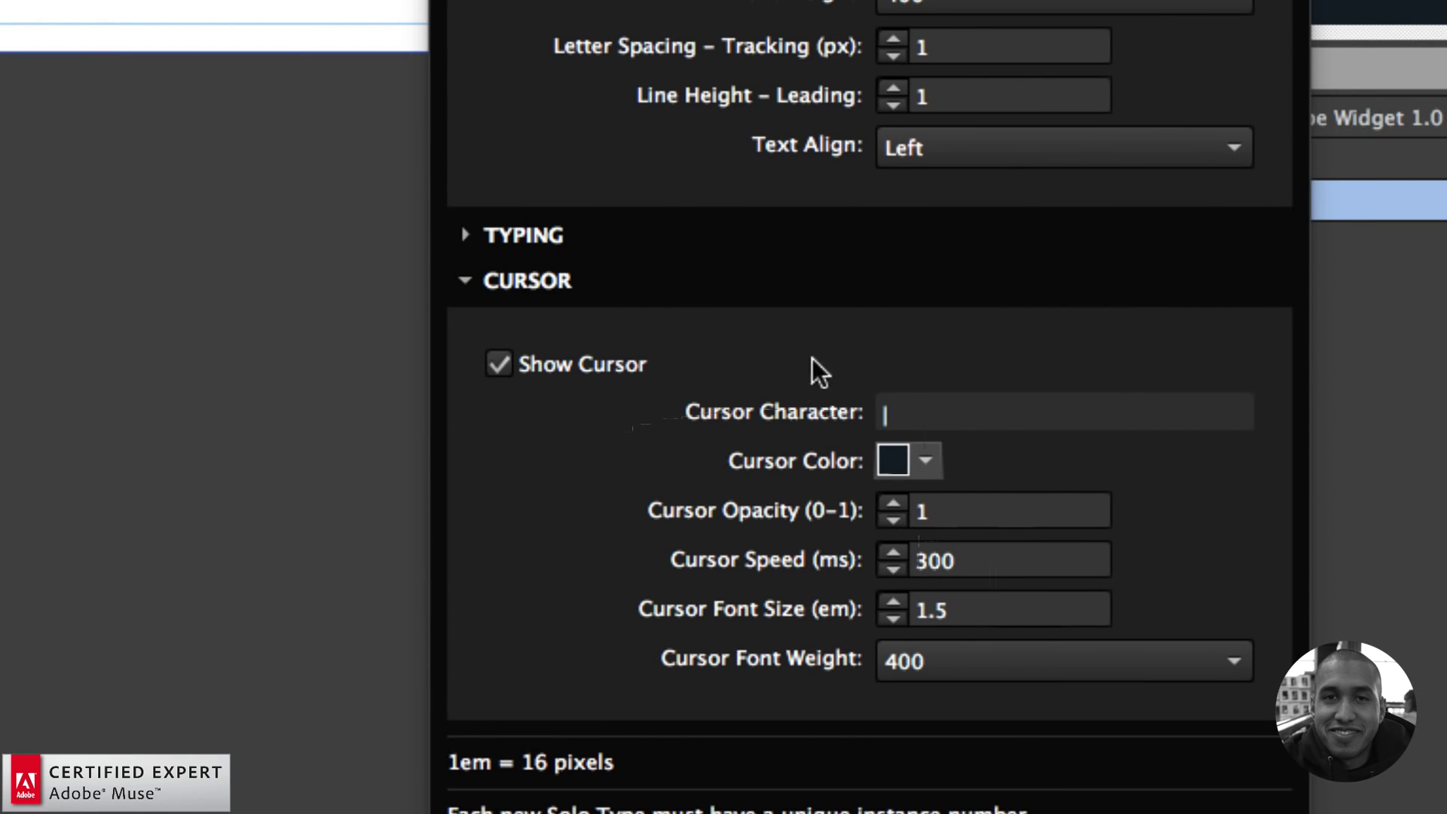
click(878, 412)
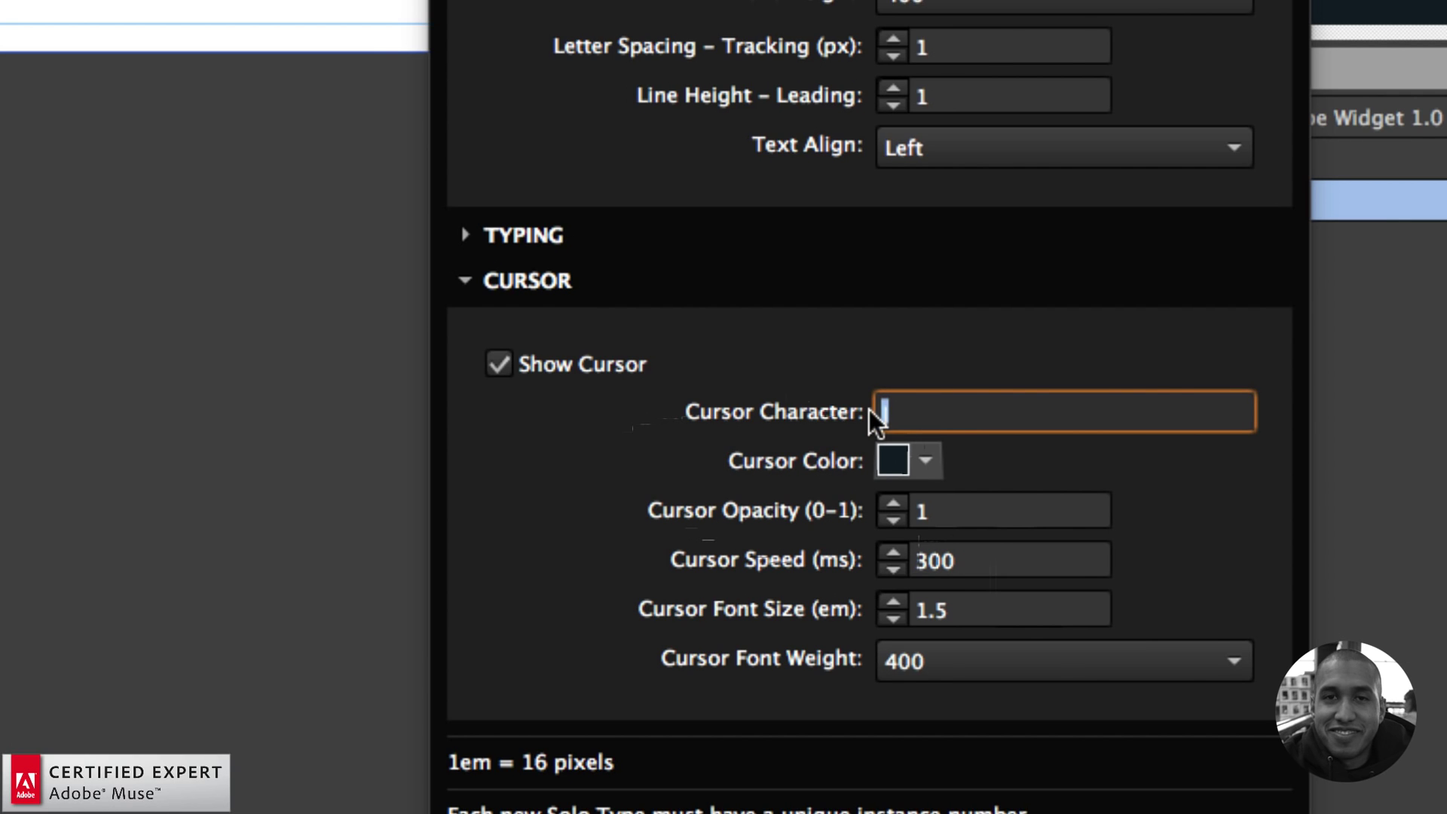
key(BackSpace)
- Set the widget's cursor speed to 1000 ms and its cursor opacity to 0.5, and close the options
click(946, 564)
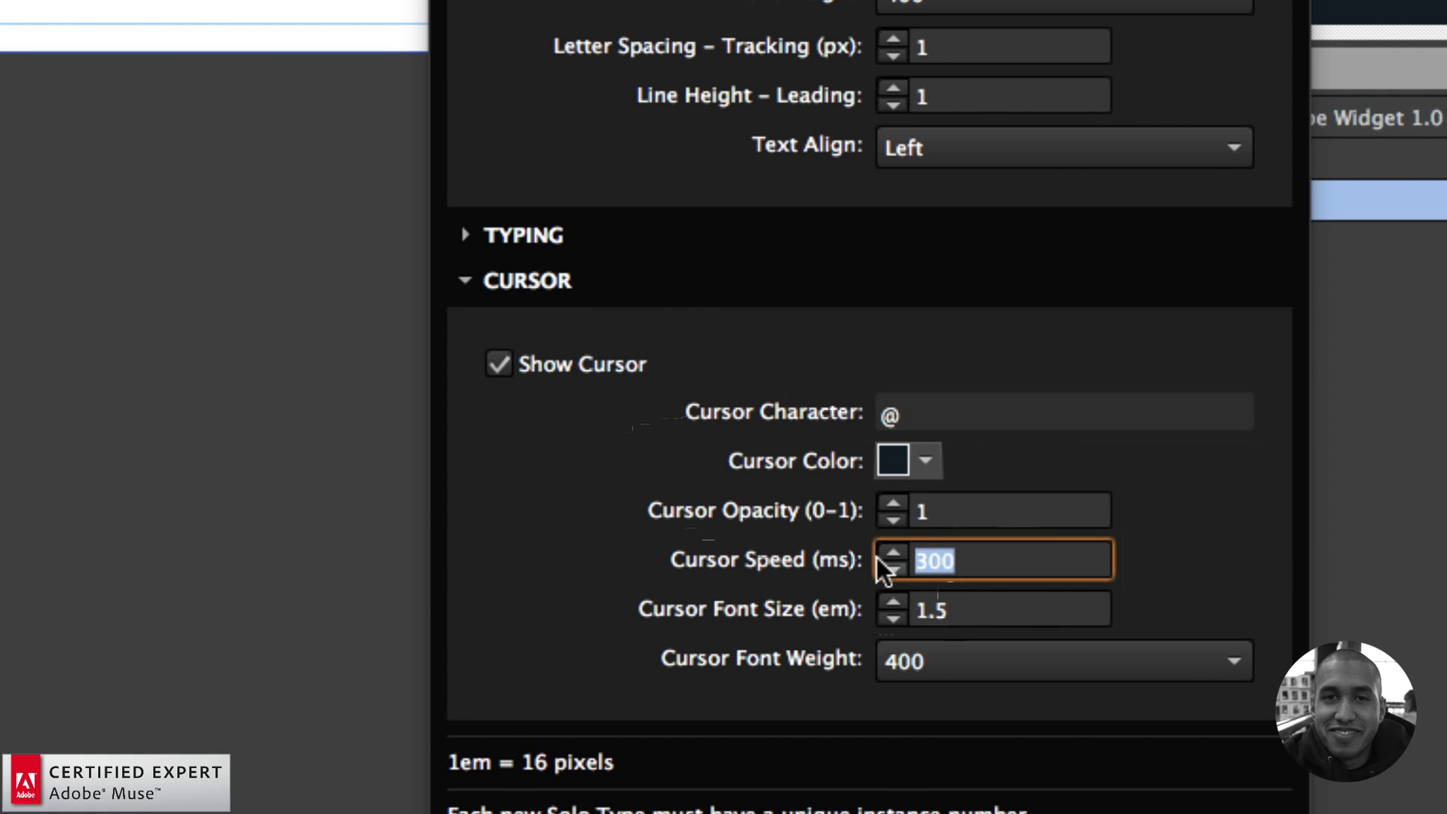
text(1000)
key(Return)
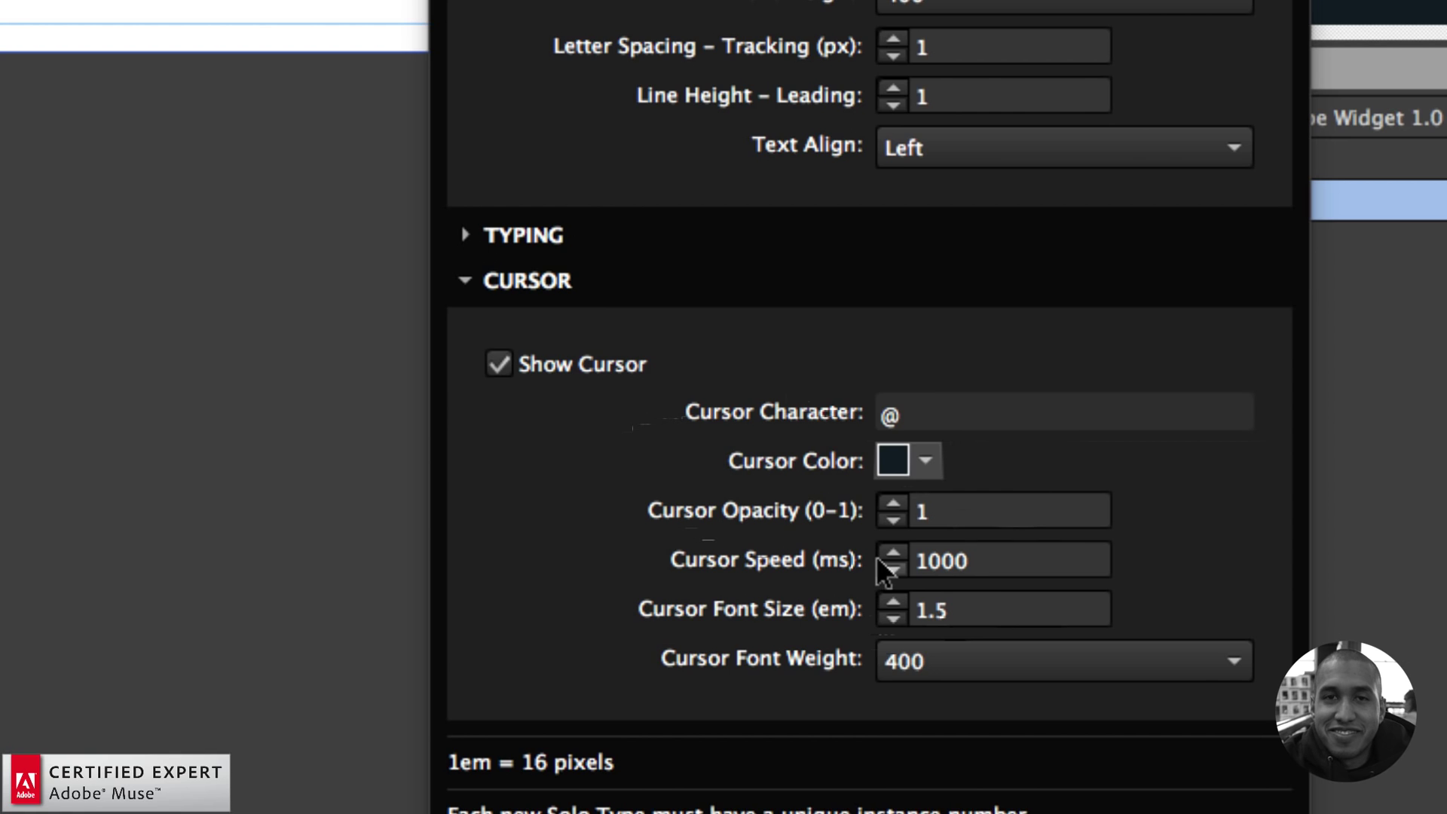
click(883, 512)
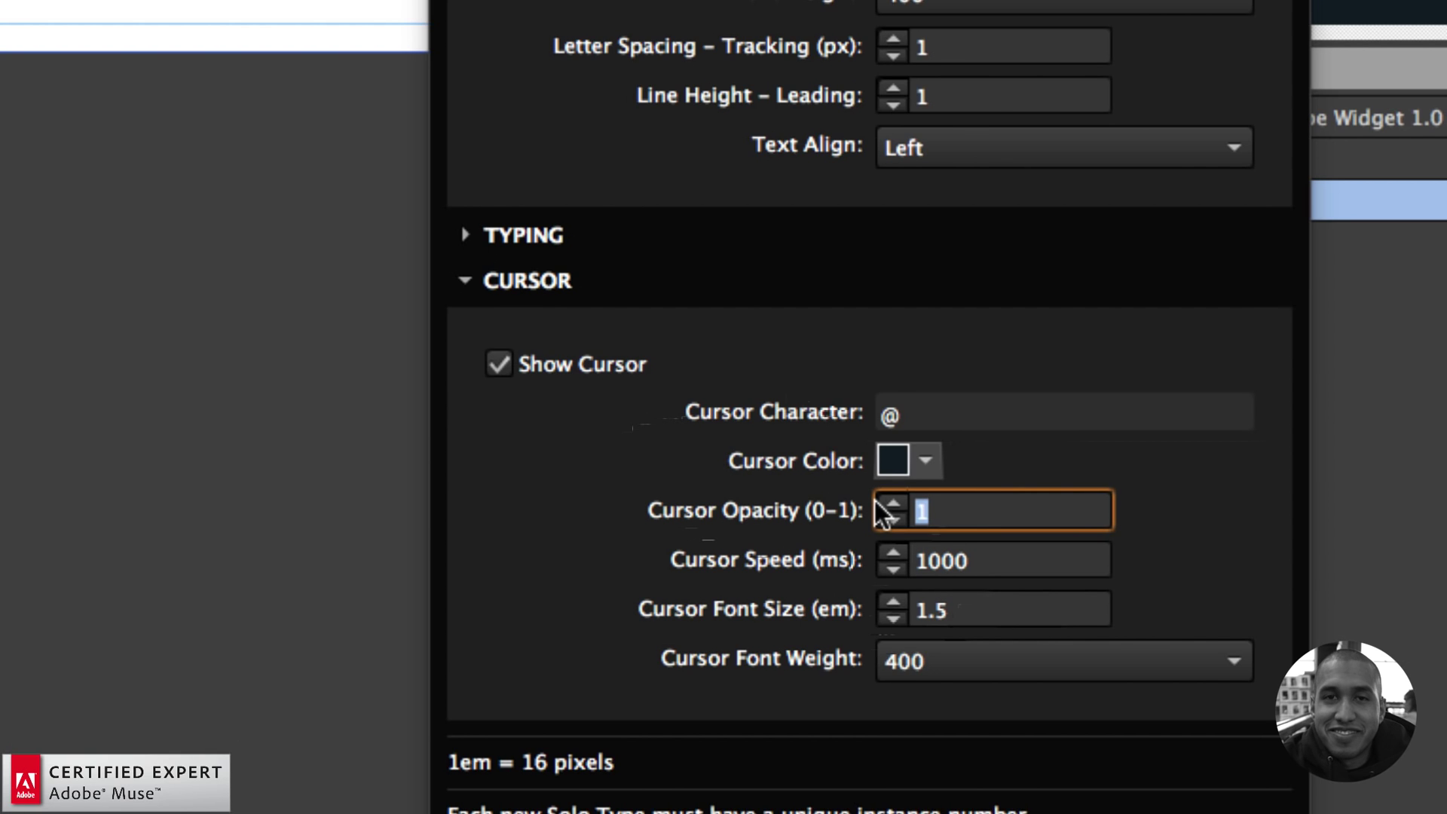
text(0.5)
key(Return)
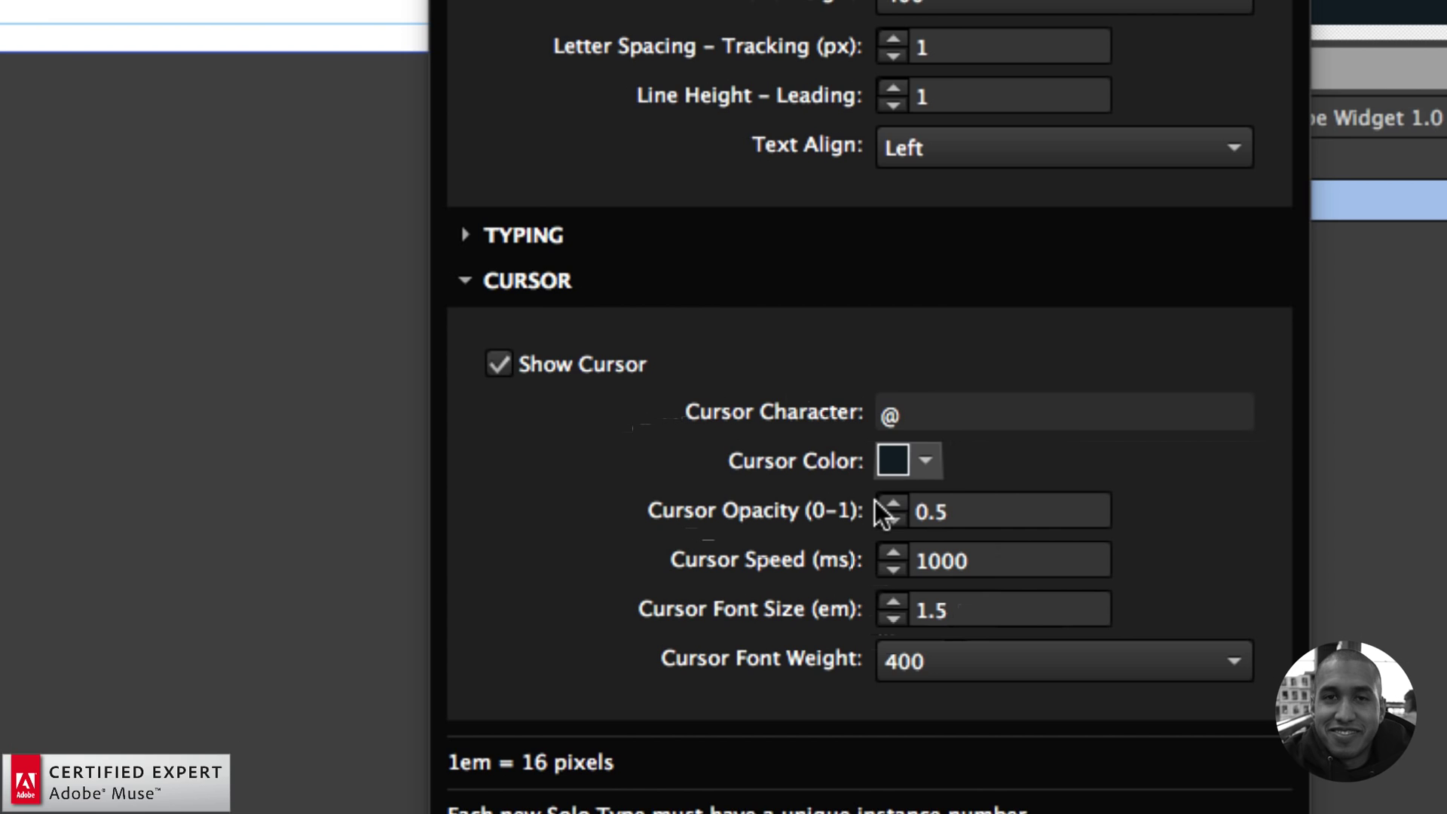
click(947, 662)
click(951, 655)
click(499, 365)
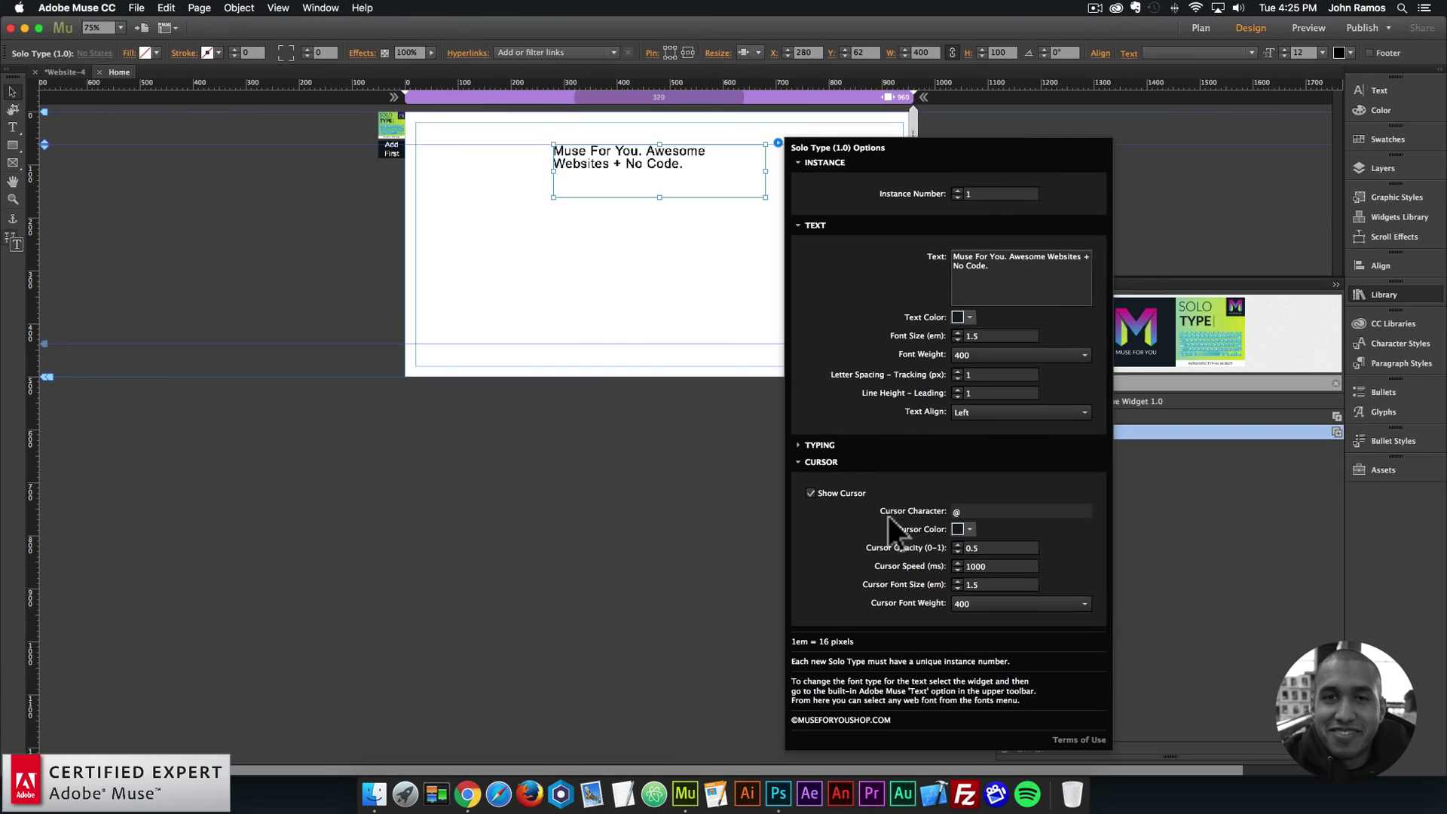
click(581, 327)
- Preview the page in the browser to check the @ cursor's look and blinking, and return to the Muse design
click(136, 8)
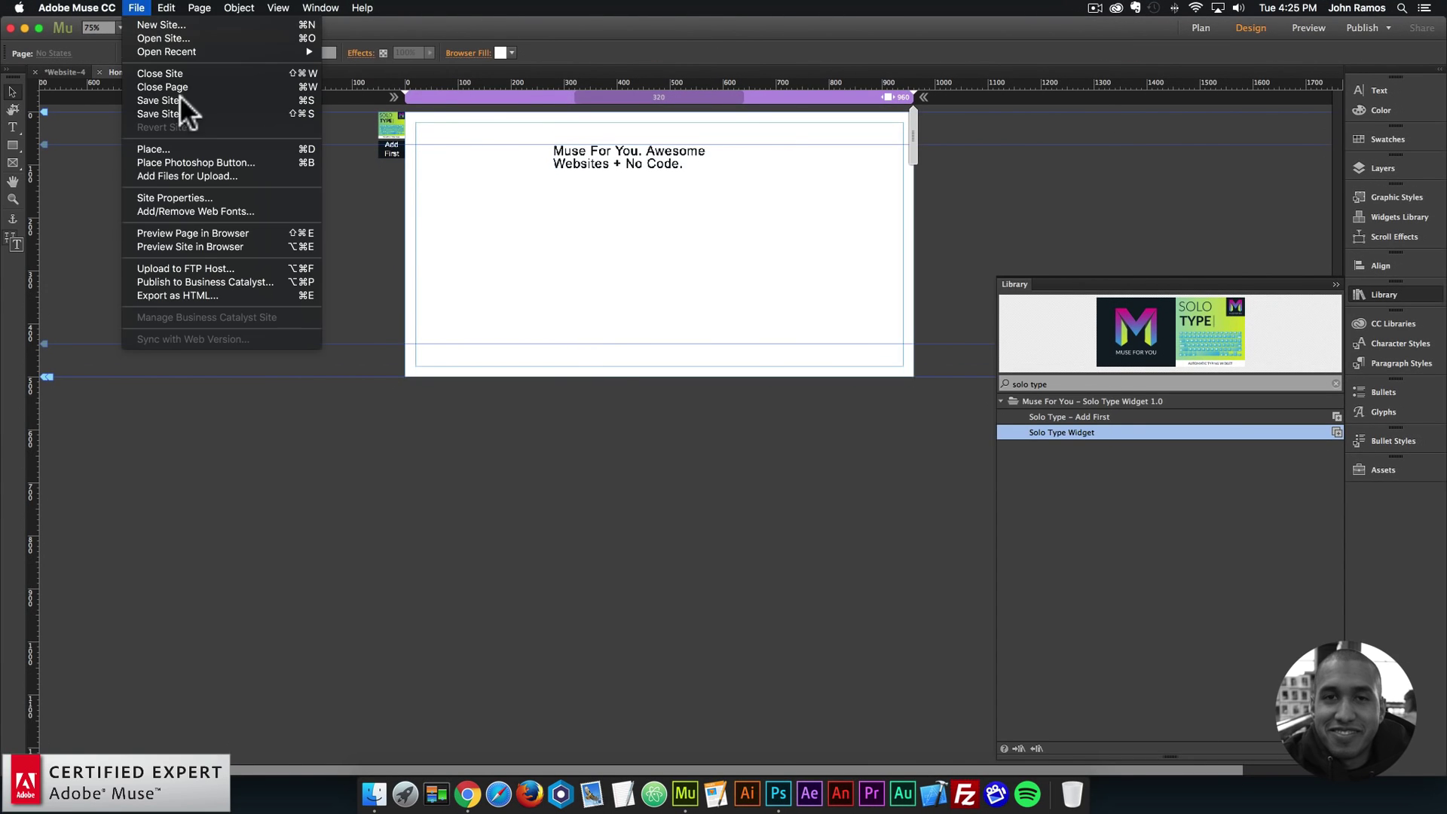
click(183, 231)
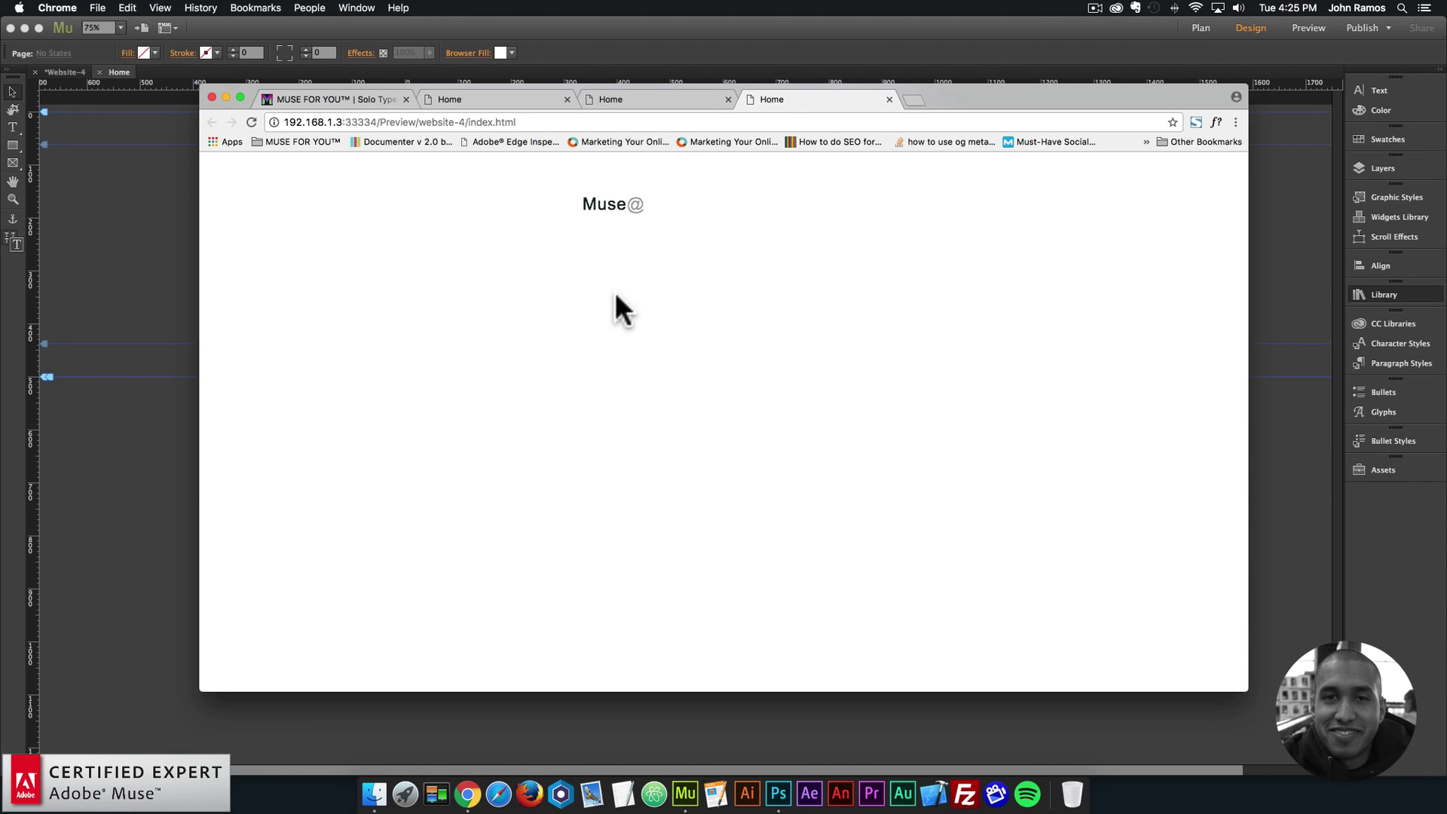
click(555, 45)
- In the Solo Type widget's typing options, set the type speed to 55 ms and the back speed to 30 ms
click(657, 161)
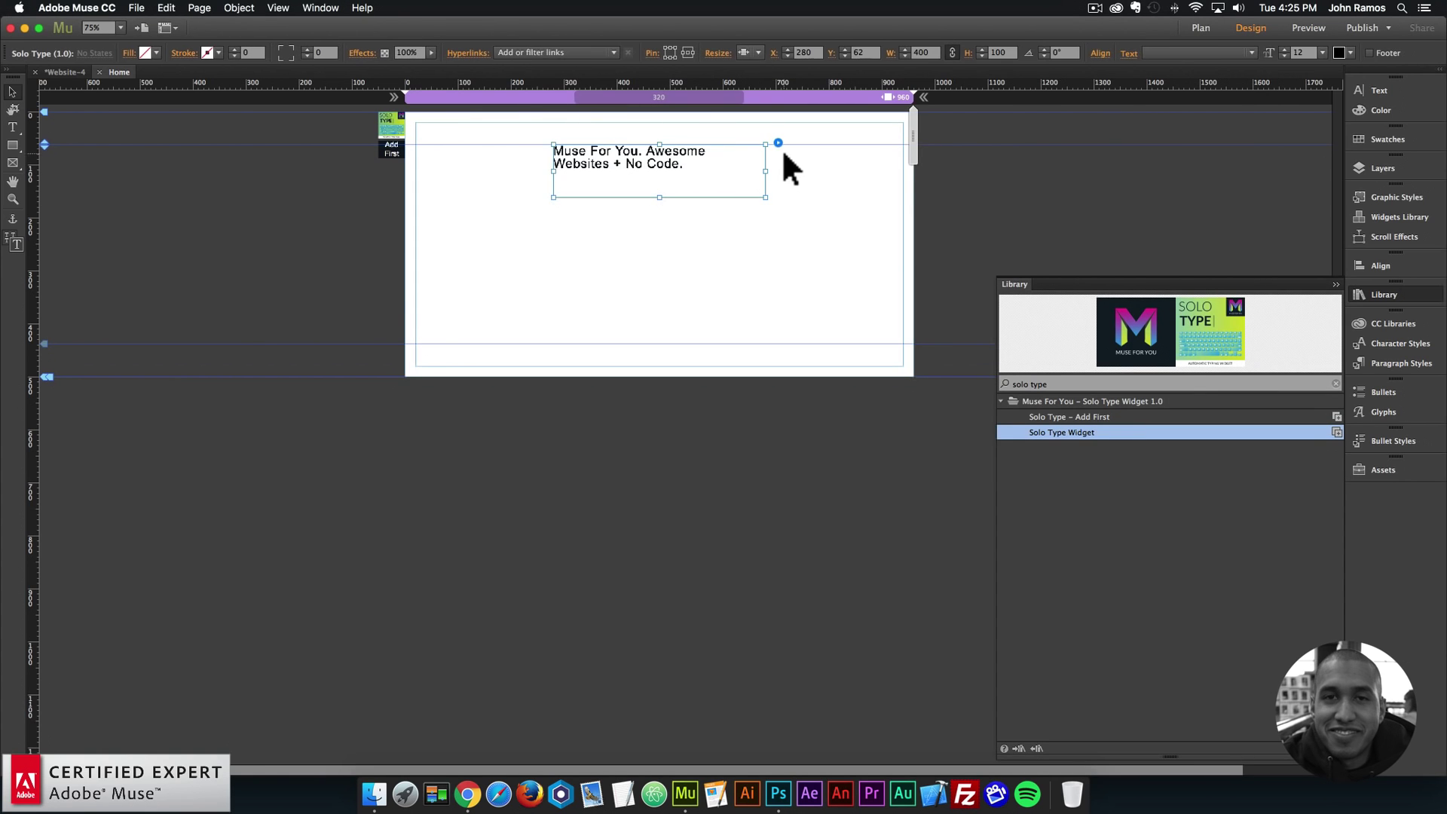
click(778, 142)
click(850, 443)
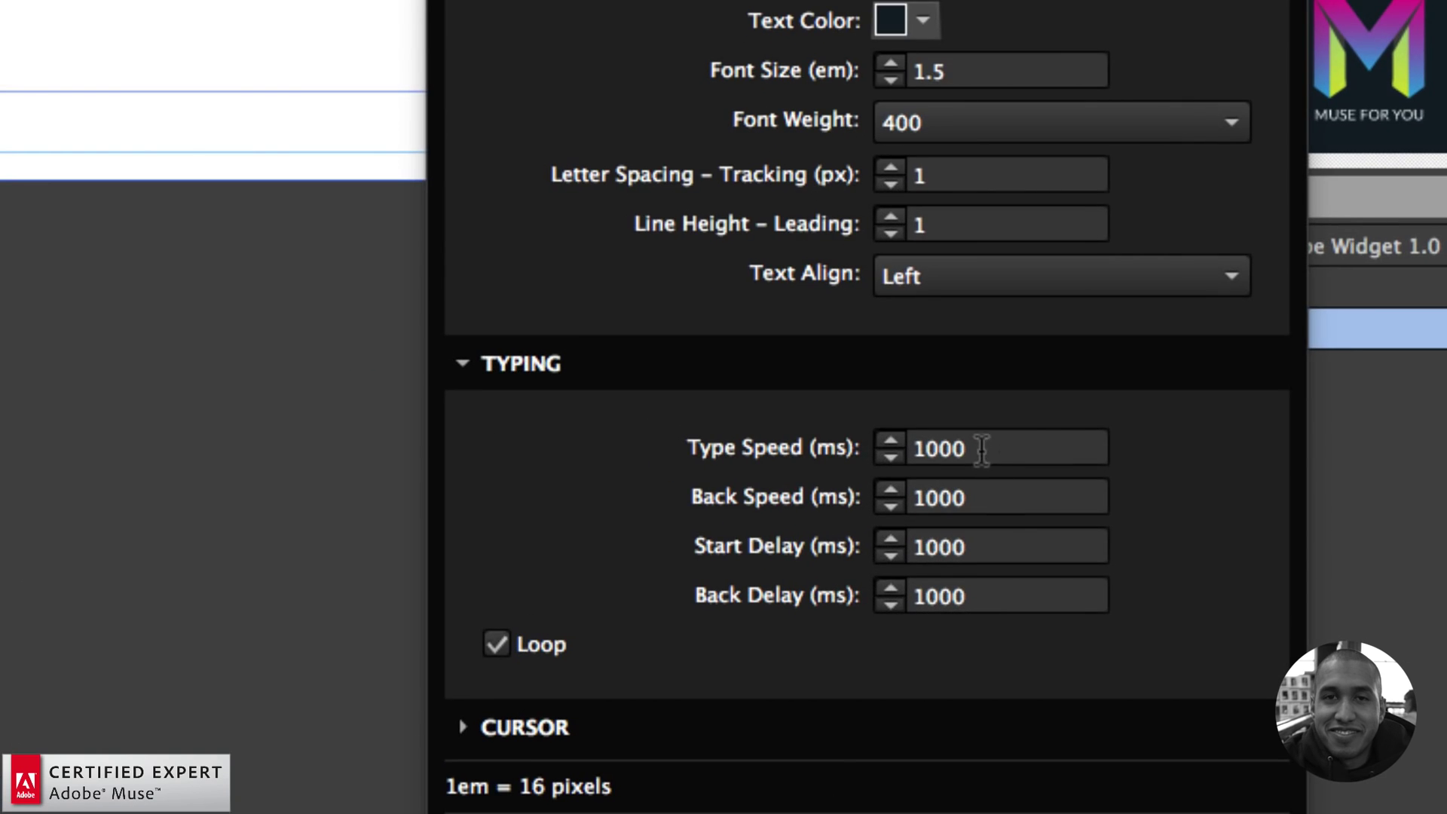
click(982, 449)
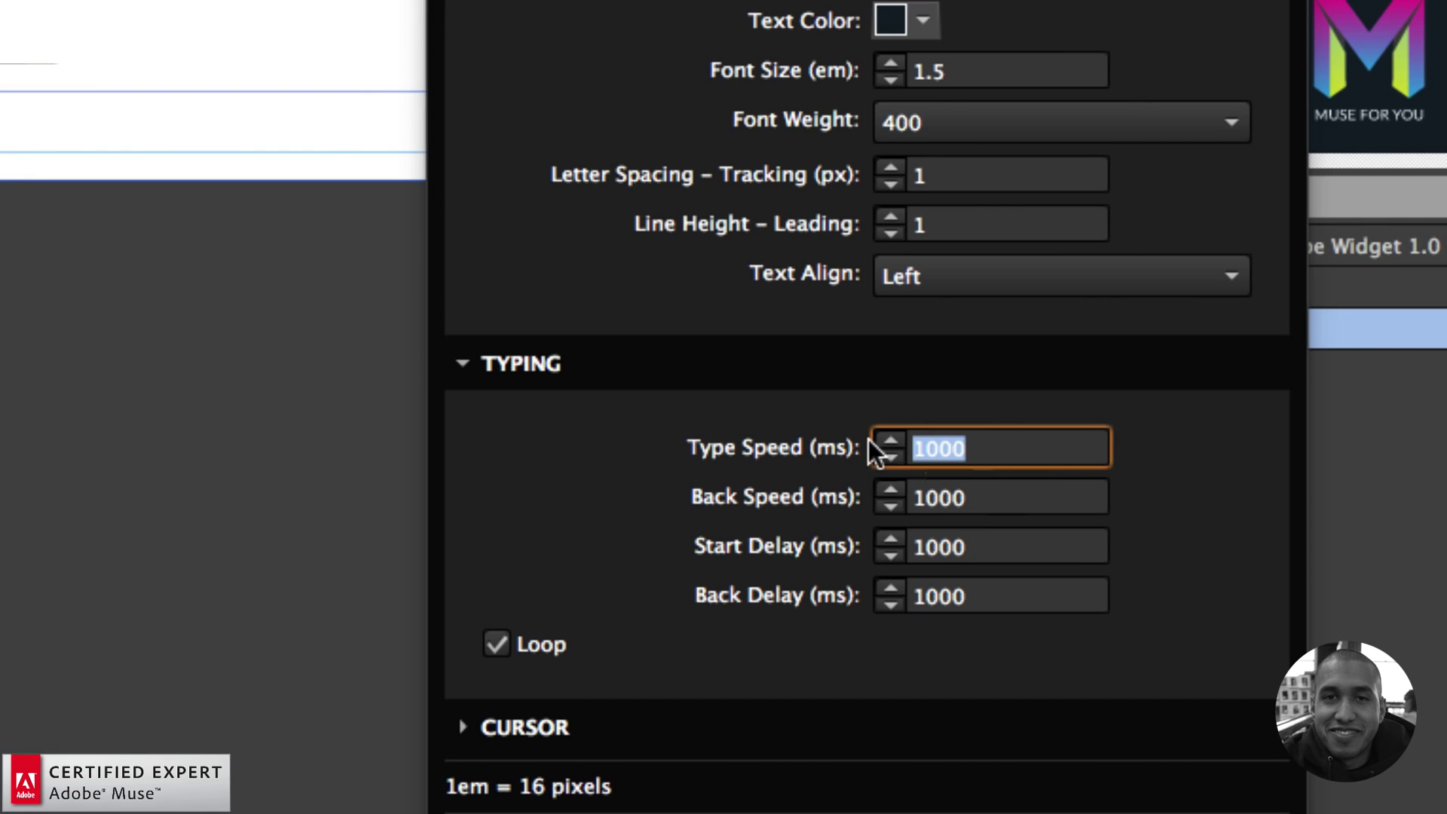
text(55)
key(Tab)
text(30)
key(Tab)
- Set the widget's start delay and back delay to 500 ms each and close its options
text(500)
key(Tab)
text(500)
key(Tab)
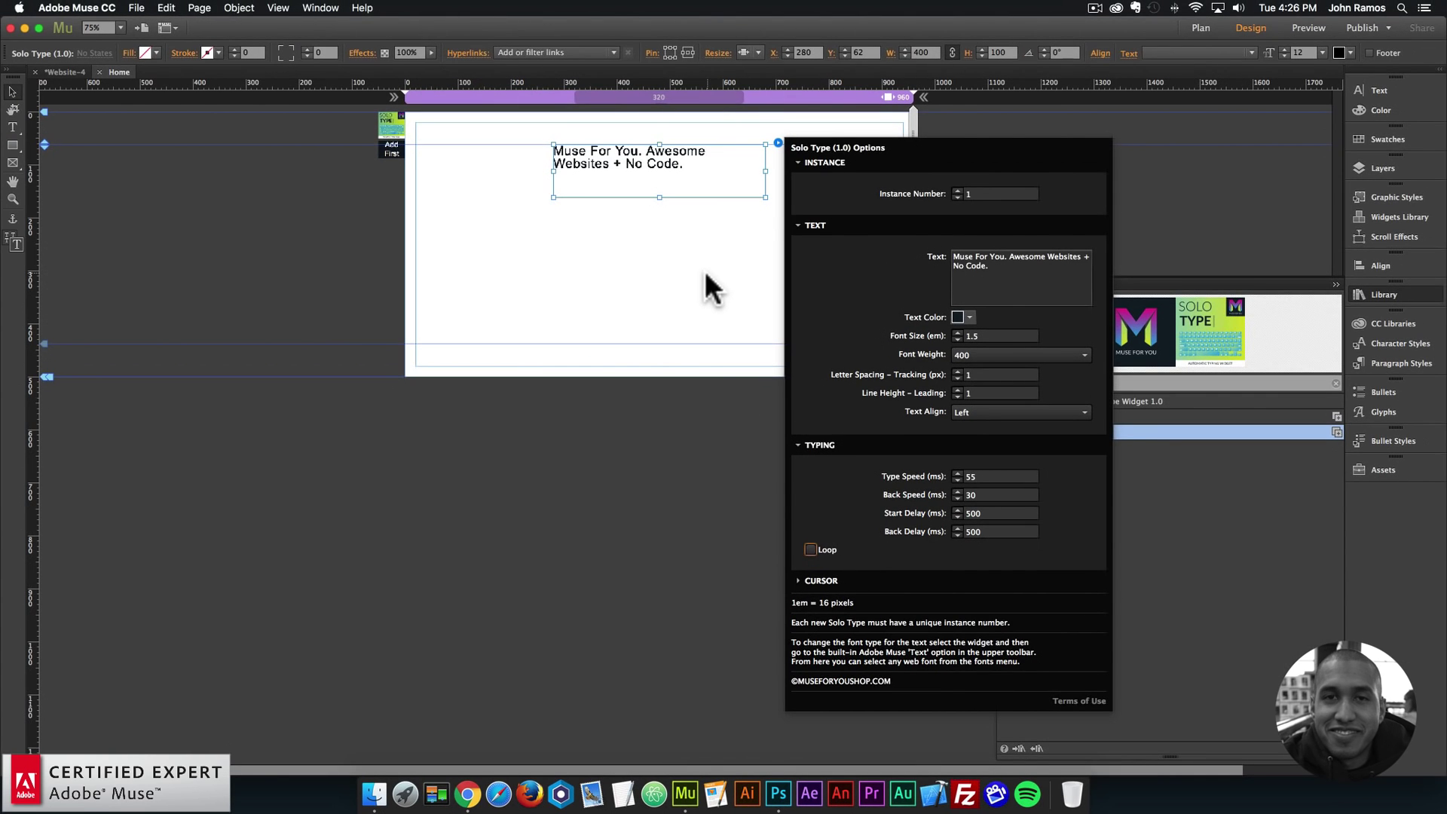
click(705, 271)
- Preview the page in the browser to check the faster typing animation, and return to the Muse design
click(138, 8)
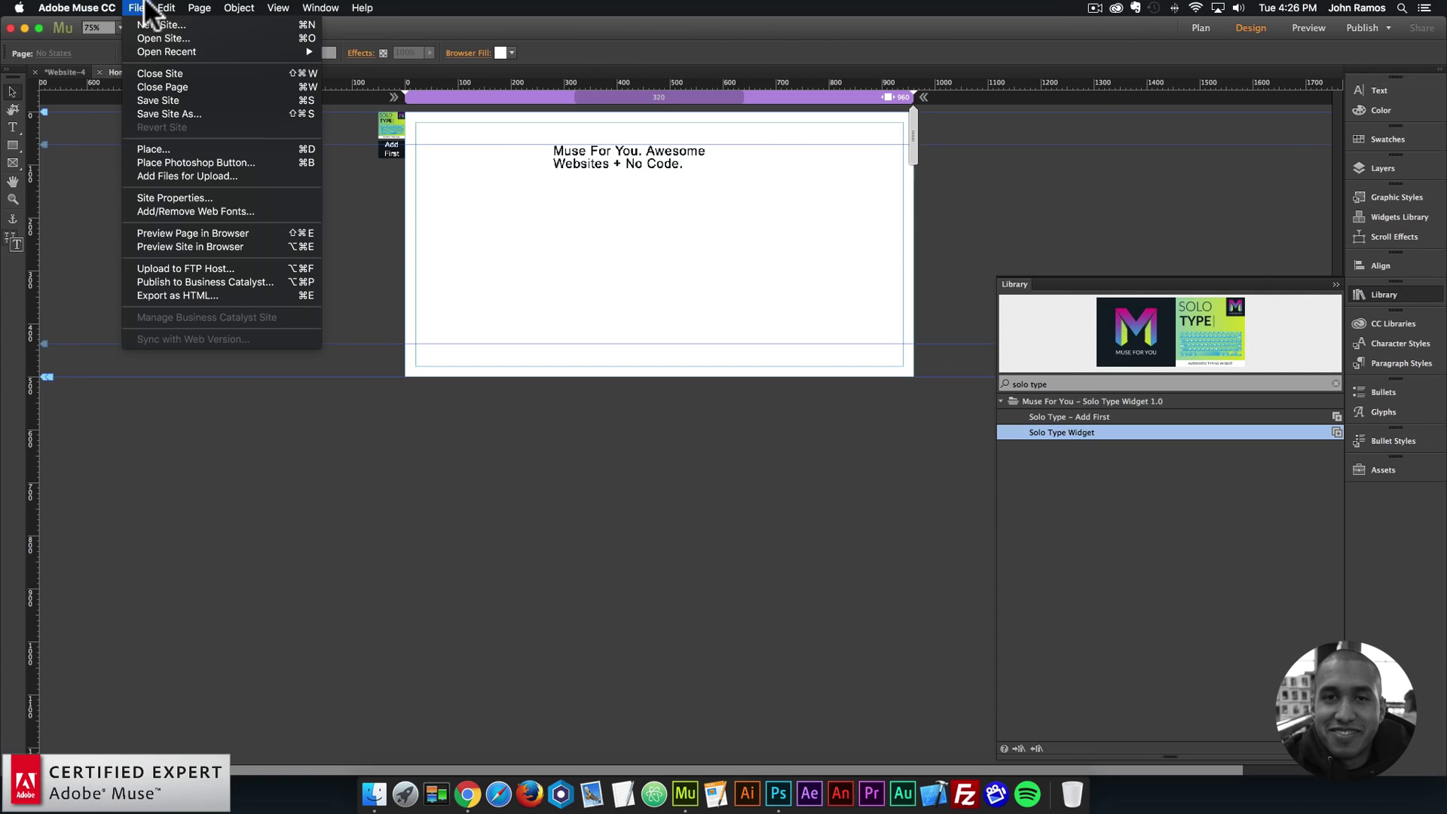
click(163, 232)
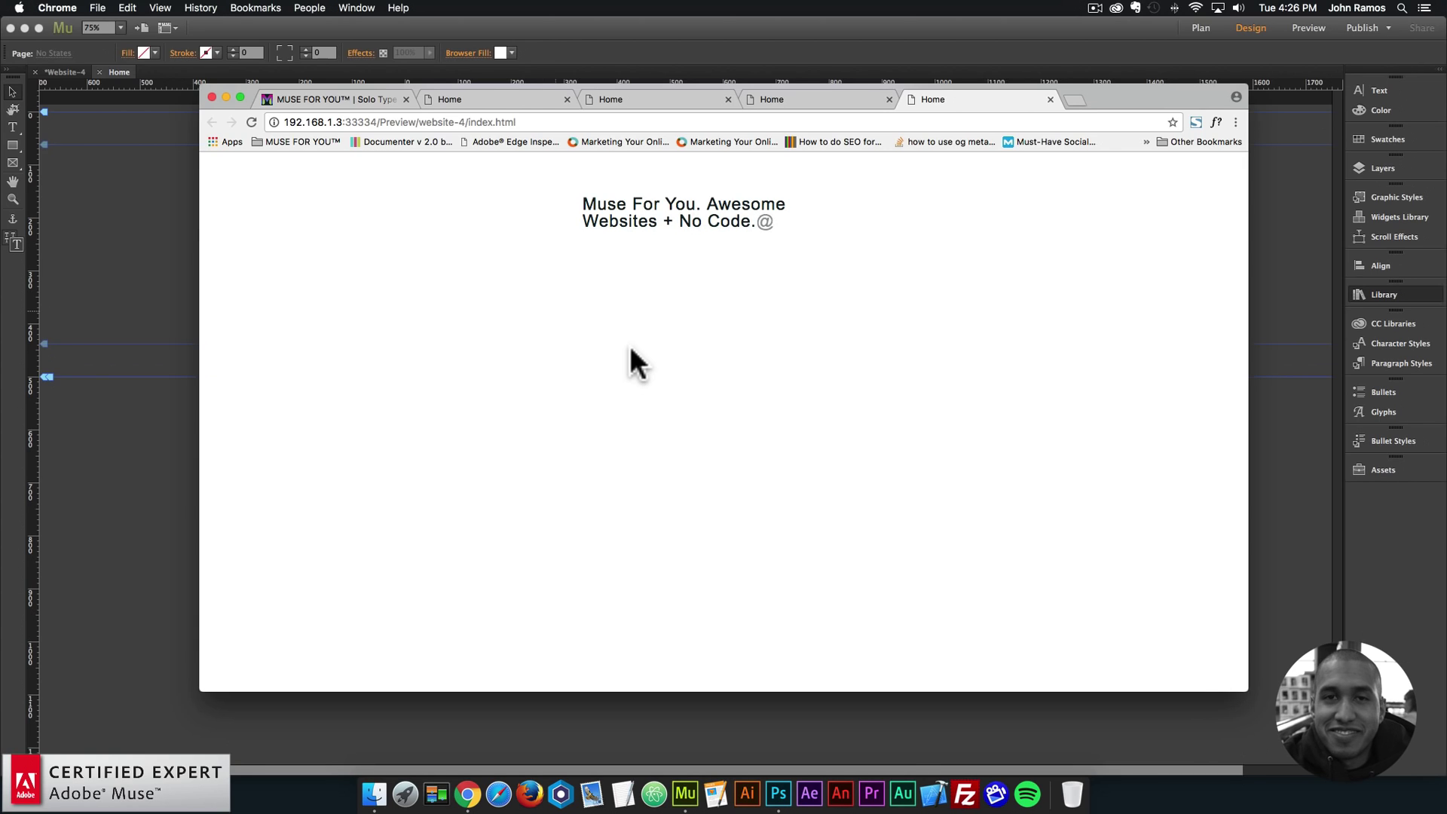
click(161, 269)
- In the Solo Type widget's text options, set the font size to 3 em and the letter spacing to 5 px
click(697, 177)
click(778, 142)
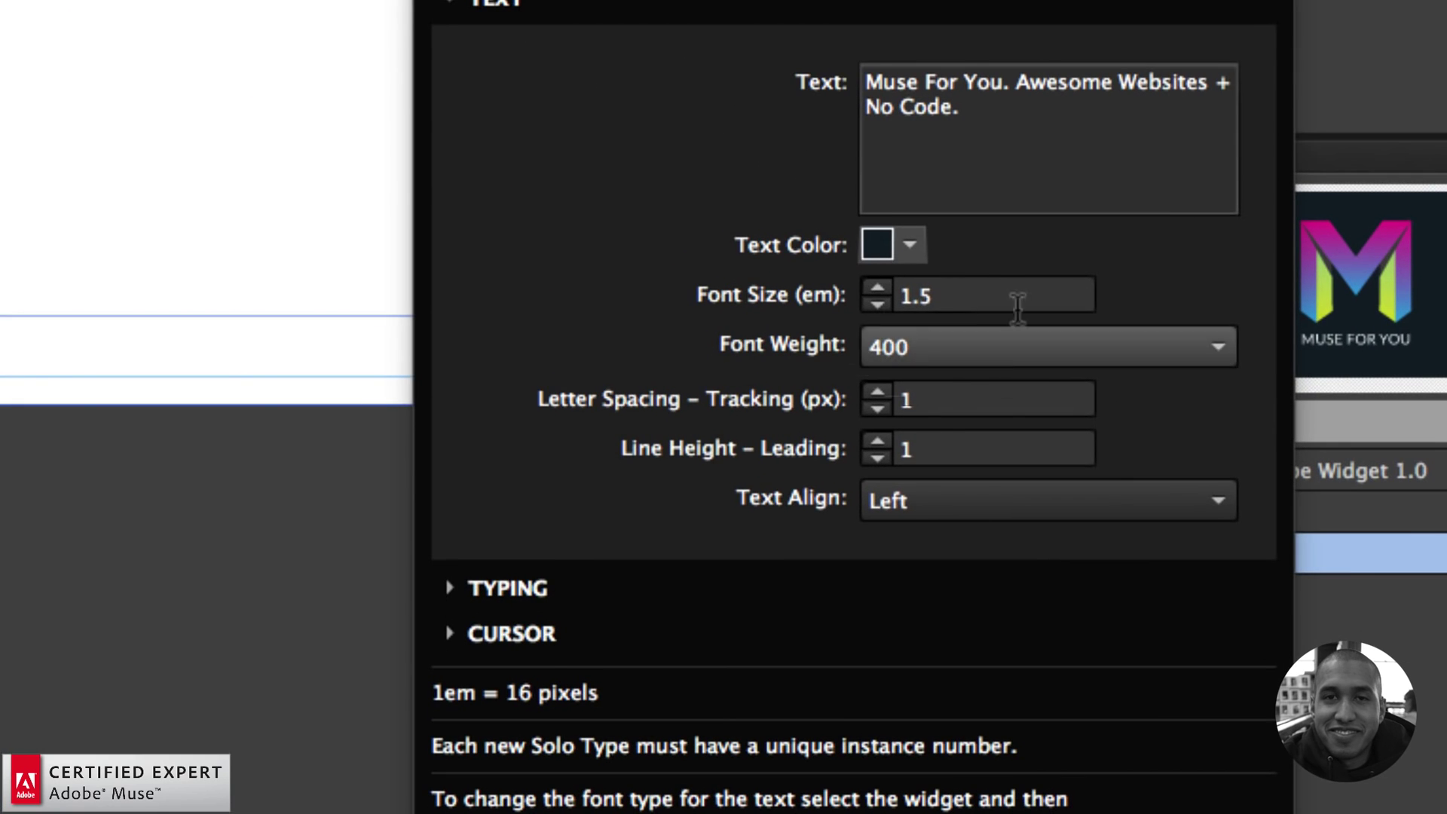
click(1017, 305)
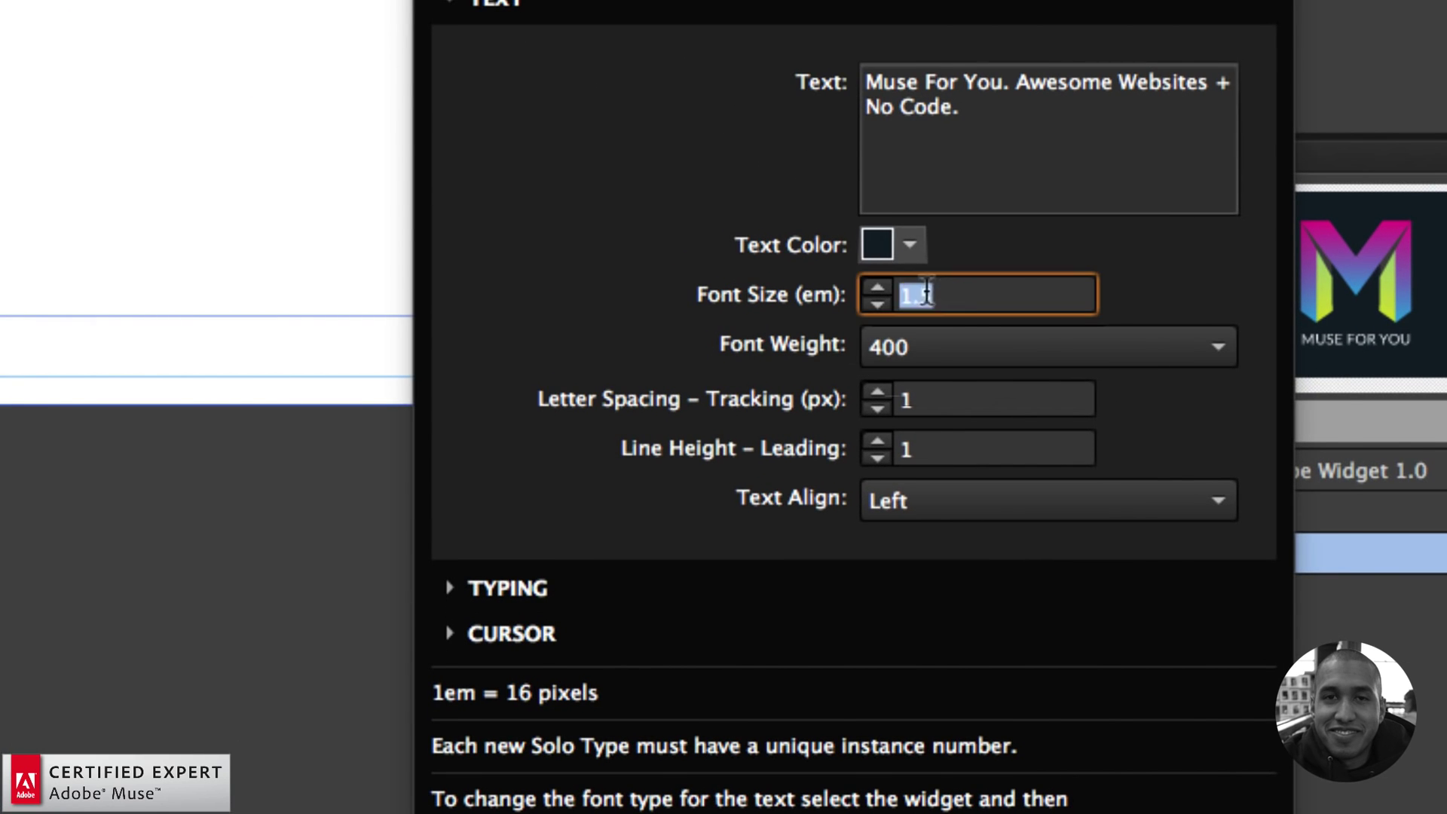
drag(942, 296, 829, 294)
text(3)
key(Return)
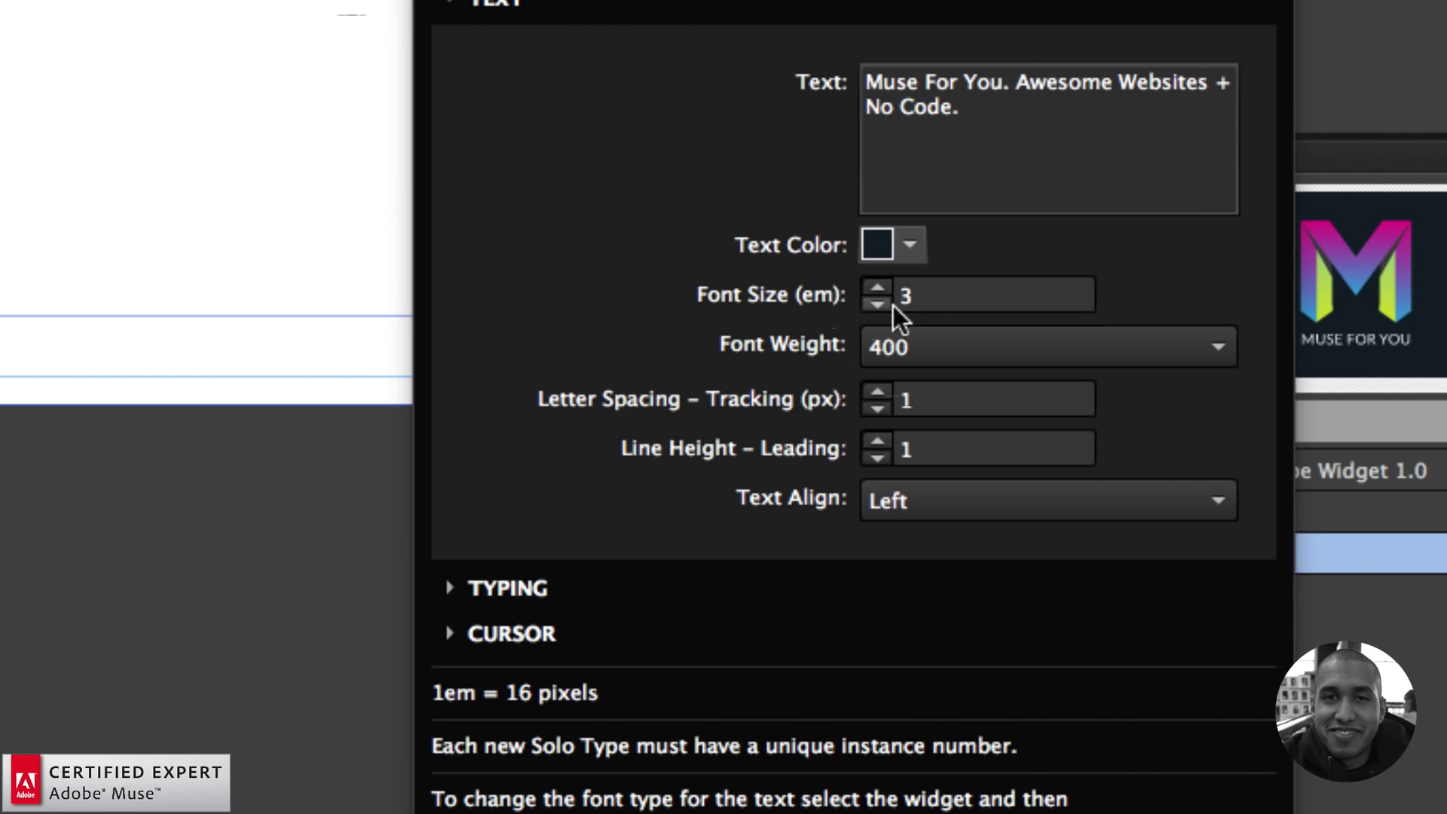
drag(925, 400, 879, 398)
text(5)
key(Return)
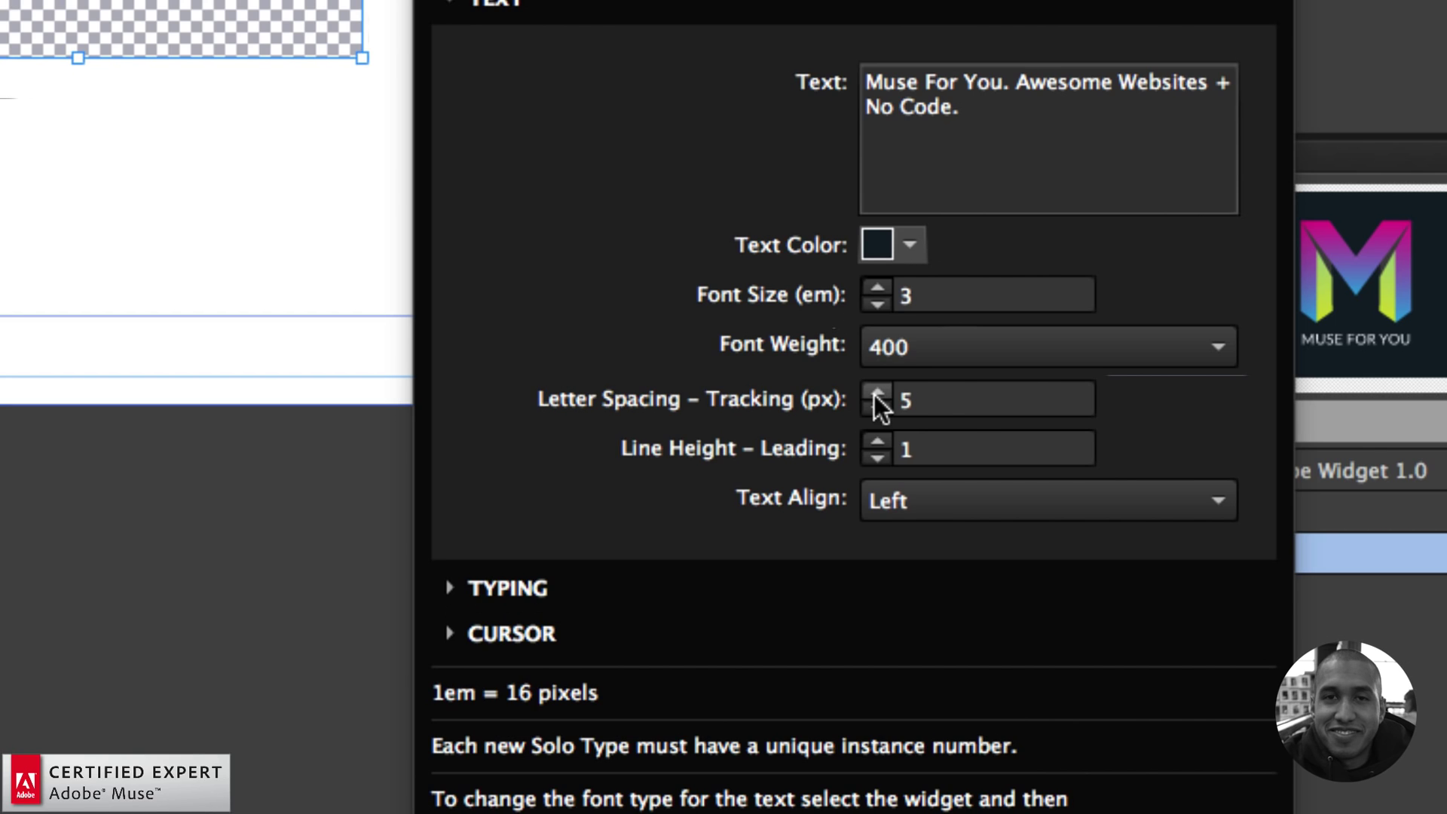
- Set the widget text's line height to 2 and close its options
double_click(921, 449)
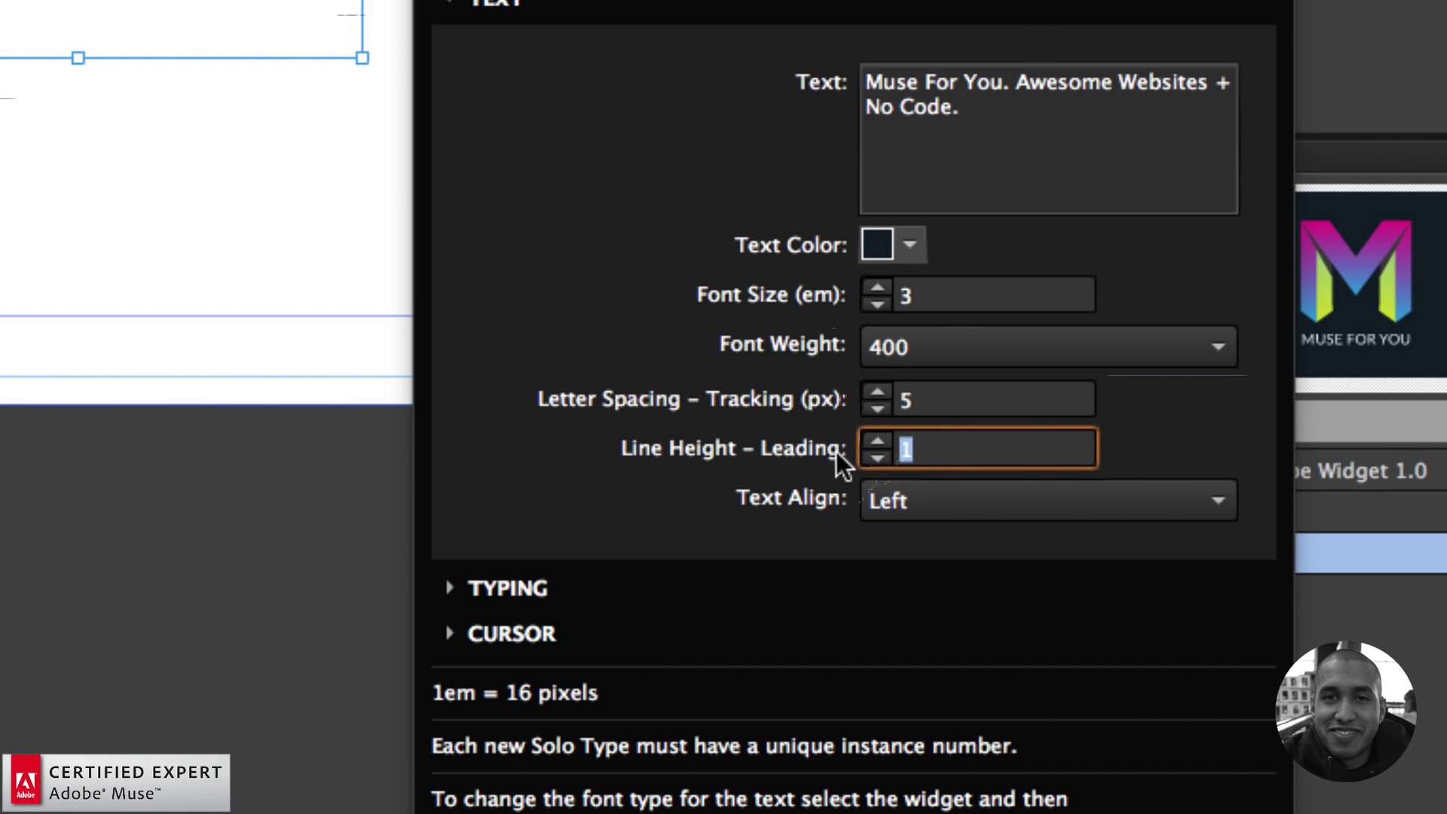
click(927, 448)
click(876, 442)
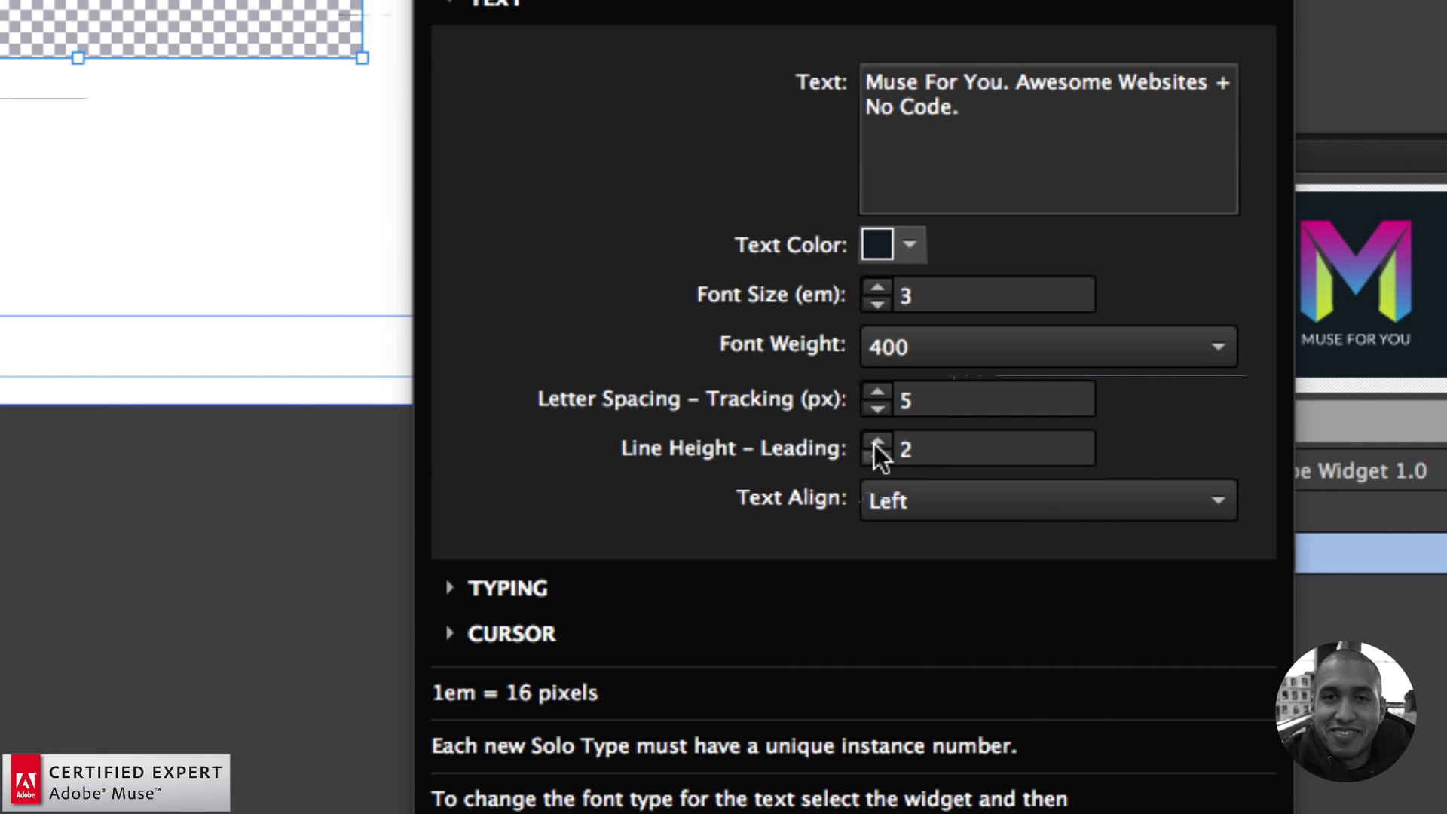
key(Escape)
click(646, 291)
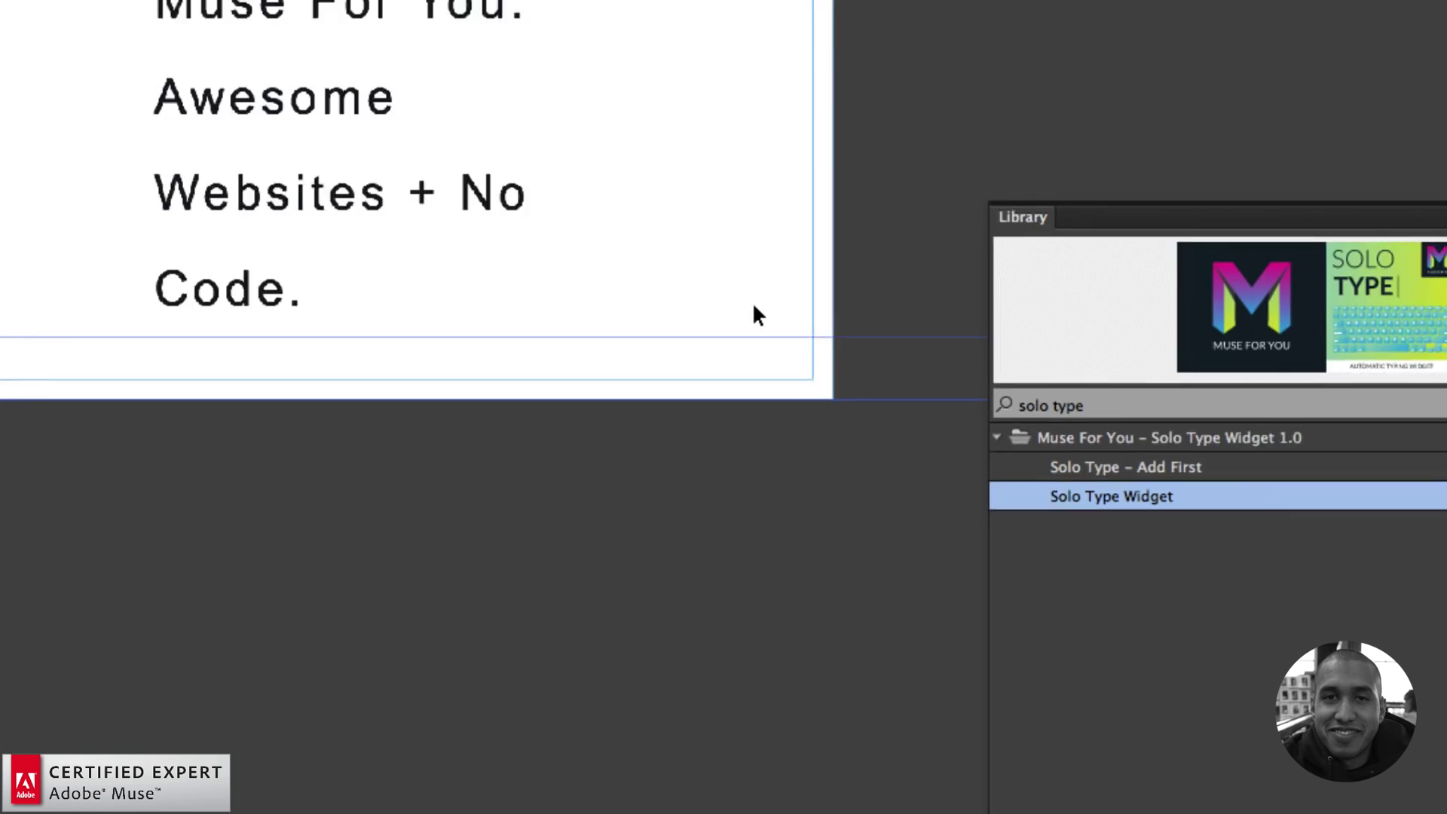
- Reopen the Solo Type widget's options, set the text's line height to 1, and close the options
click(472, 151)
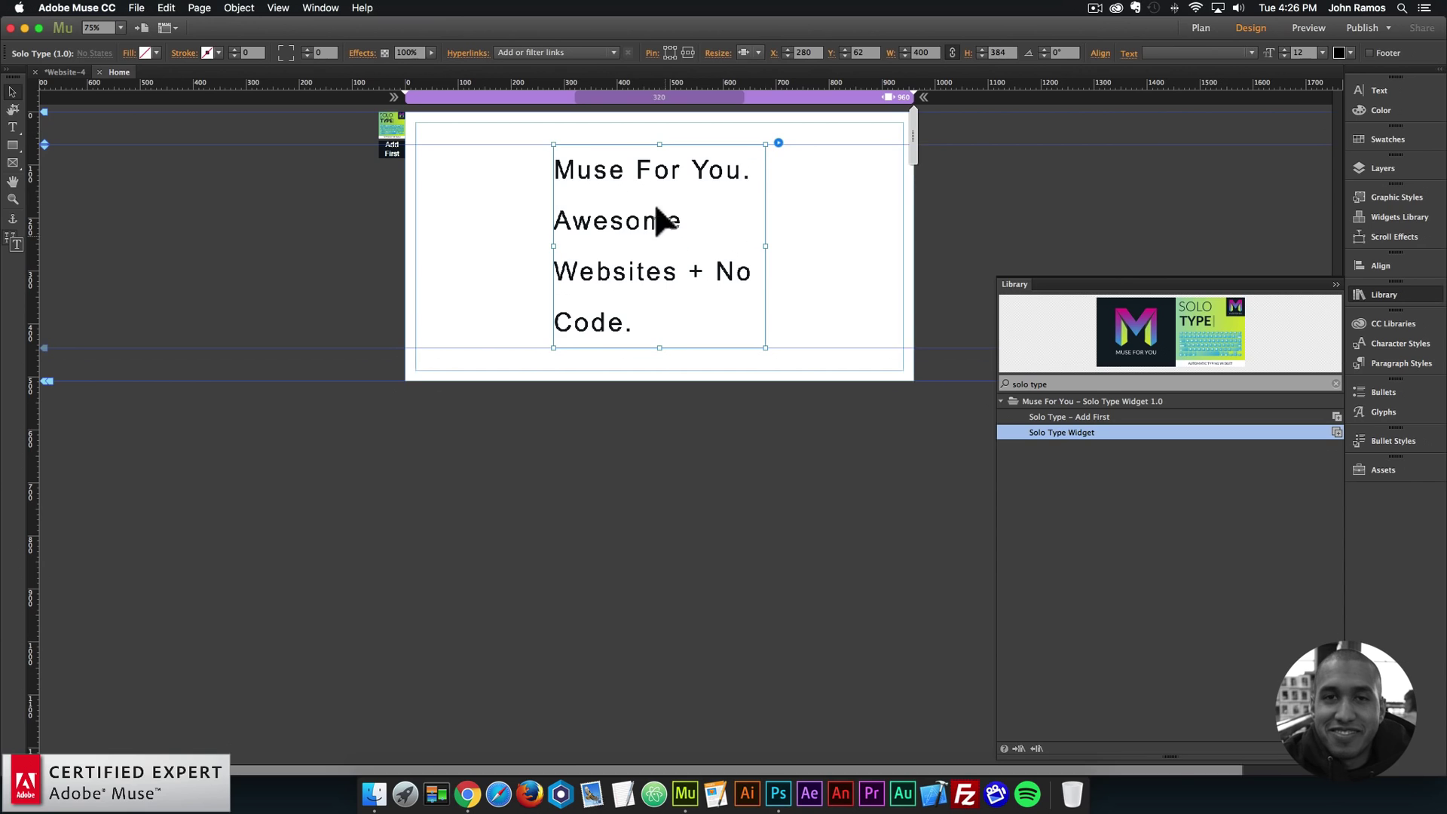
click(778, 142)
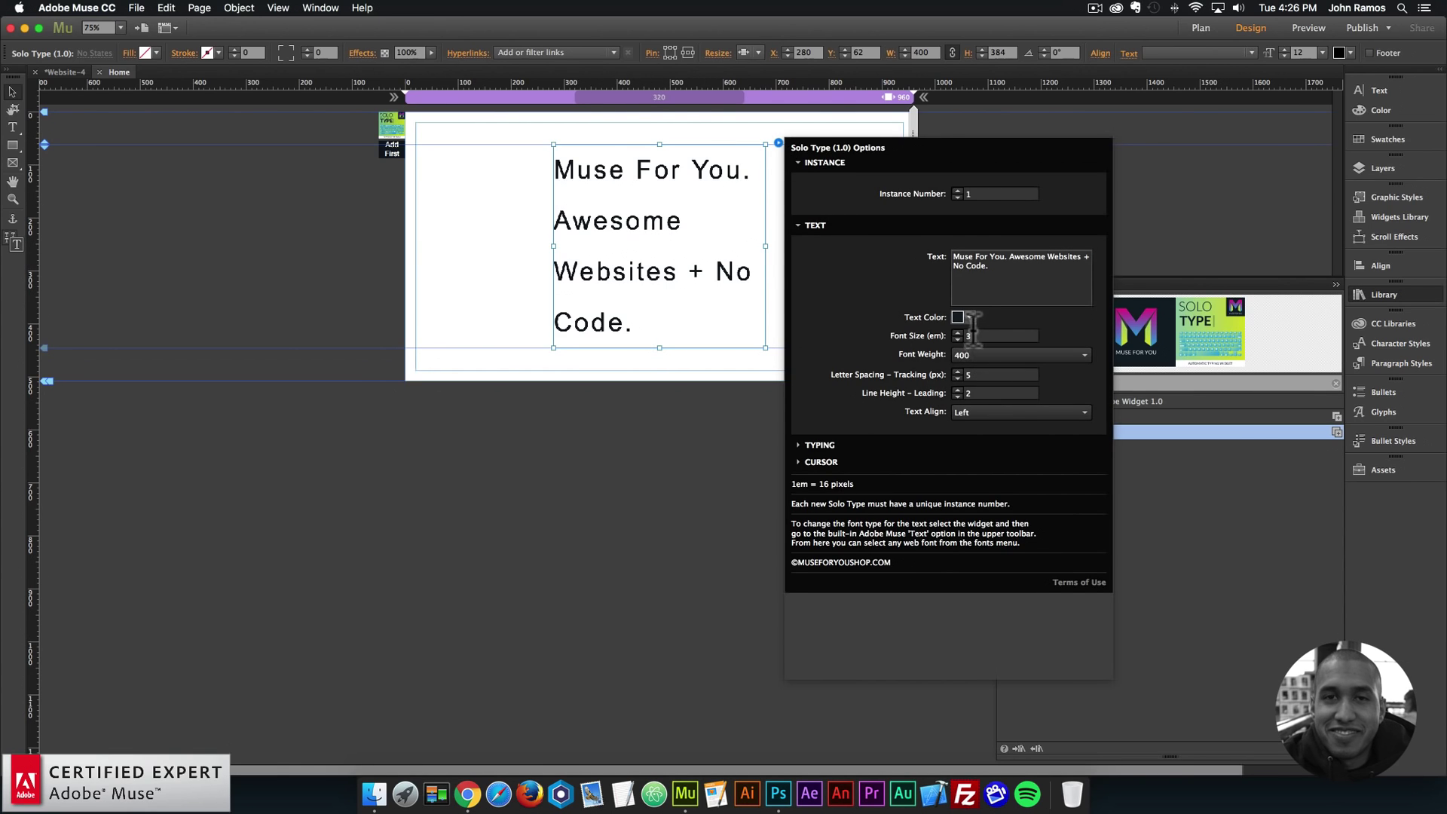
double_click(976, 392)
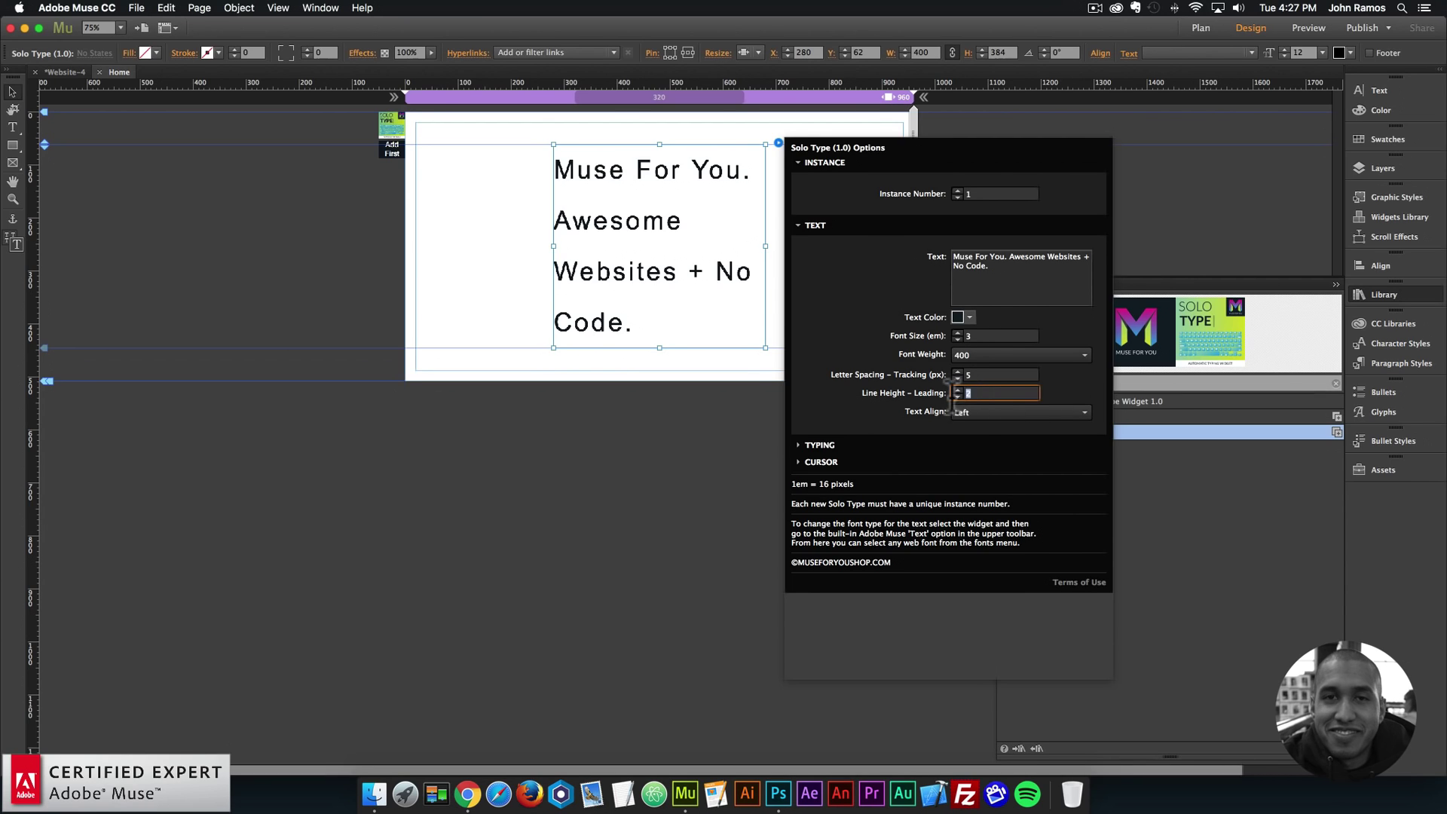
key(Return)
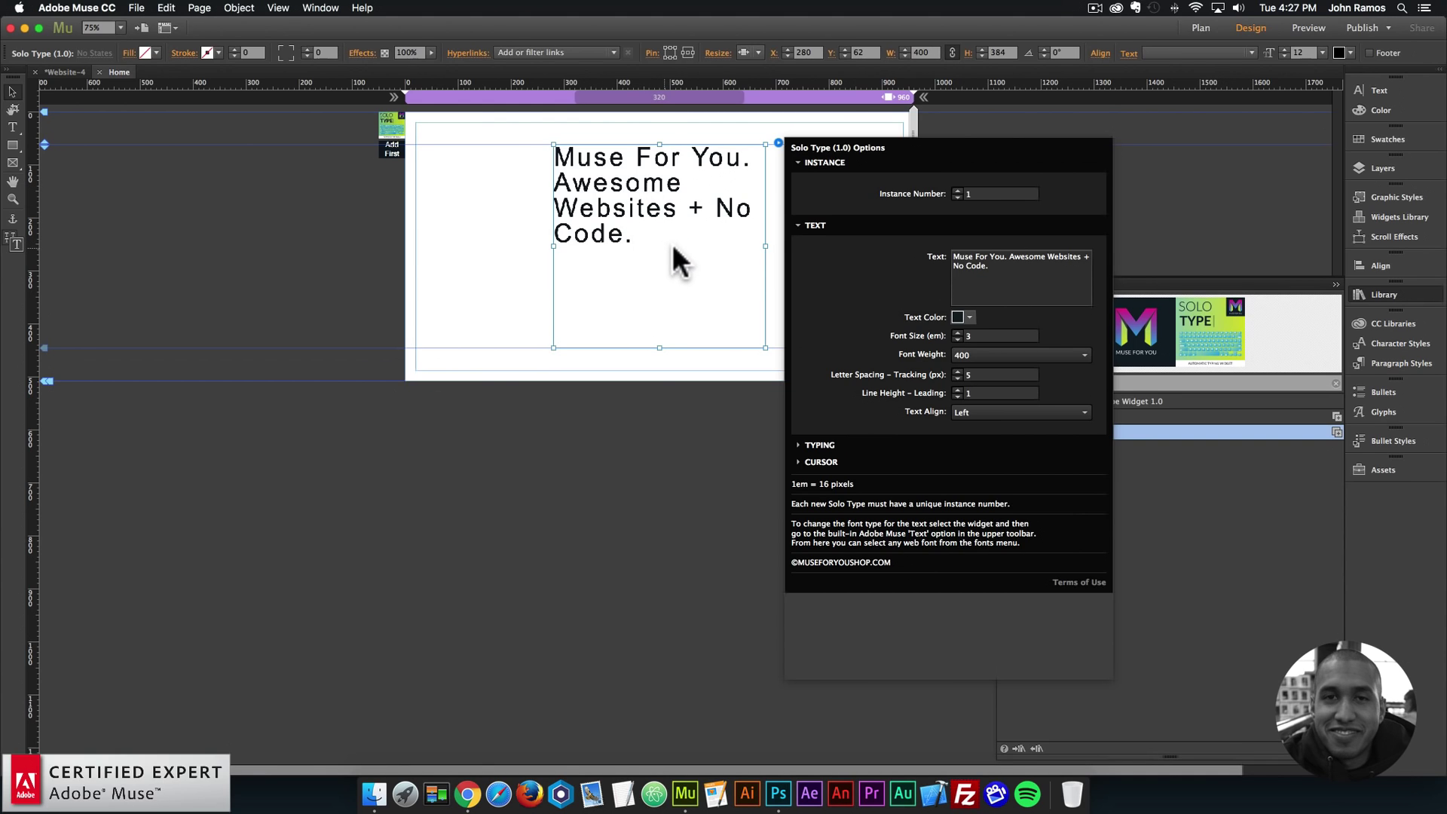
click(452, 239)
- Preview the page in the browser to check the larger, wider-spaced typing text, and return to the Muse design
click(136, 7)
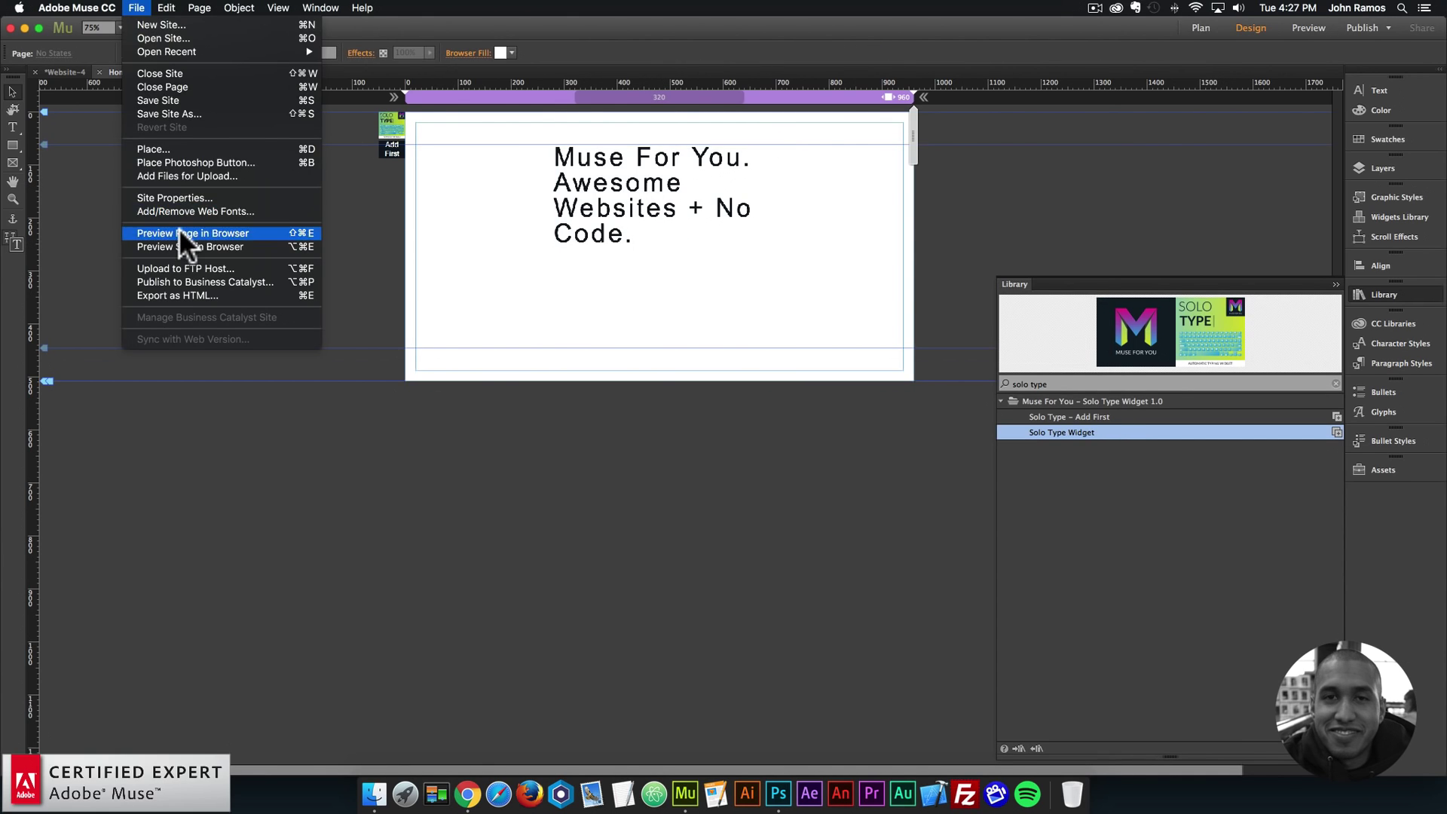
click(179, 229)
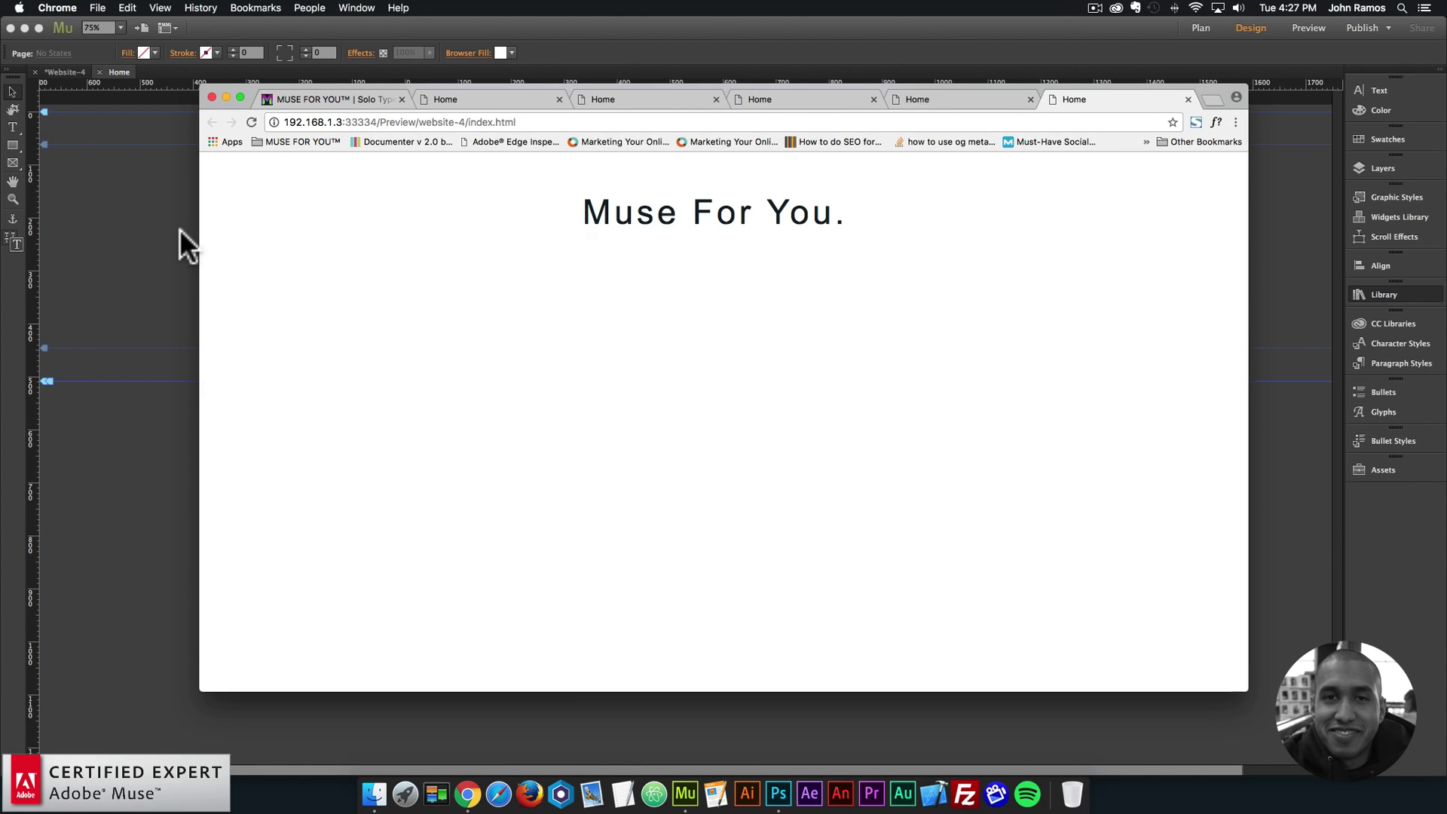
click(151, 250)
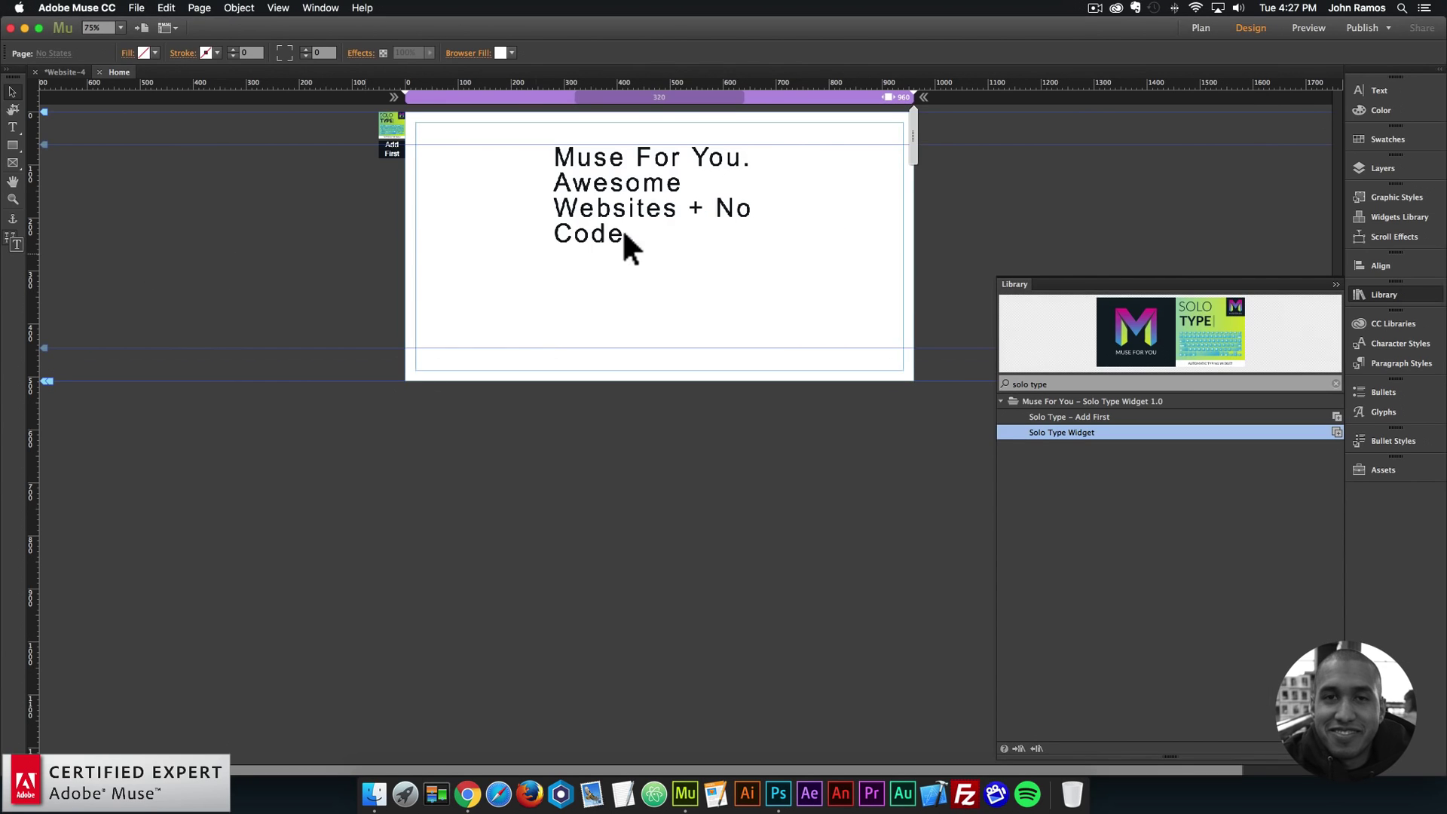
- Widen the Solo Type widget to 433 px and insert a <br/> line break after "Muse For You." in its text
click(676, 226)
drag(766, 245, 784, 245)
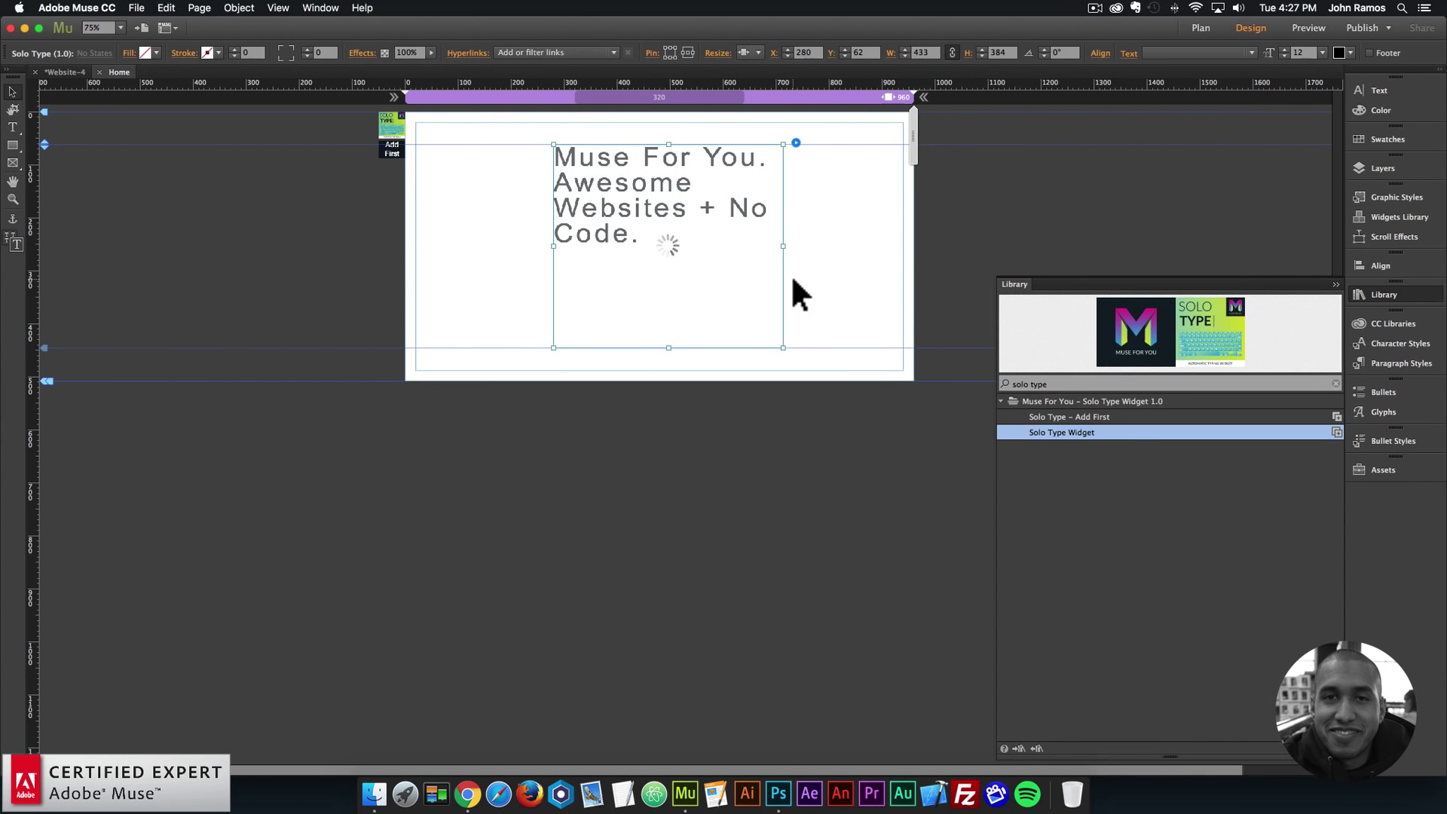
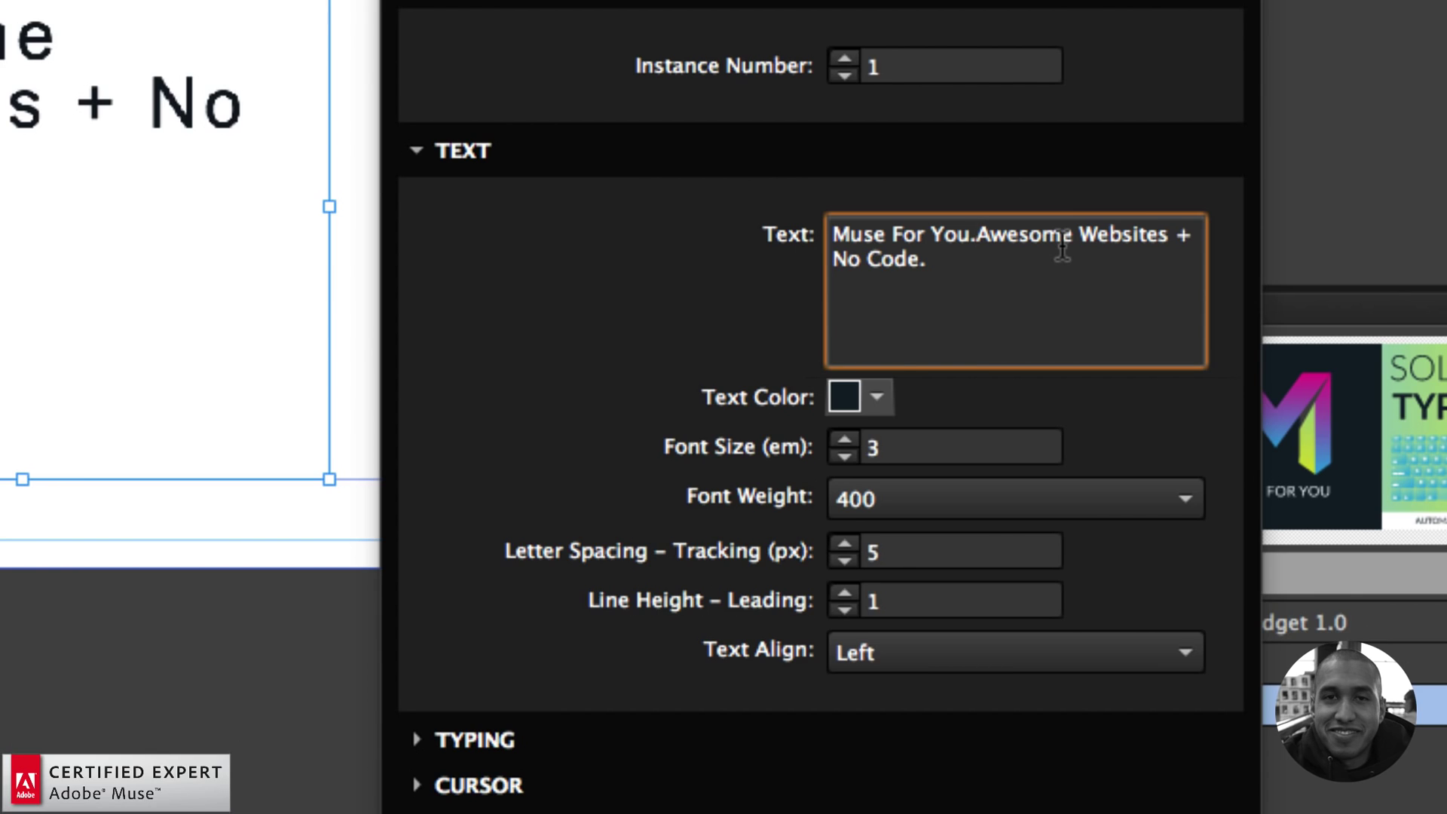
text(<)
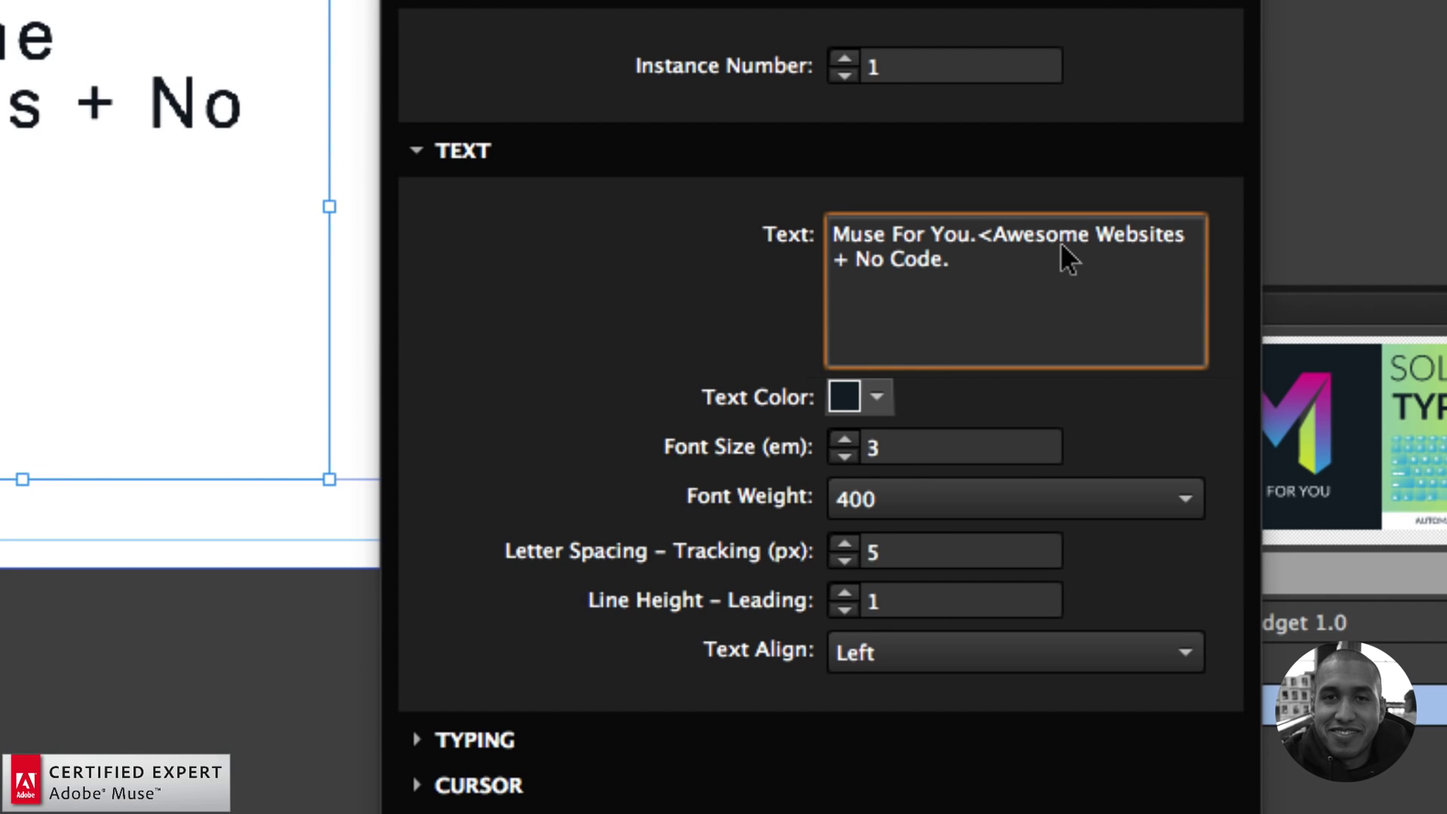
text(br)
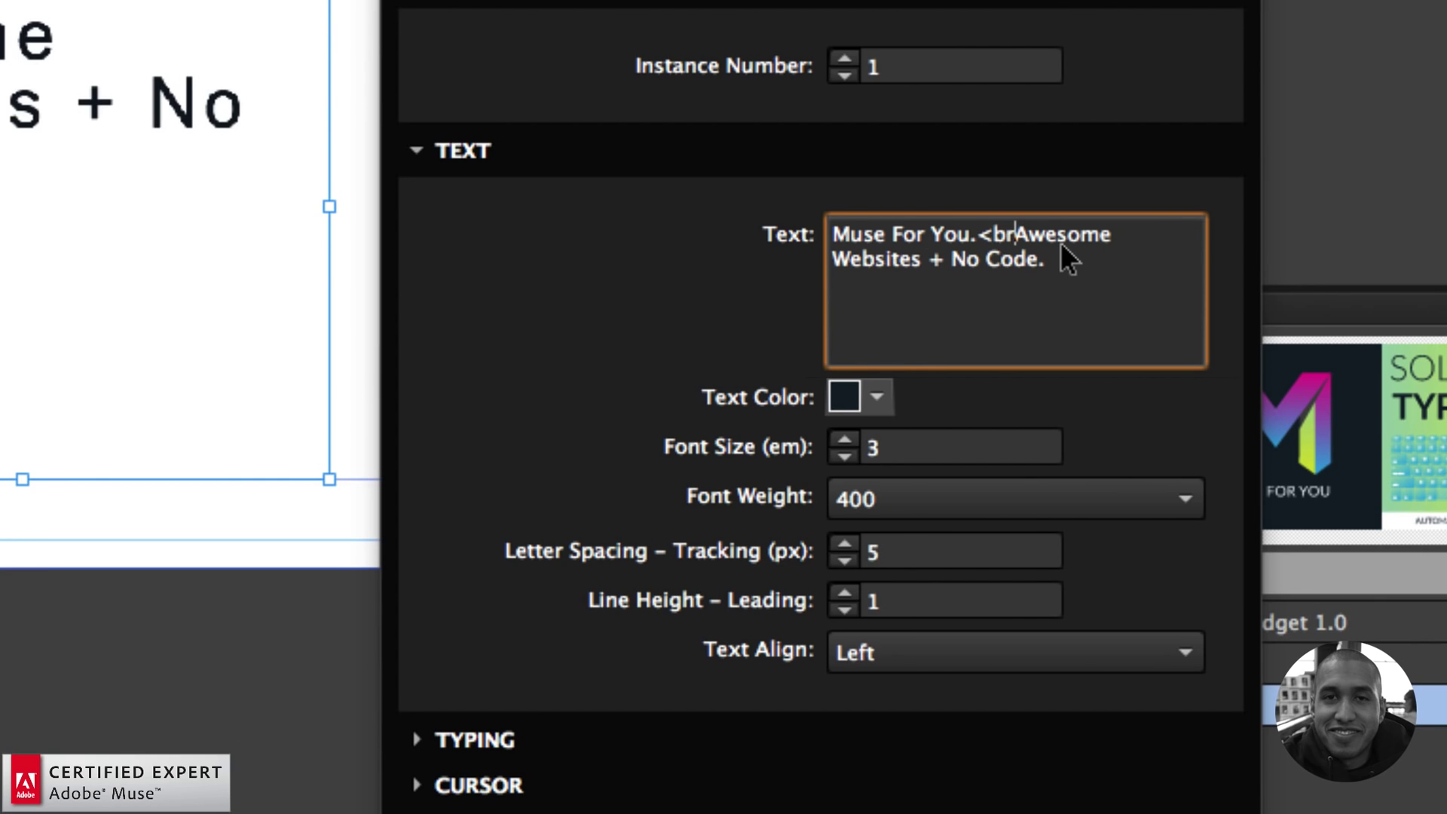
text(/)
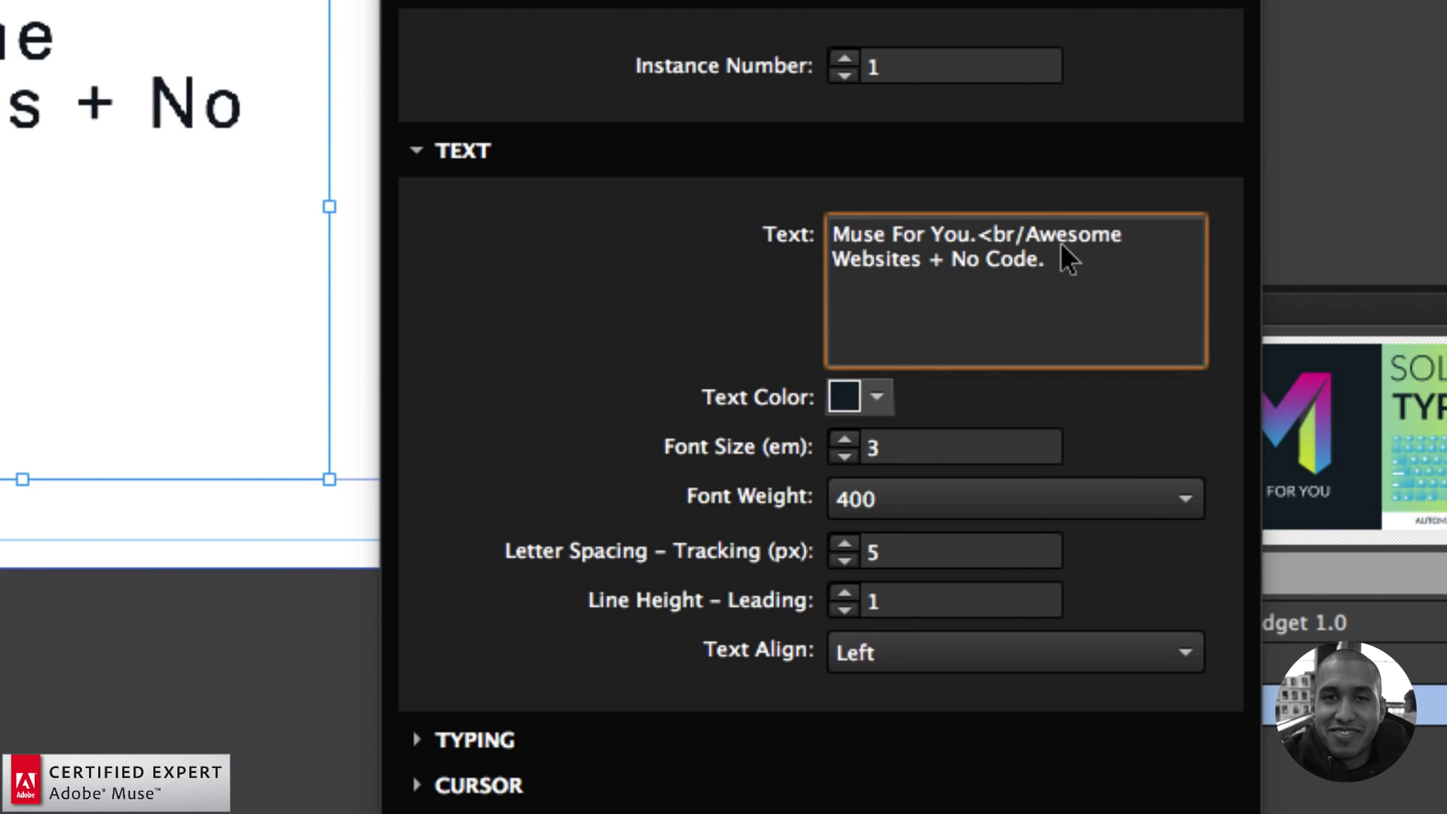
text(>)
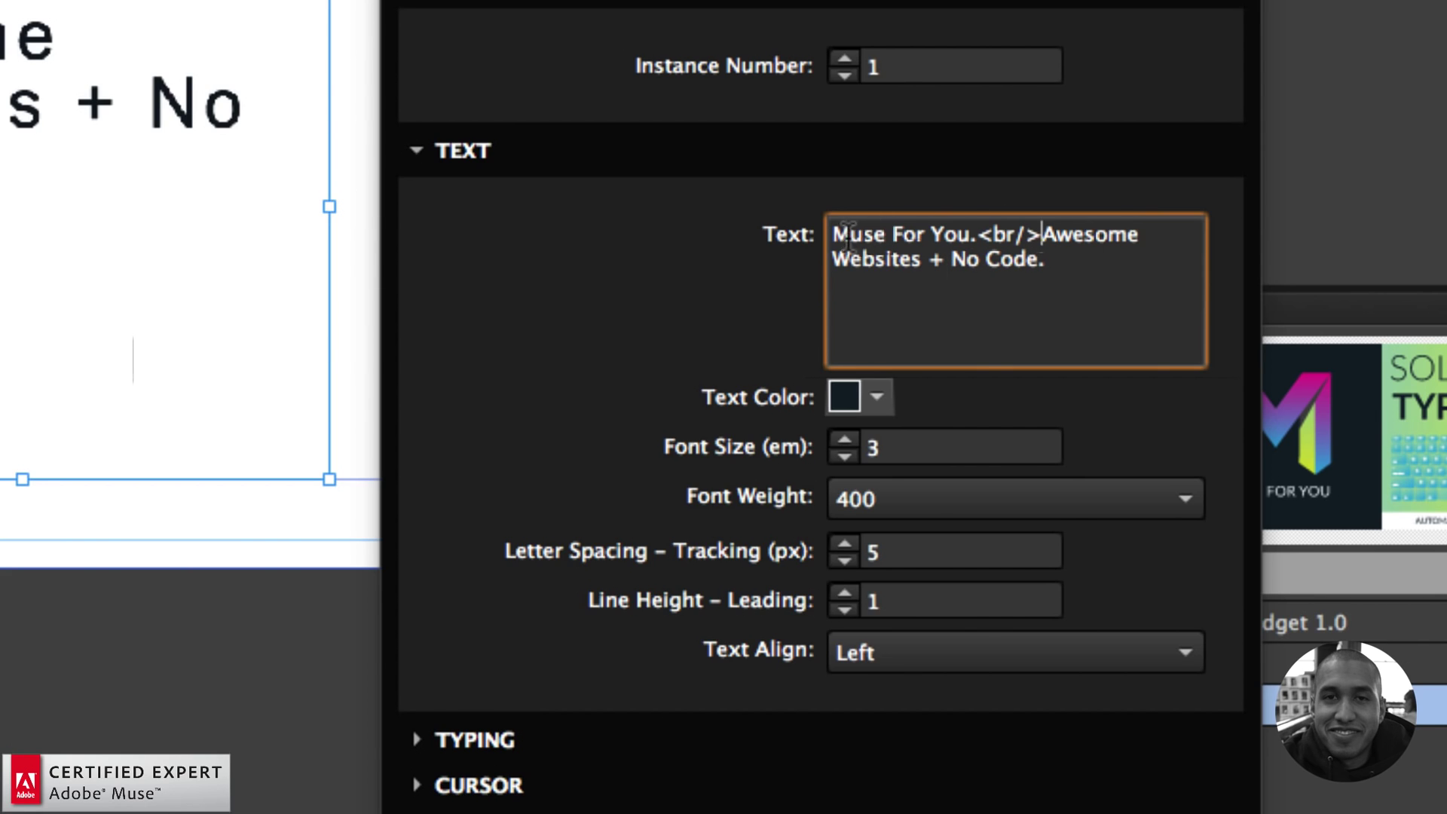
- Replace the space after "Websites" in the widget's text with a <br/> line break and apply the text
click(929, 260)
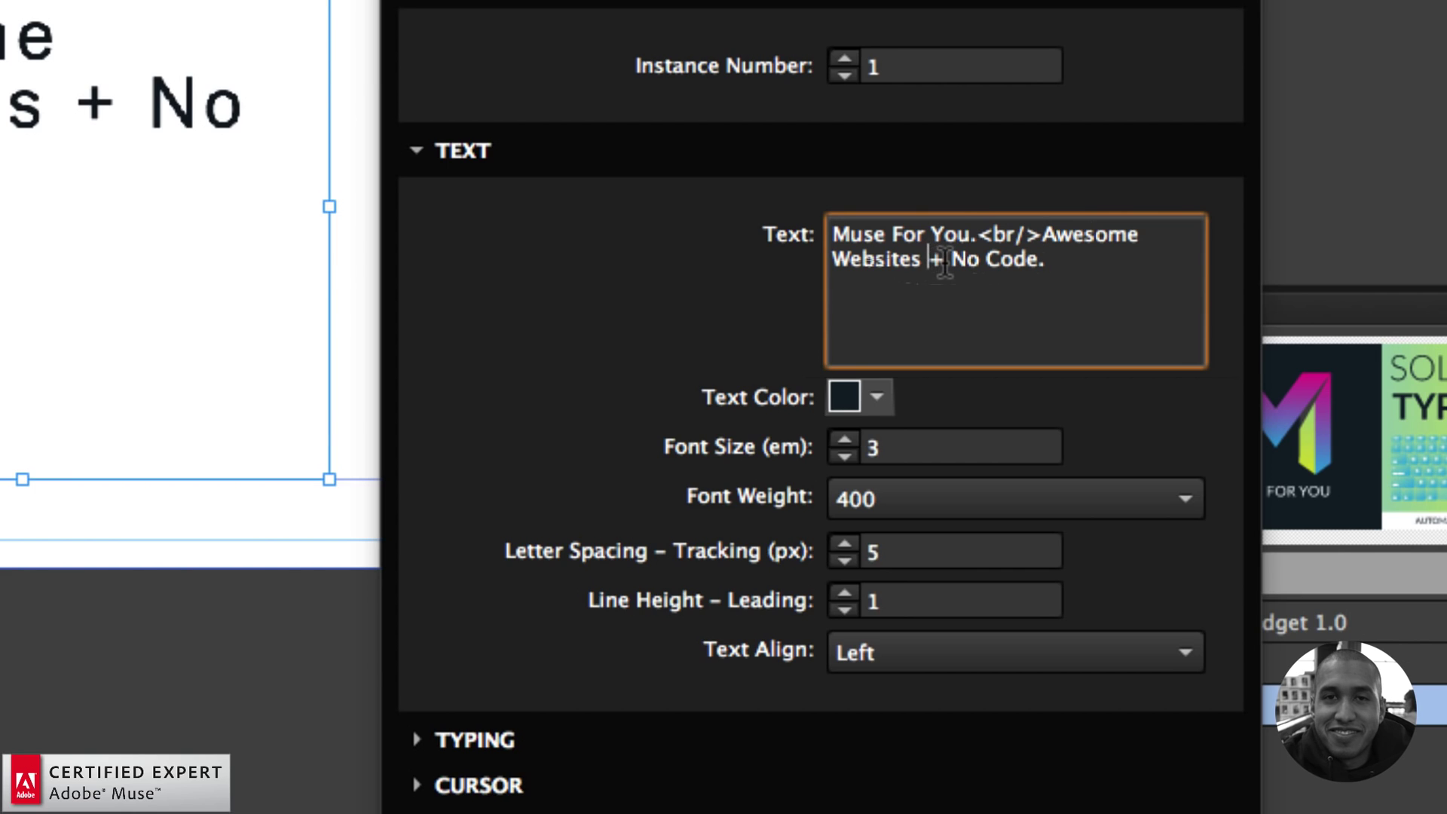
key(BackSpace)
text(<br)
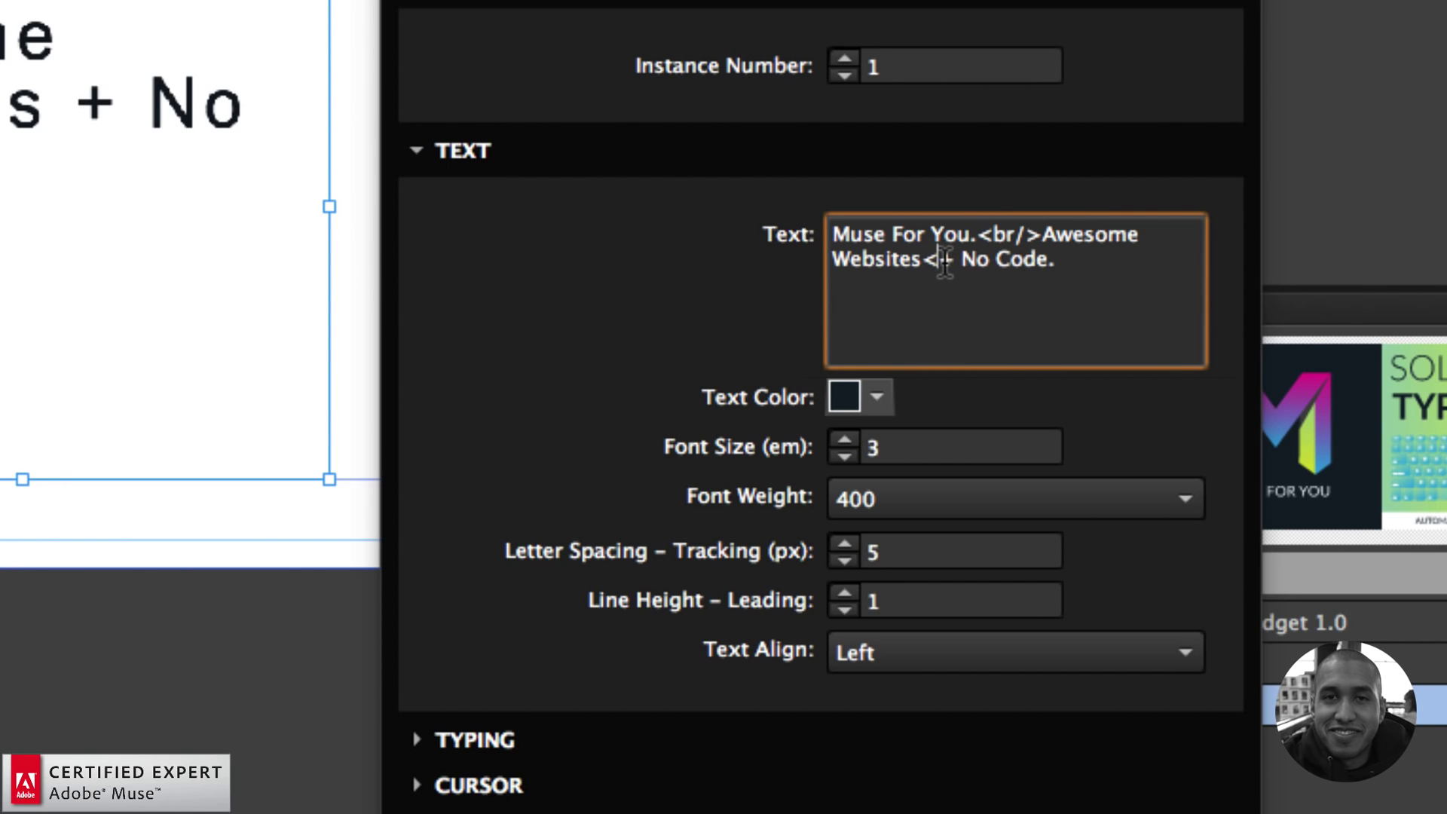
text(/>)
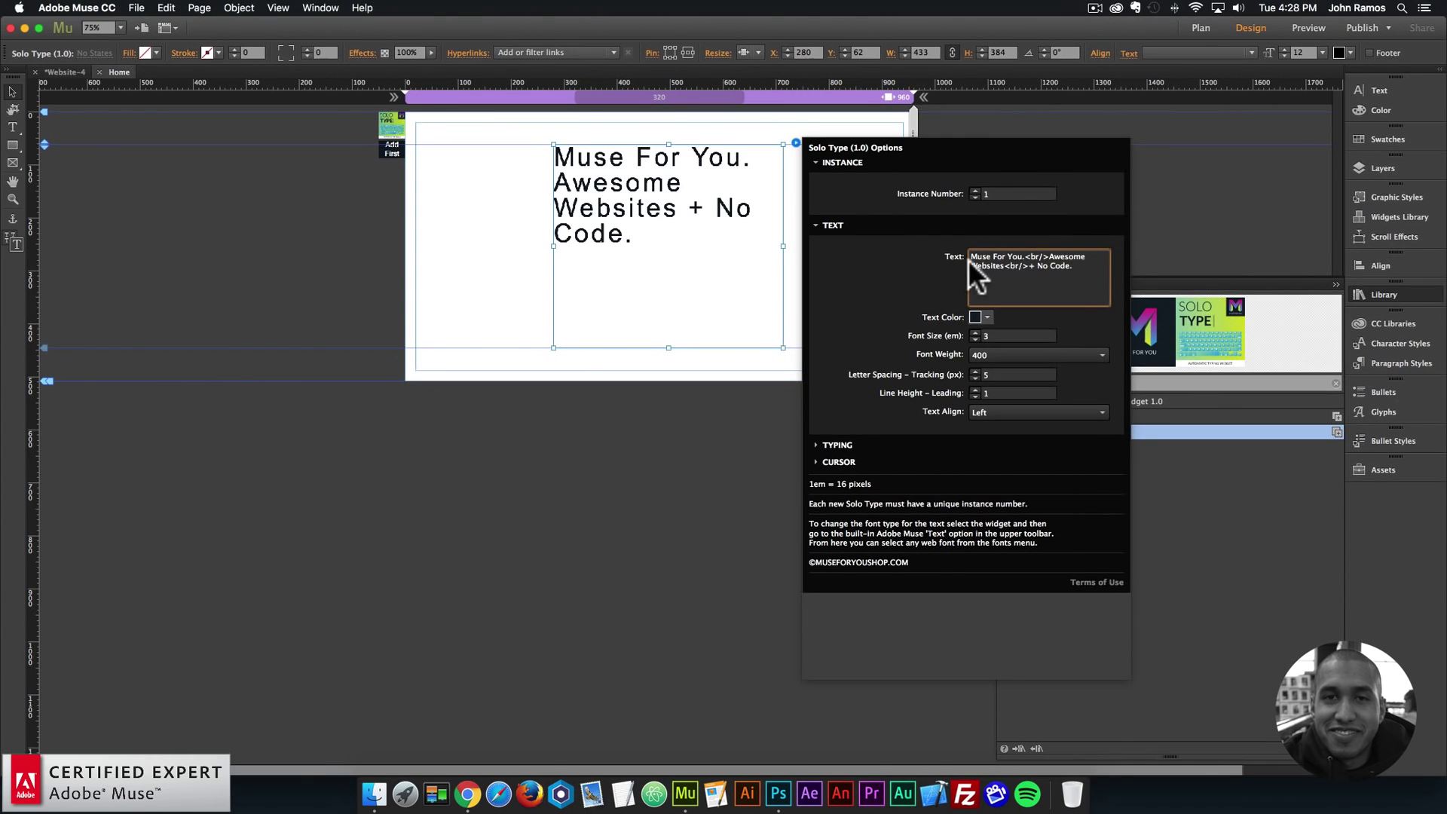
click(909, 263)
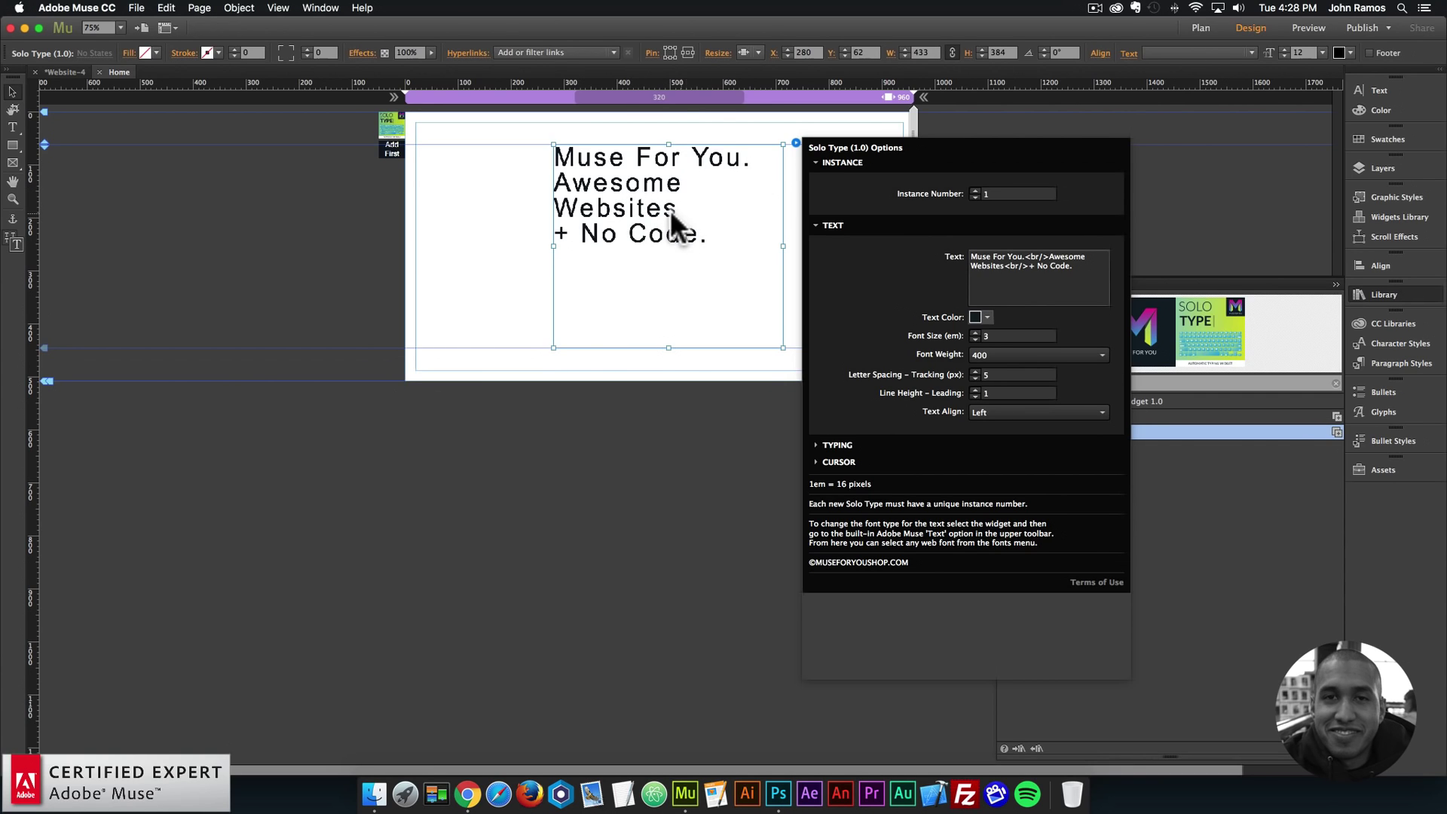
- Close the widget's options, widen the widget to about 603 px, and centre it horizontally on the page
click(781, 242)
drag(787, 240, 873, 246)
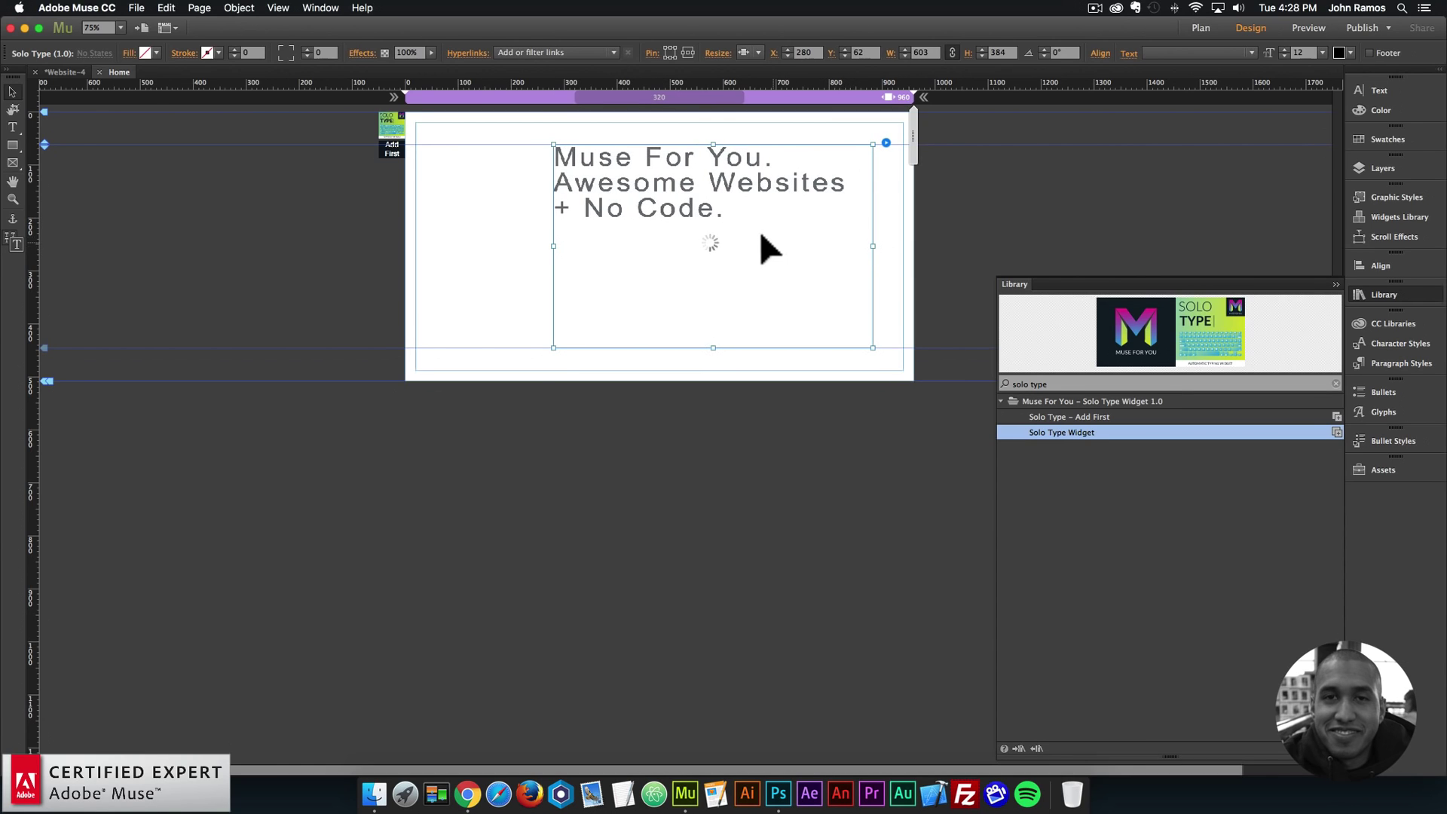
drag(701, 220, 671, 218)
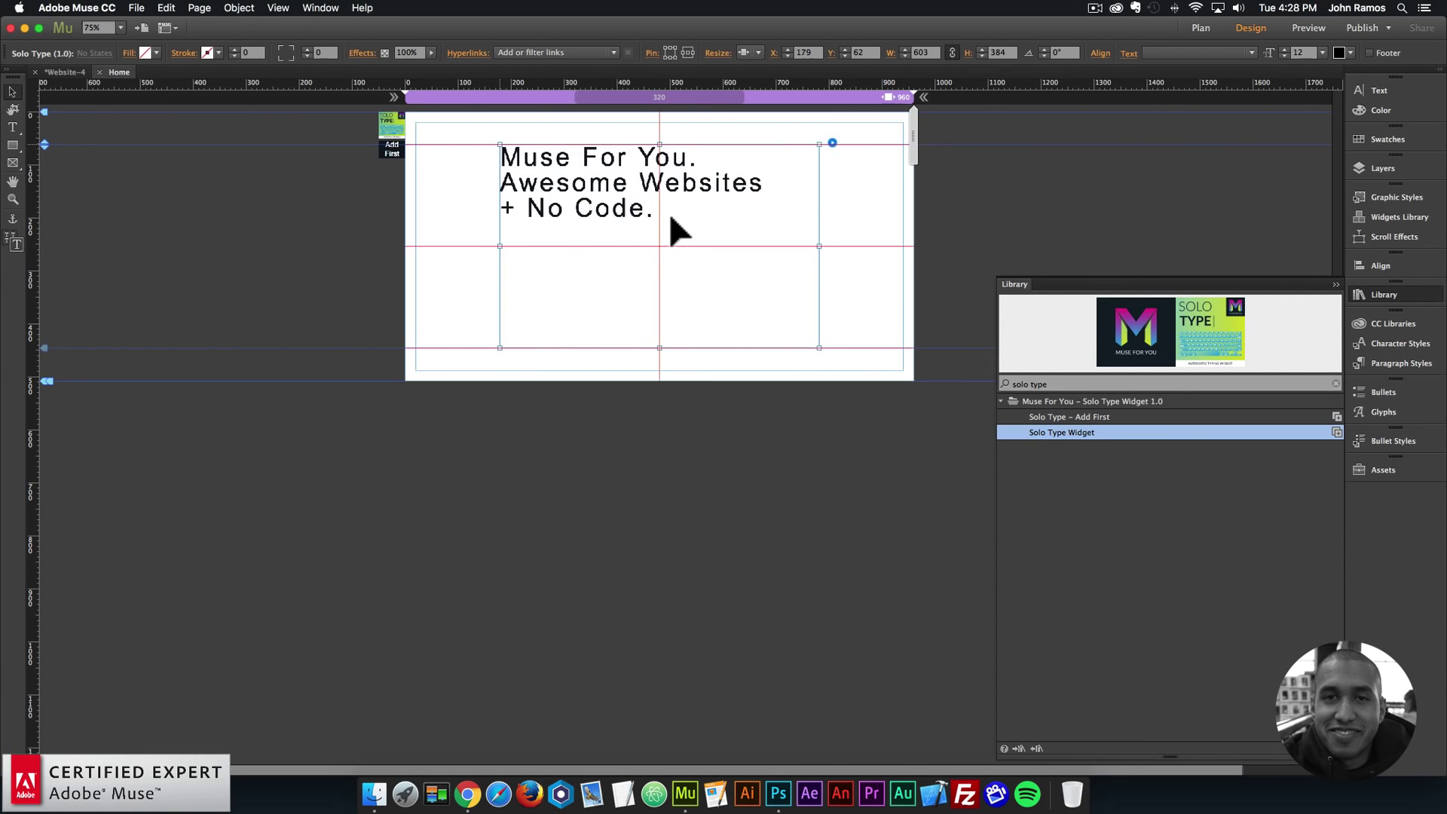
click(419, 205)
- Preview the page in the browser, reload it to replay the typing with line breaks, and return to the Muse design
click(137, 8)
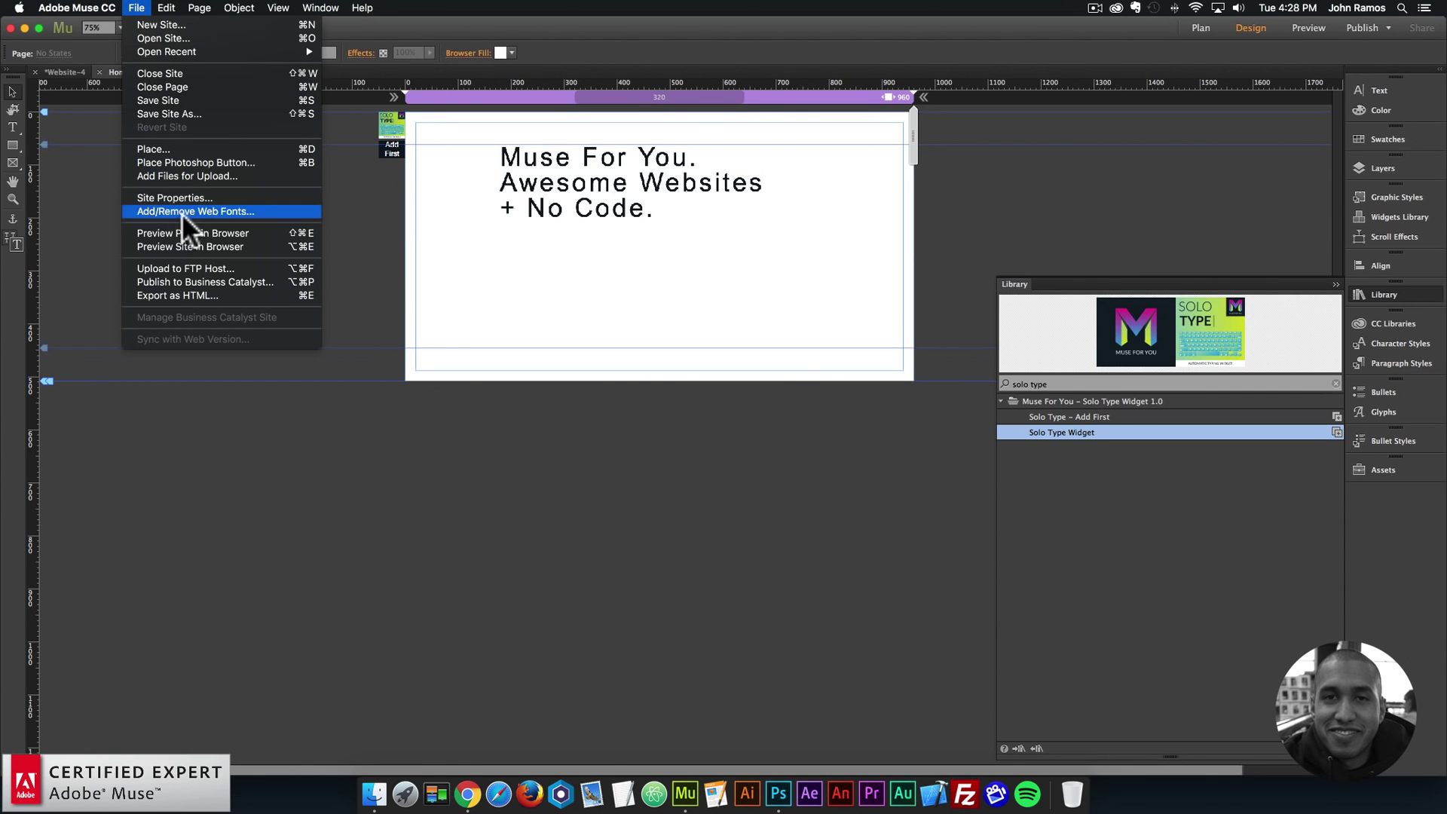
click(197, 231)
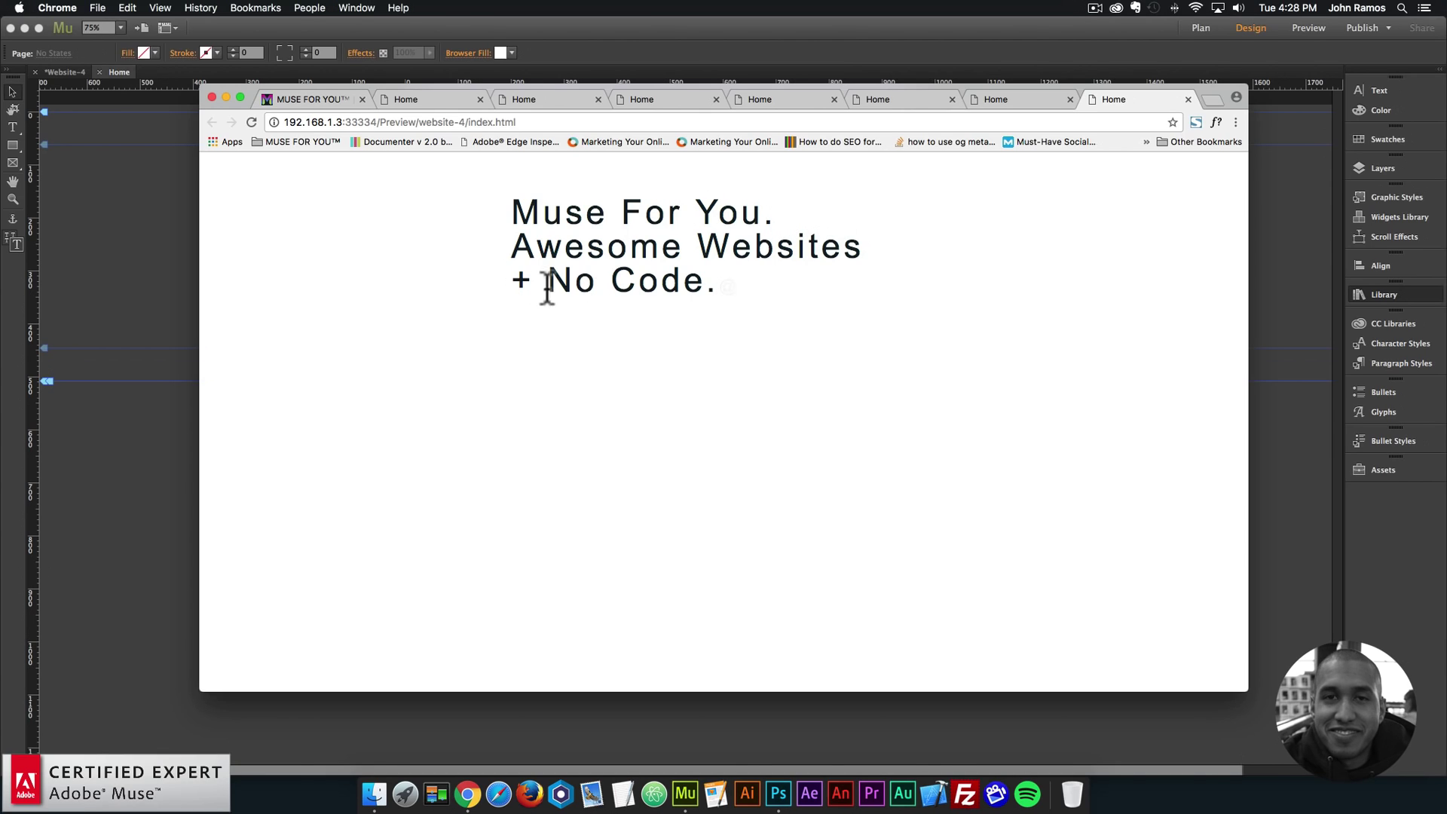
click(251, 122)
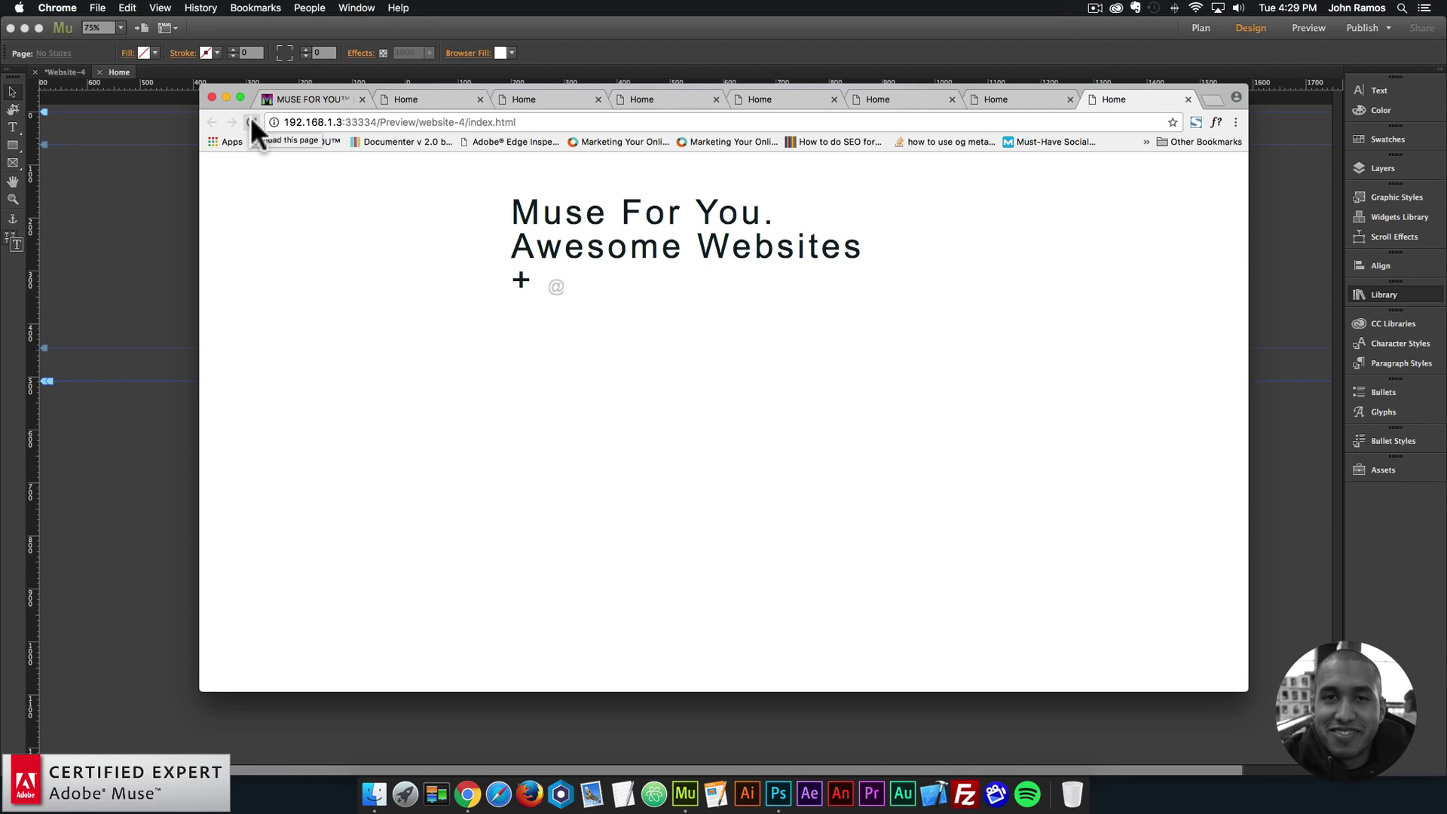
click(130, 204)
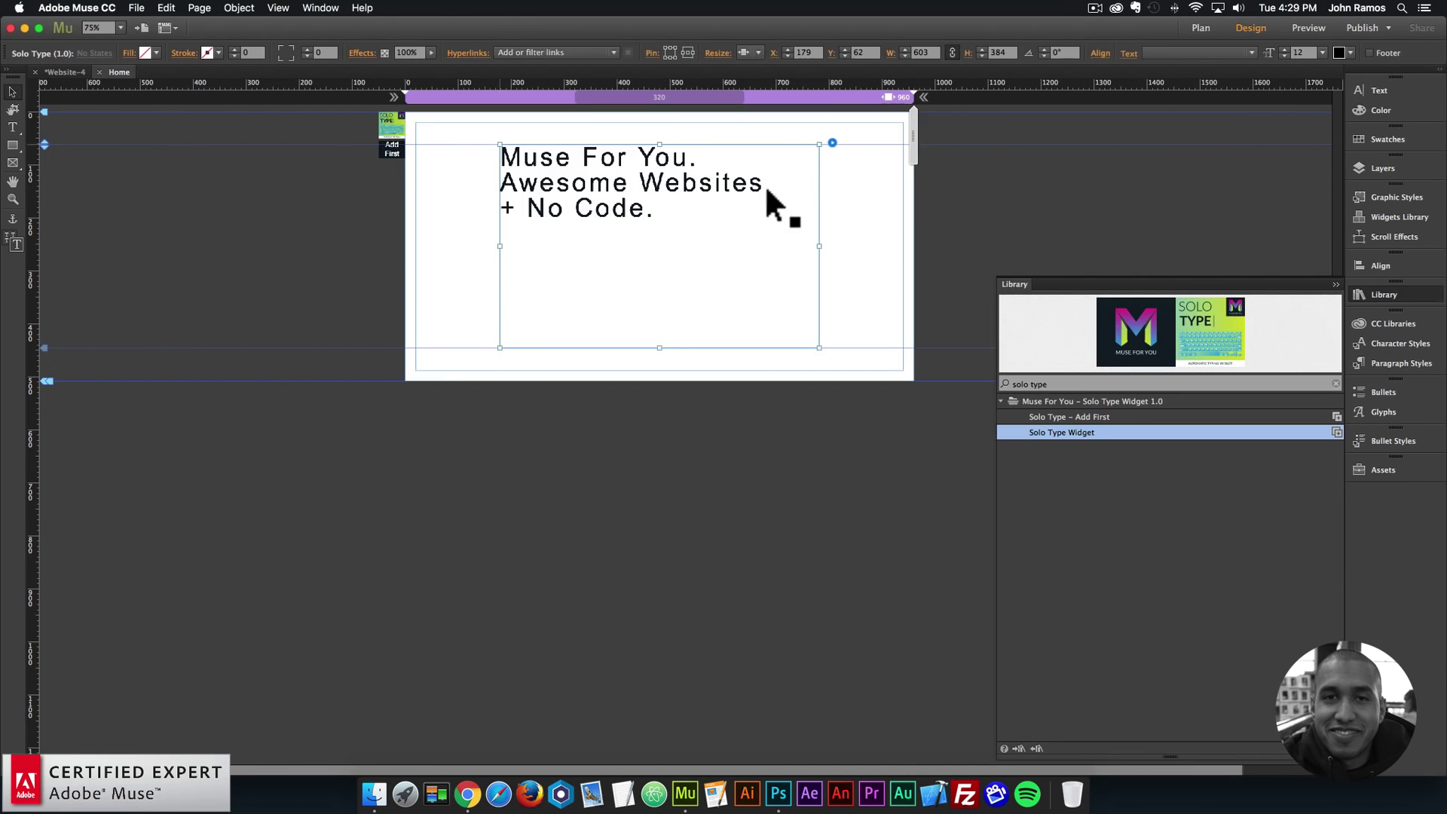
- Remove both <br/> tags from the widget's text so it reads "Muse For You. Awesome Websites + No Code."
click(833, 142)
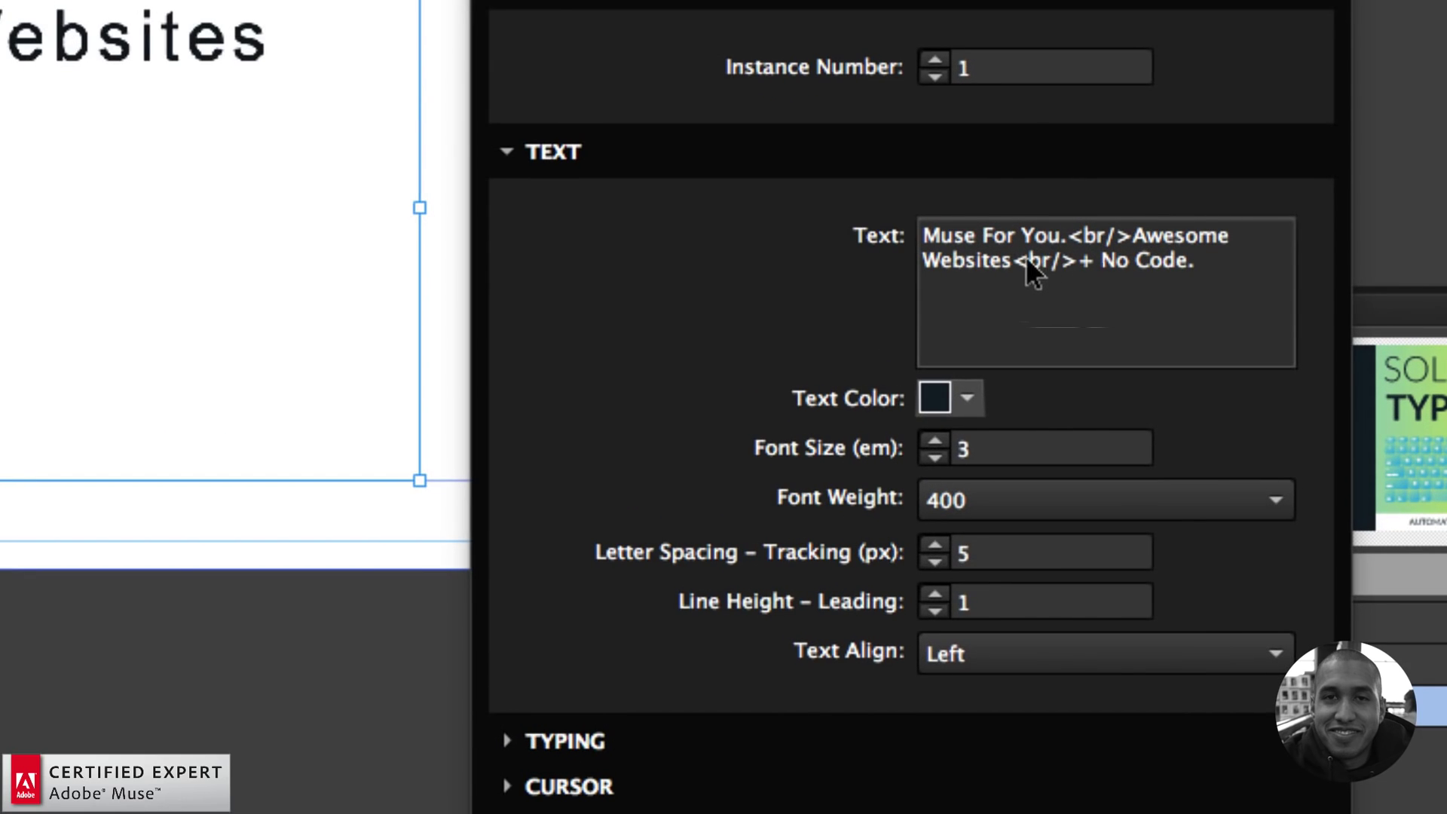
click(1067, 263)
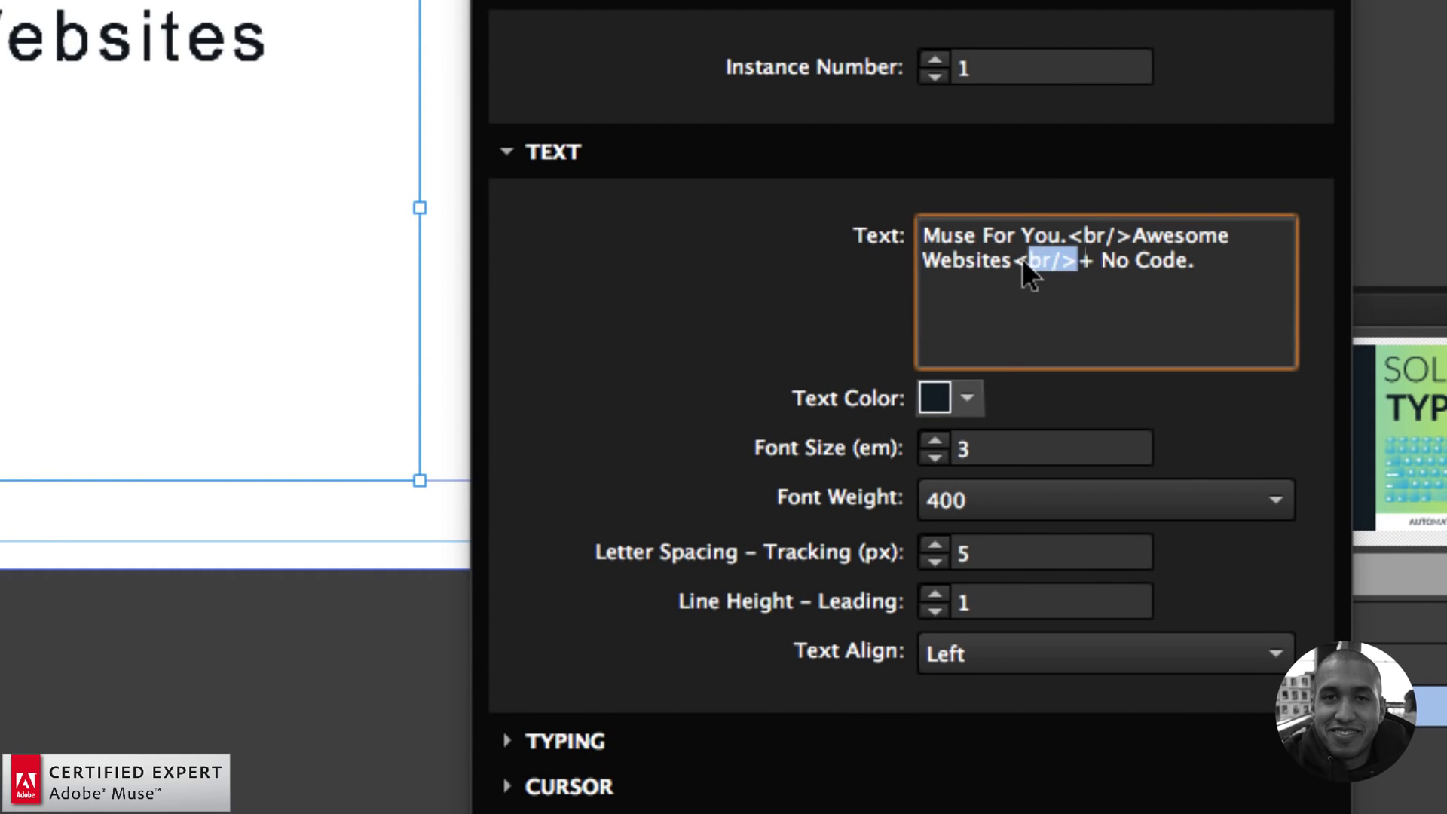
key(BackSpace)
key(BackSpace)
drag(1131, 237, 1070, 238)
key(BackSpace)
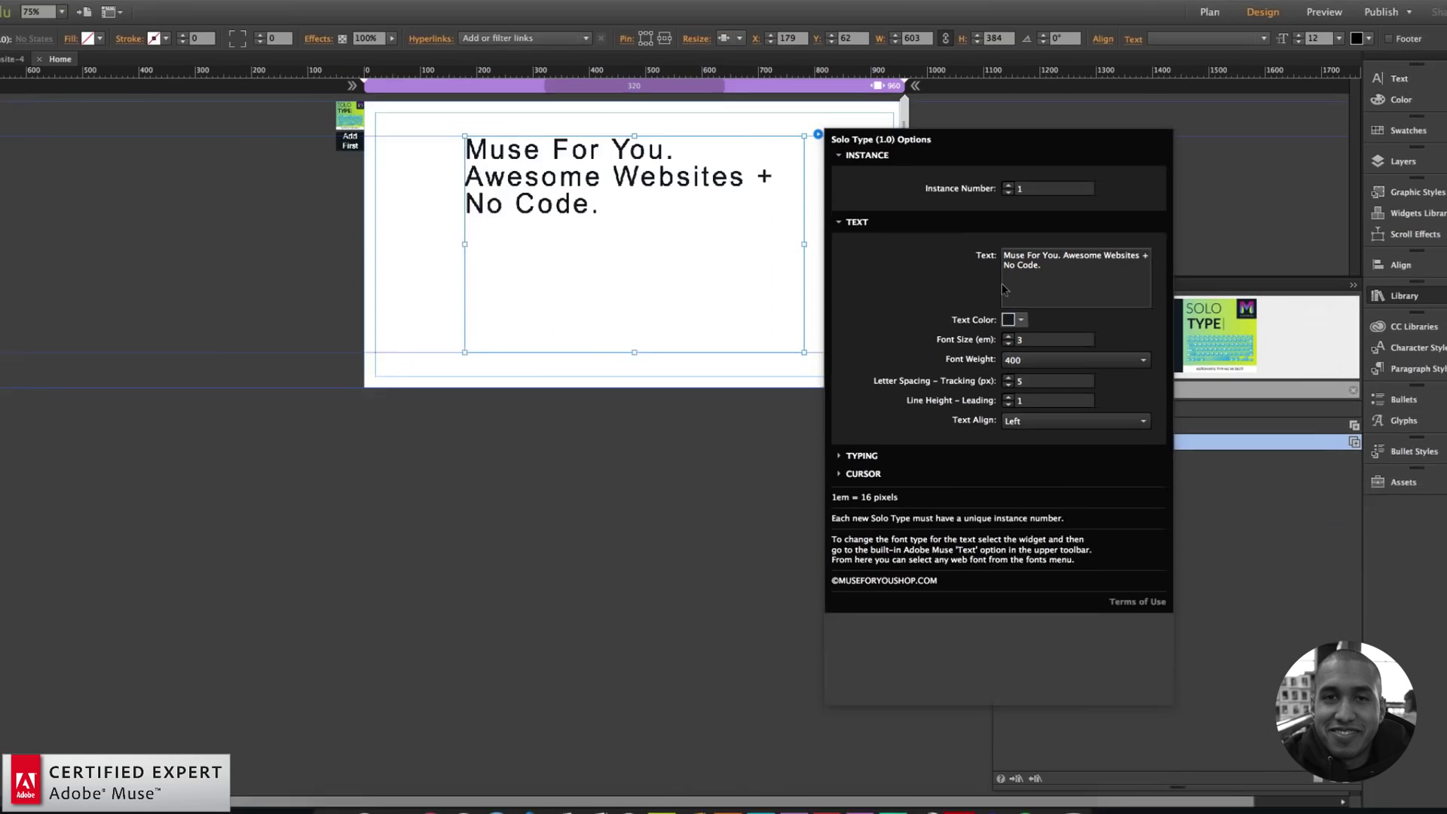
- Preview the page in the browser to check the typing text without line breaks, and return to the Muse design
click(136, 7)
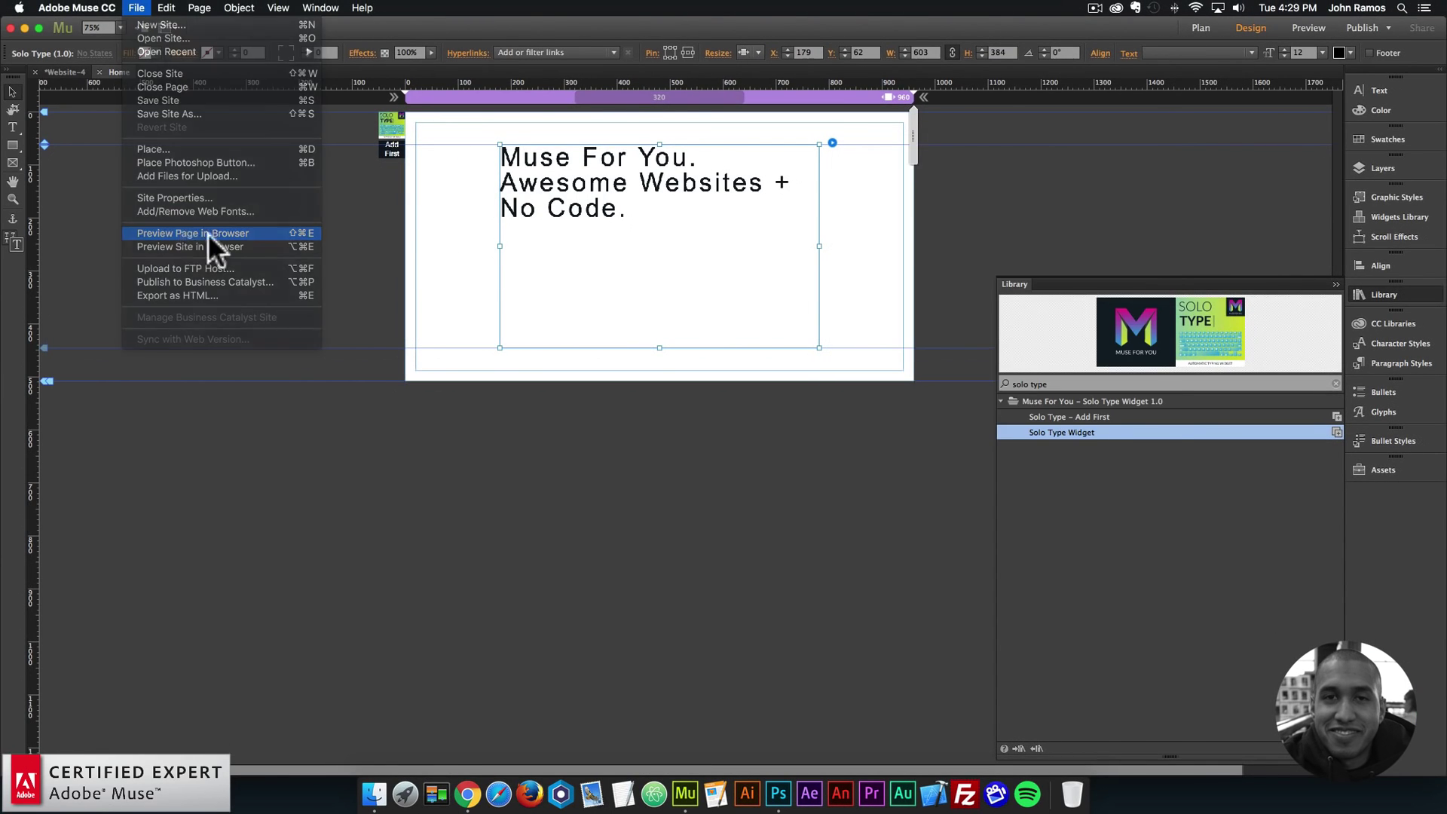
click(208, 233)
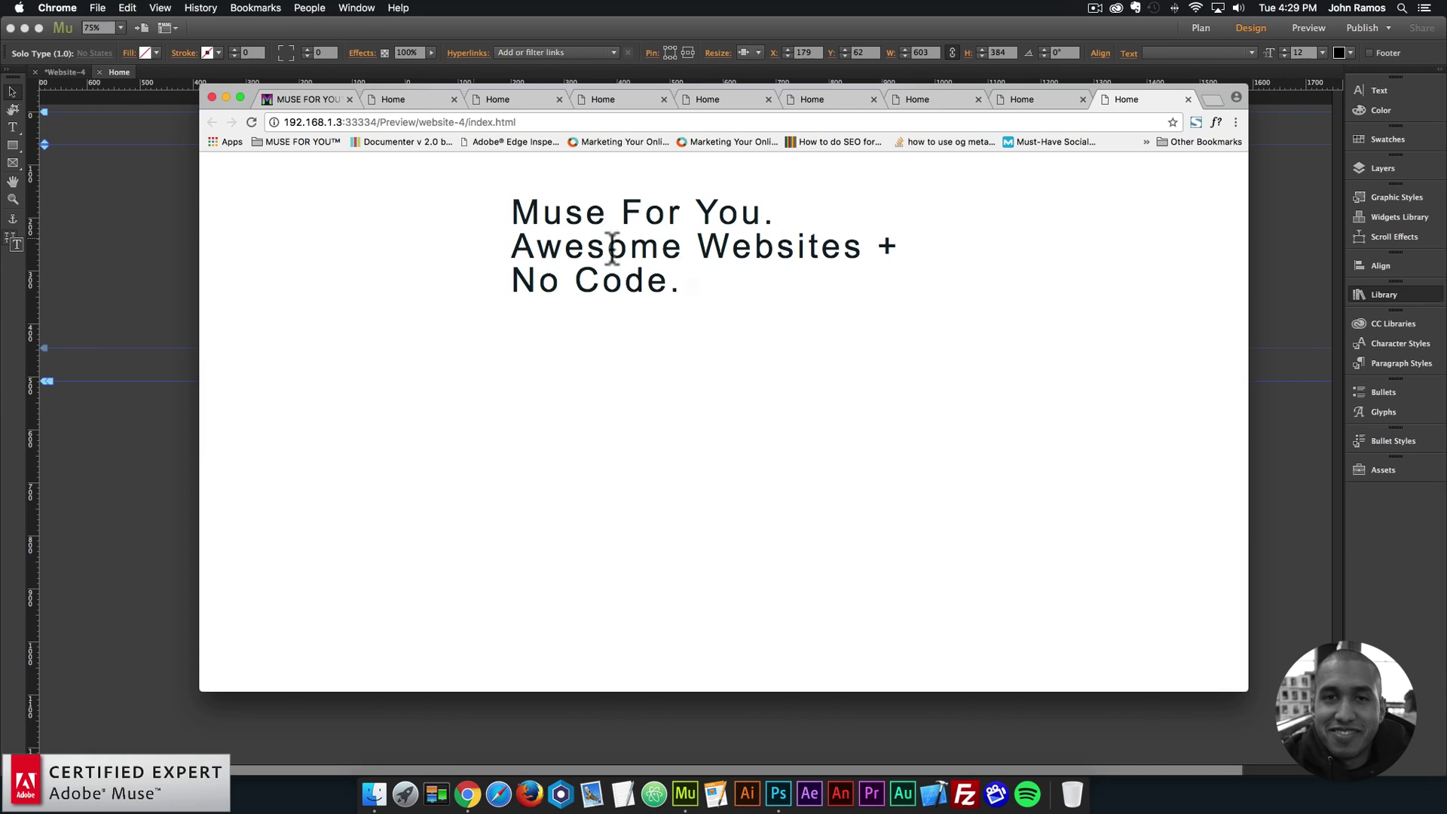
click(184, 265)
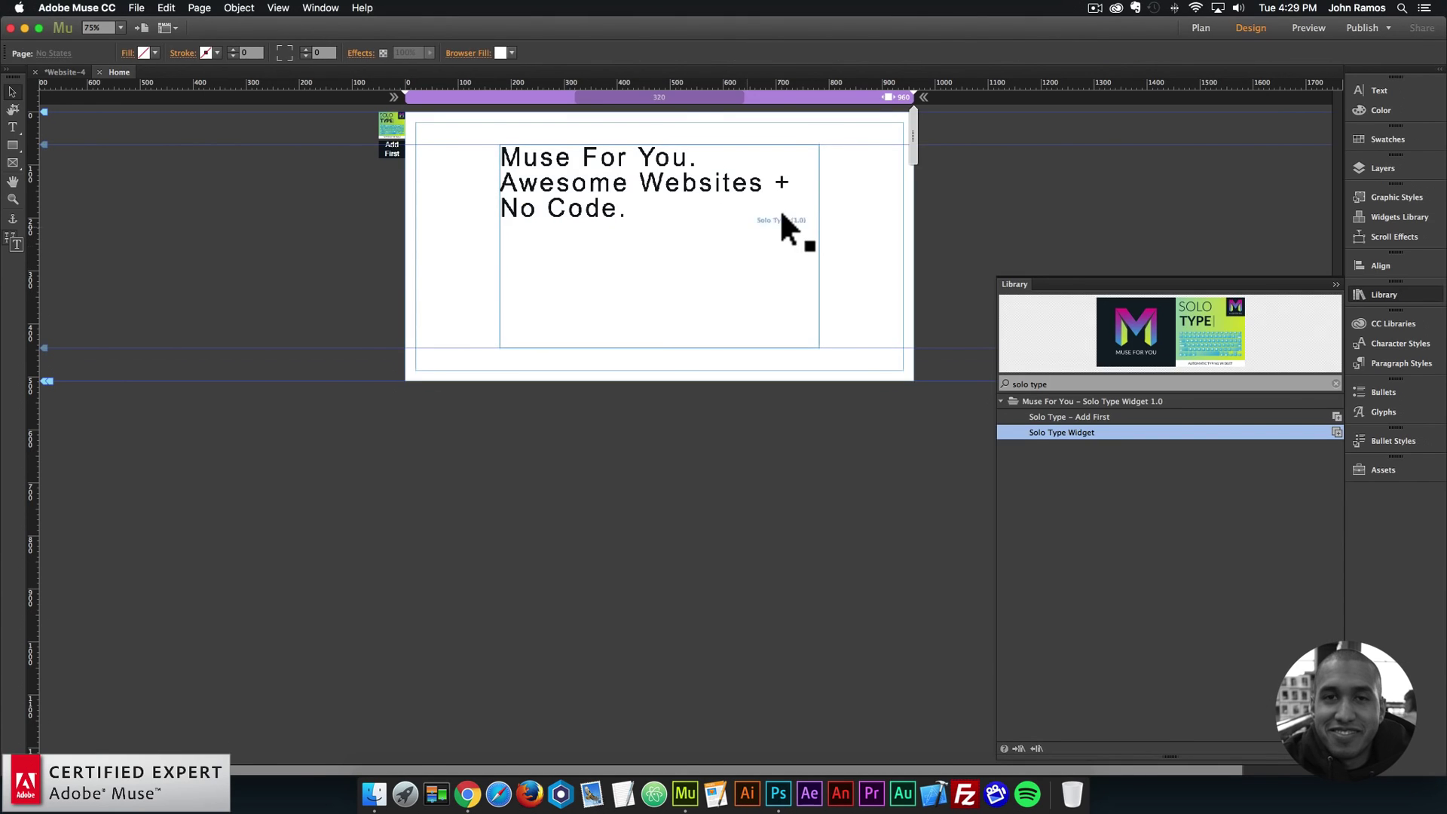
- In the Solo Type widget's cursor options, set the cursor character to "|"
click(782, 214)
click(833, 143)
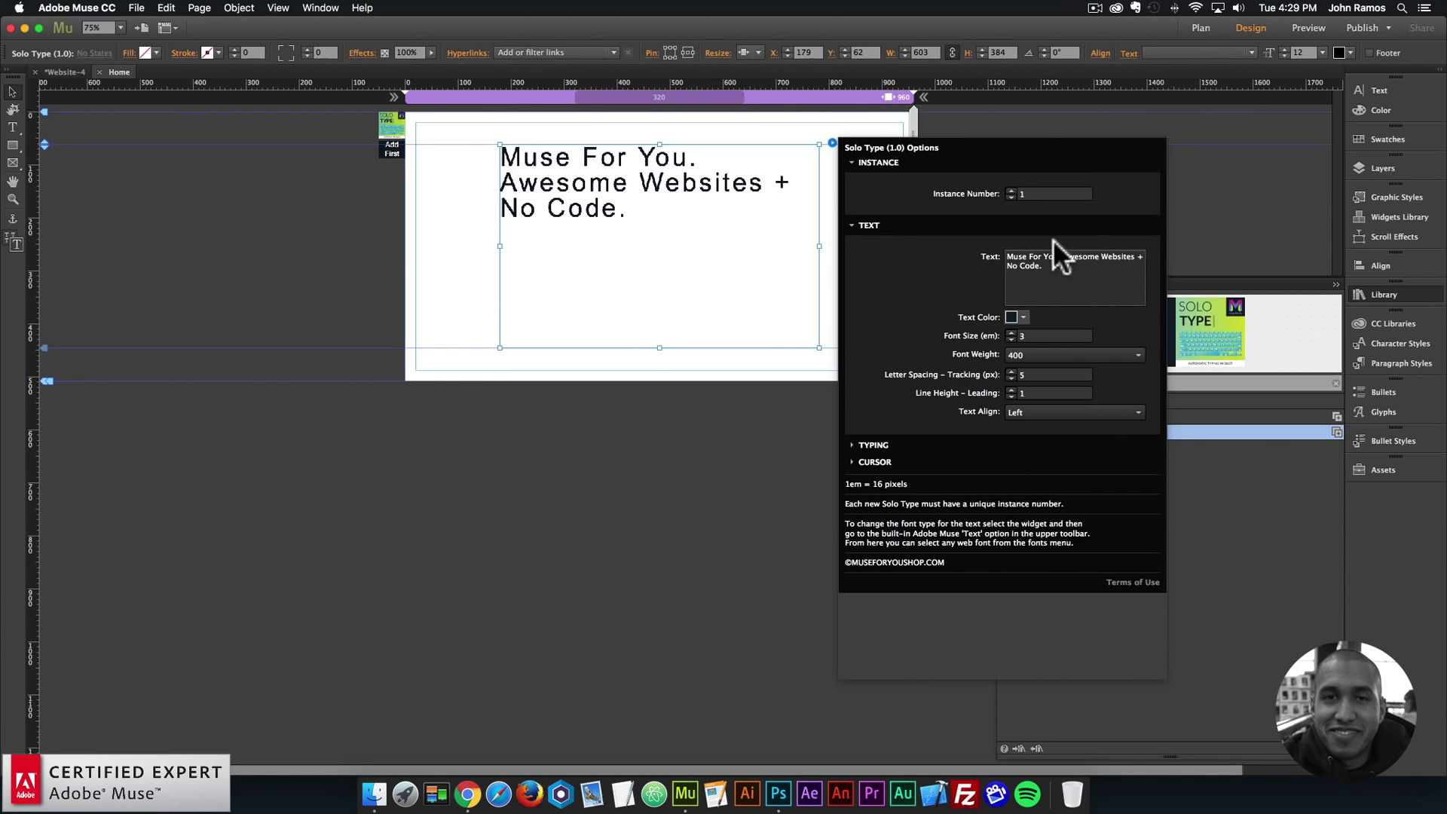
click(867, 445)
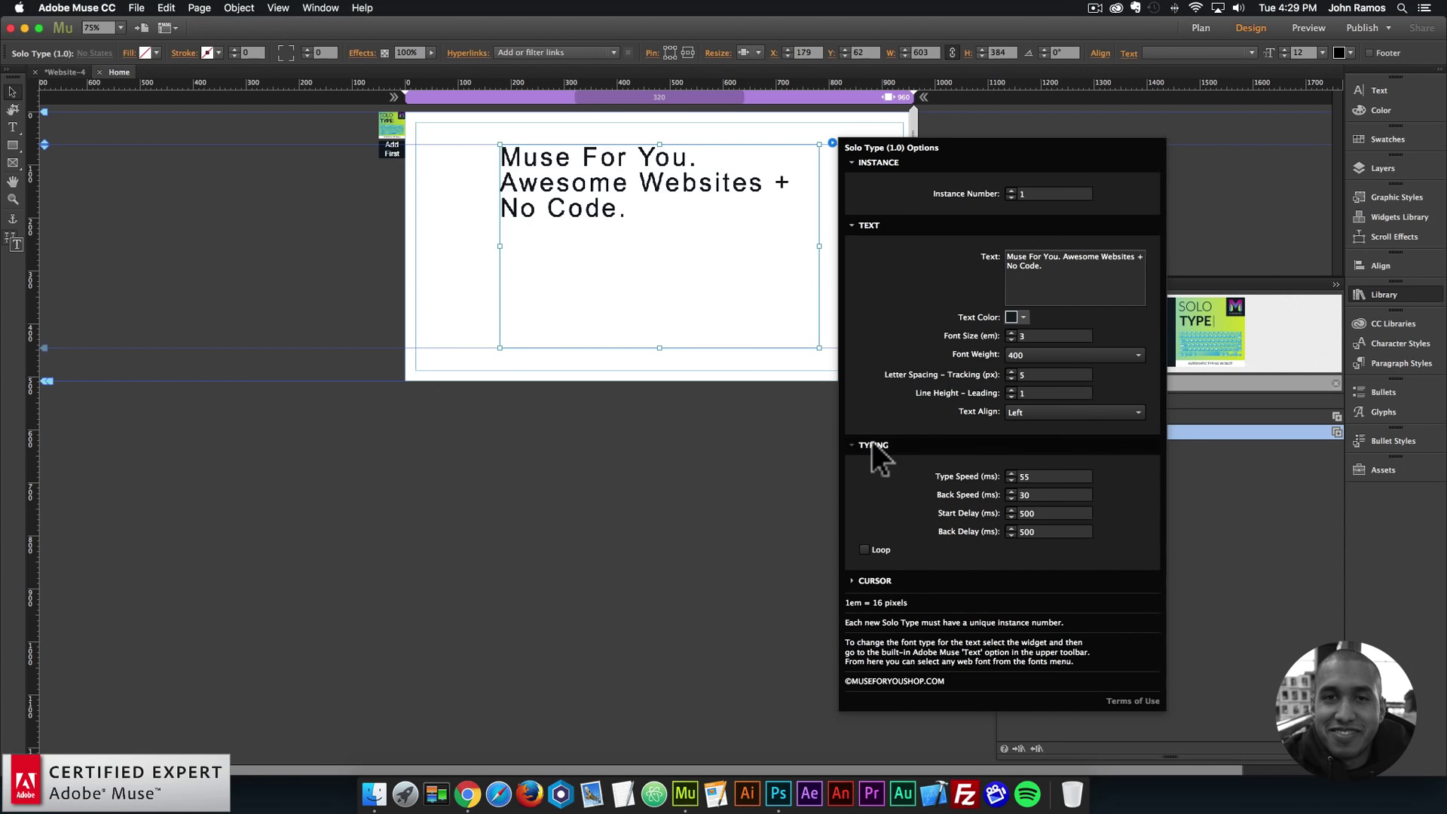
click(870, 580)
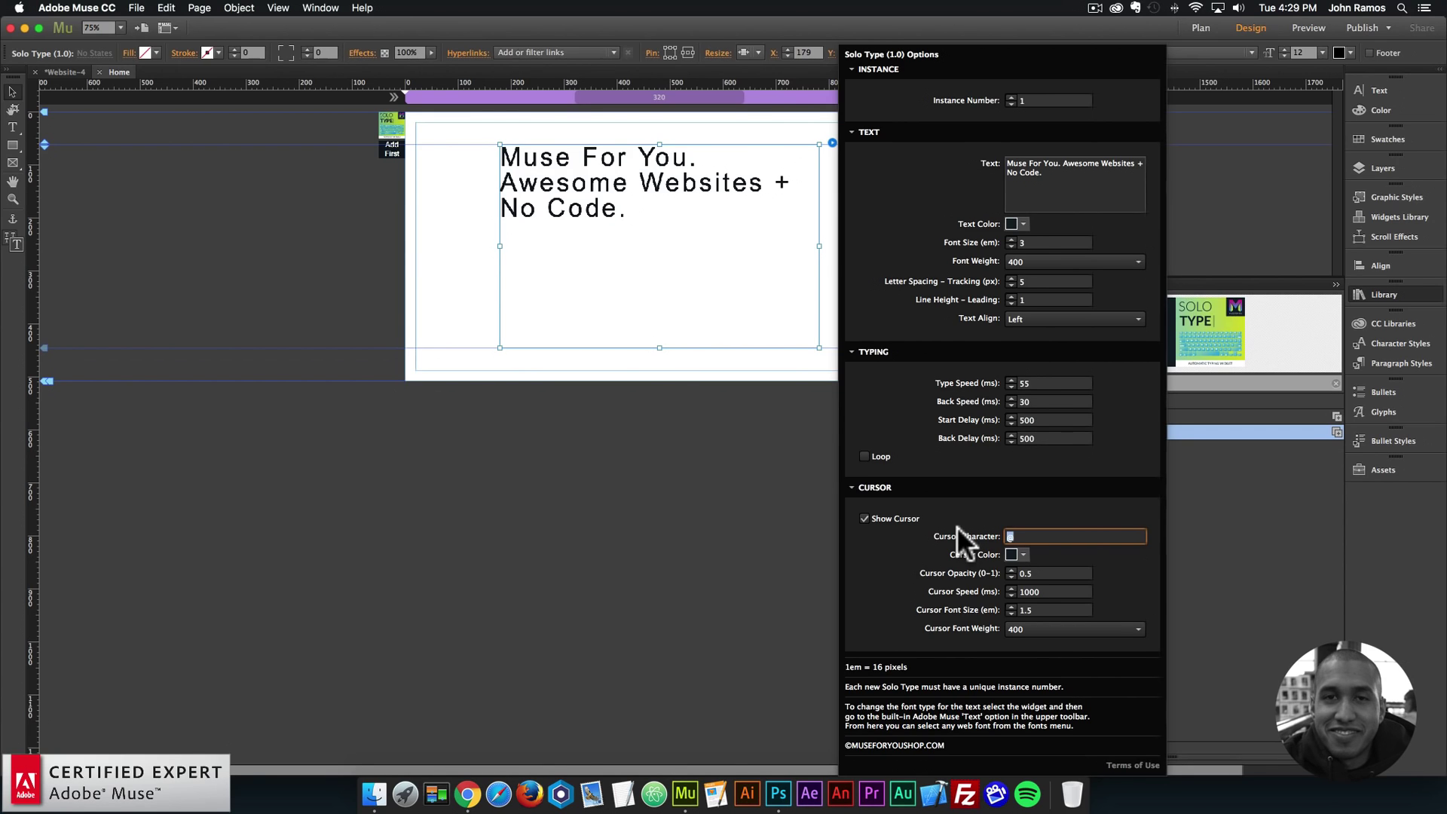
text(|)
key(Return)
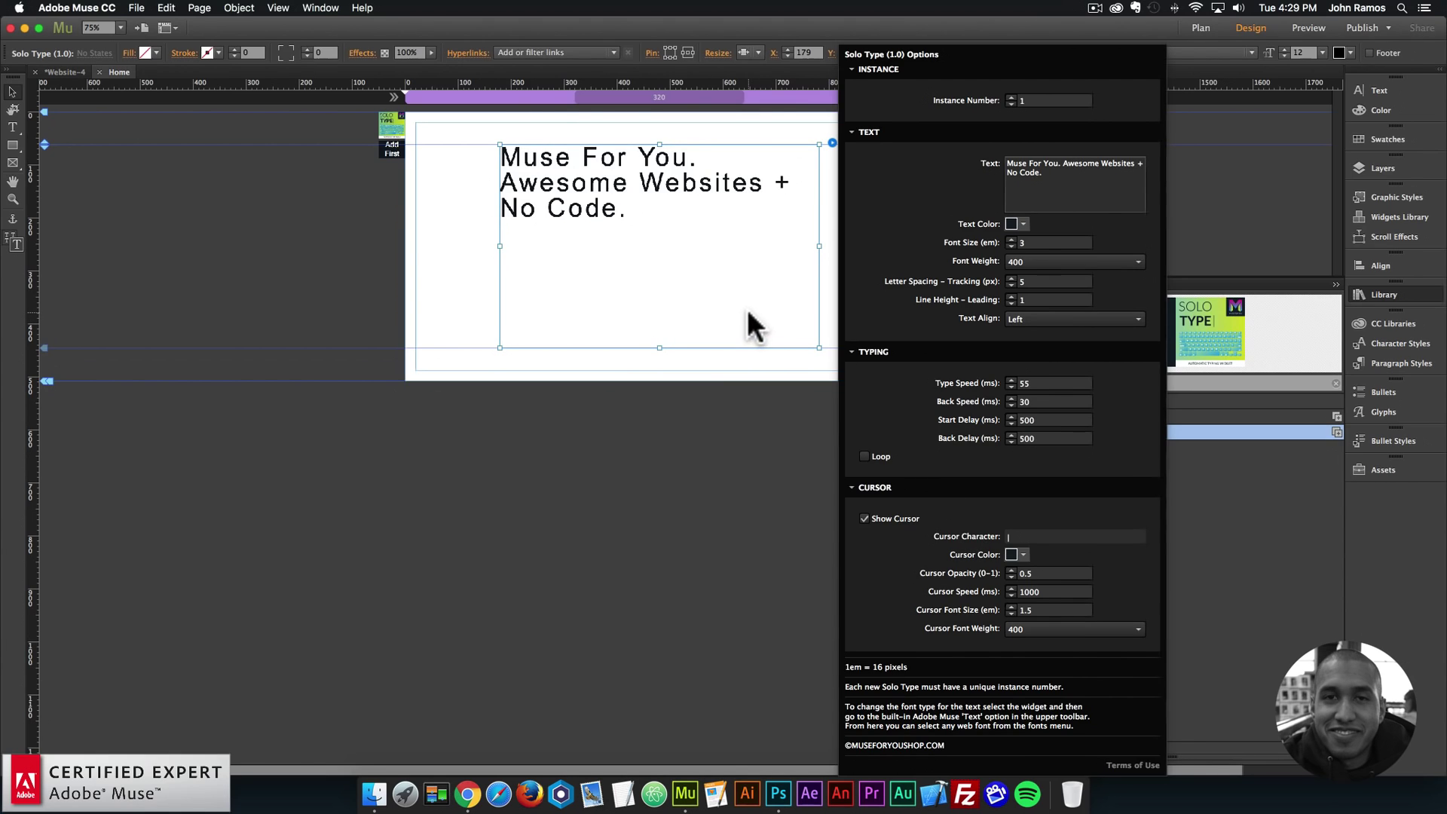
- Shorten the Solo Type widget to about 185 px high and place a copy of it below the original
click(725, 328)
drag(659, 348, 648, 242)
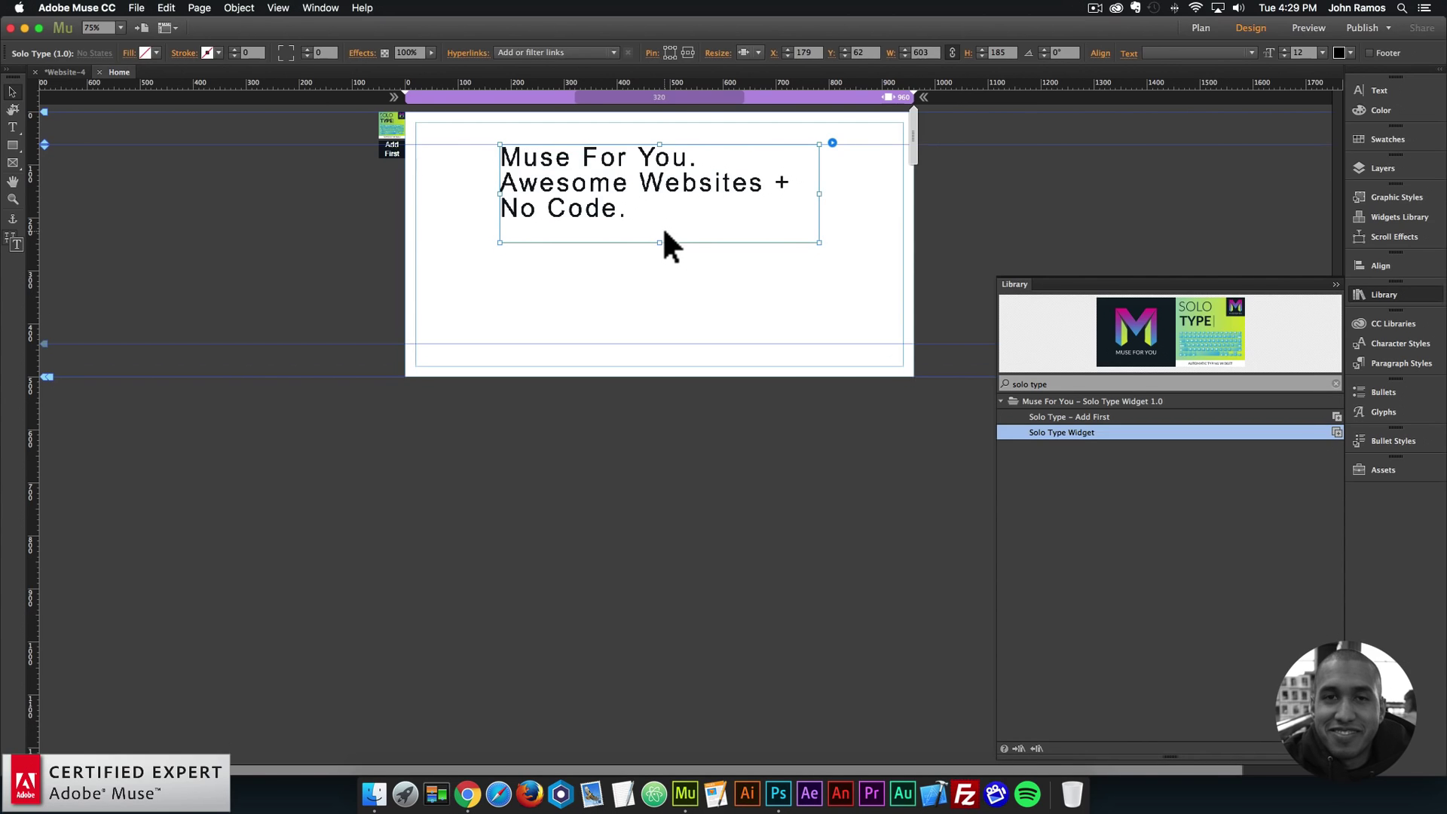
key(super+c)
key(super+v)
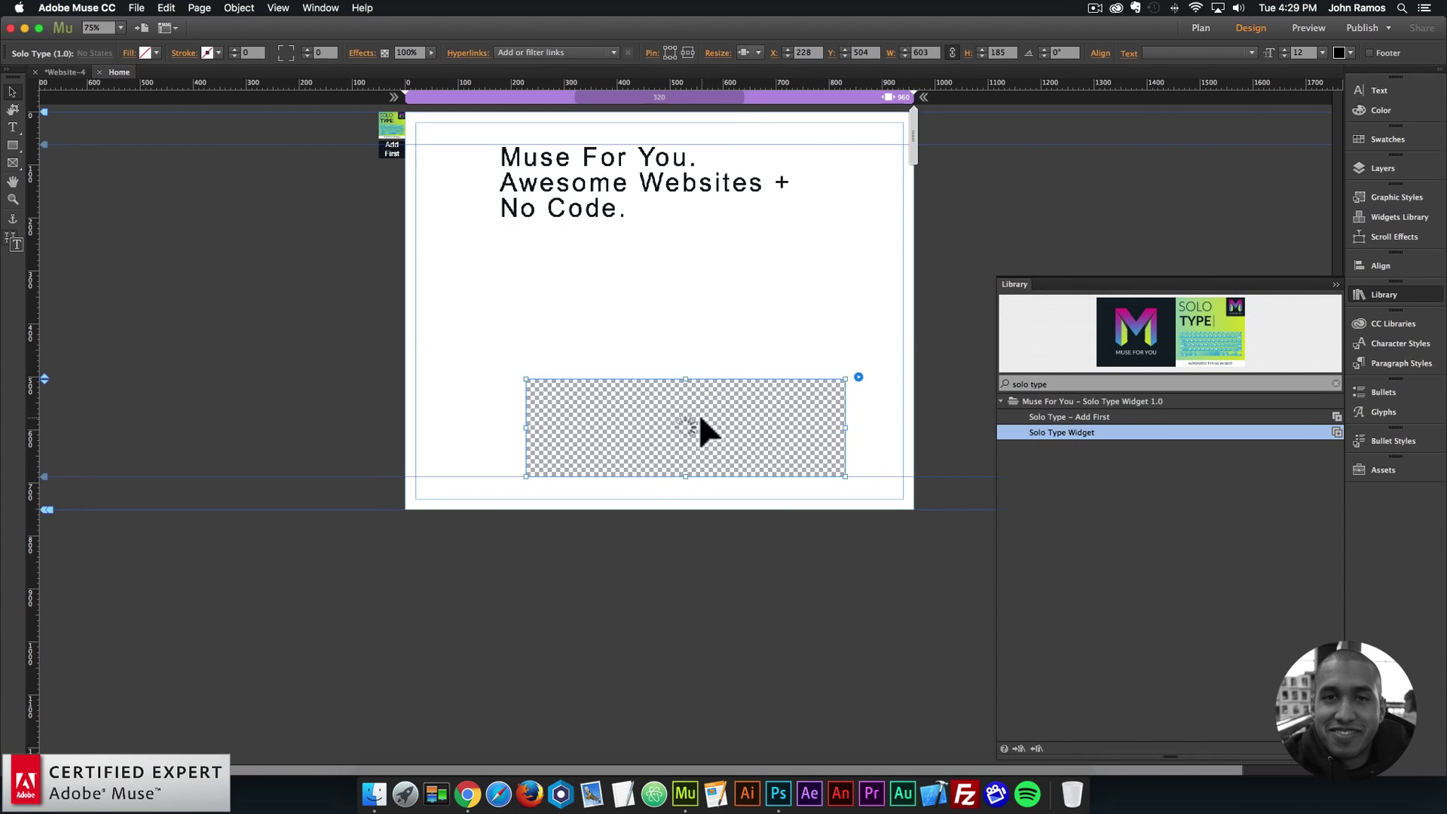
drag(694, 418, 655, 305)
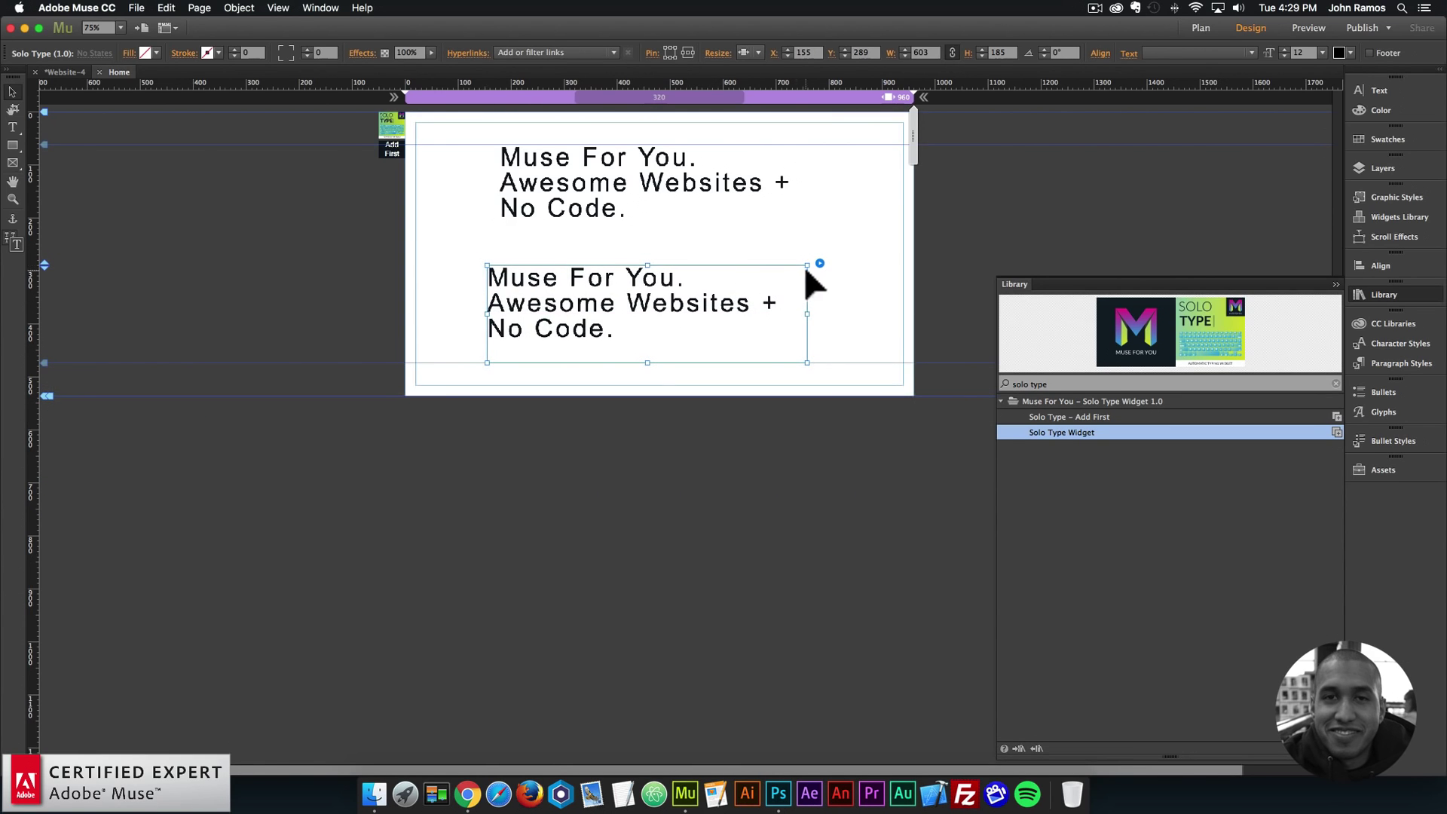
- Set the lower Solo Type widget's instance number to 2 and its text to "Solo Type. Automatic typing for your Adobe Muse website."
click(819, 264)
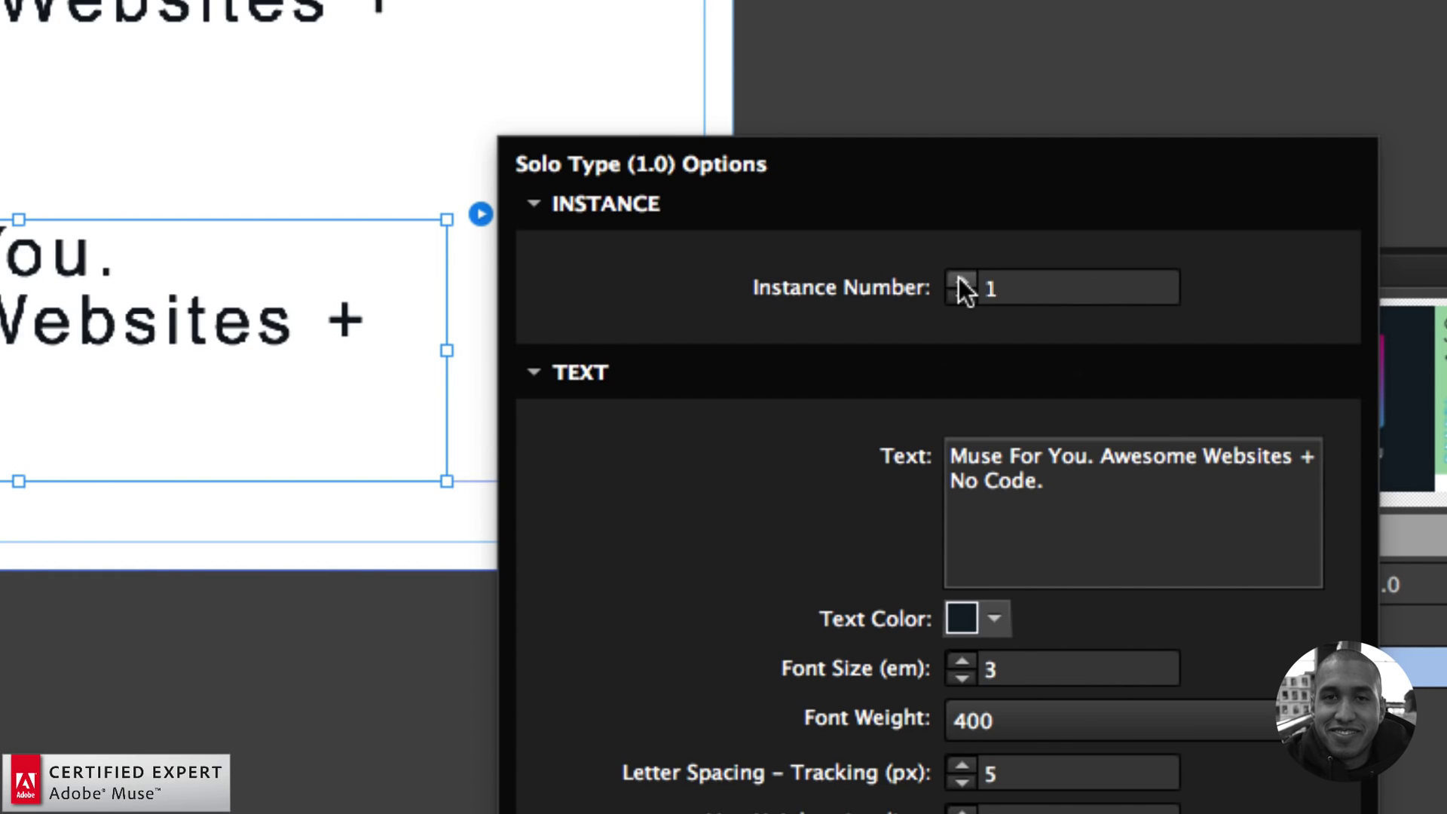
click(960, 280)
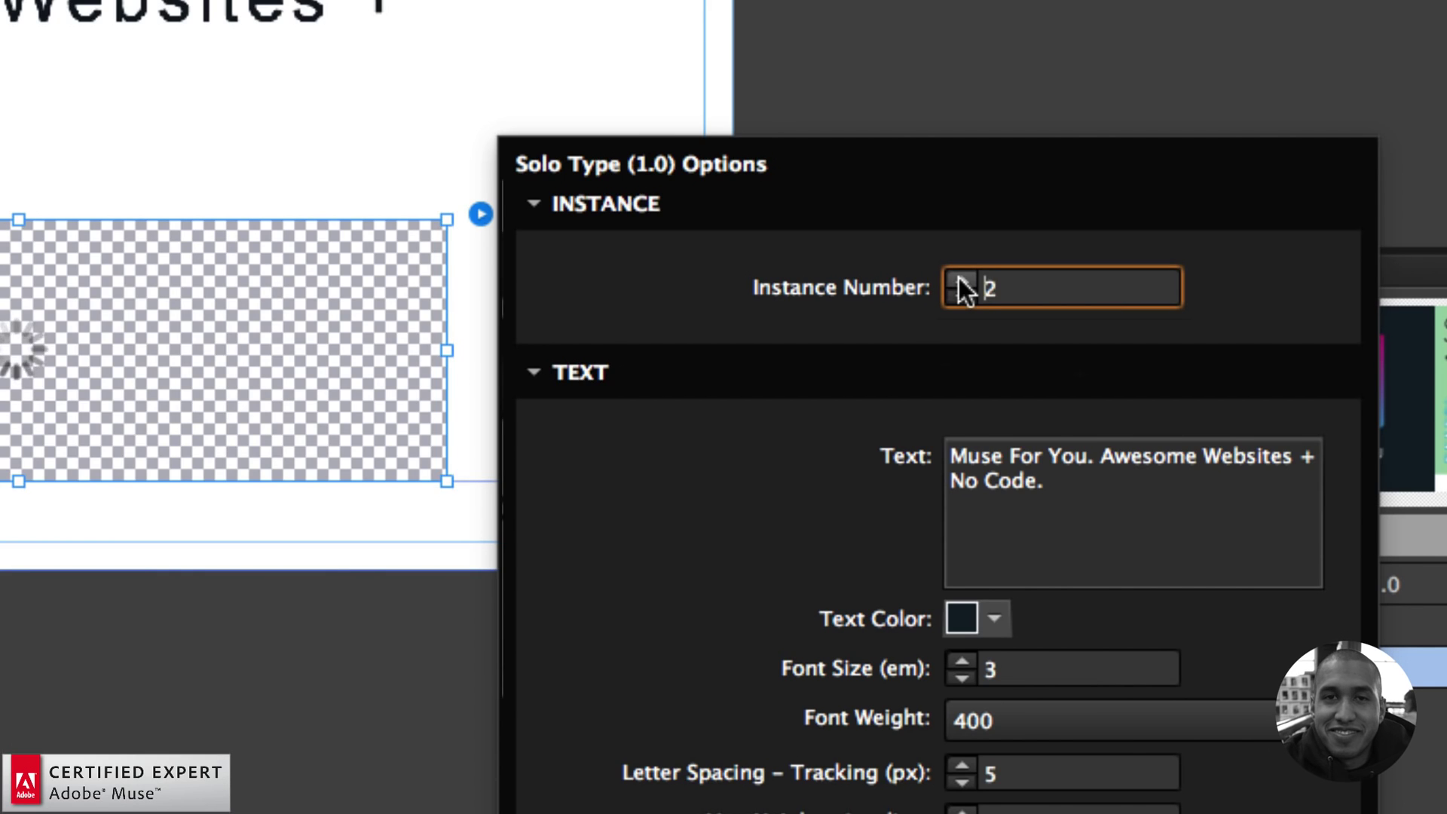
click(1095, 468)
key(super+a)
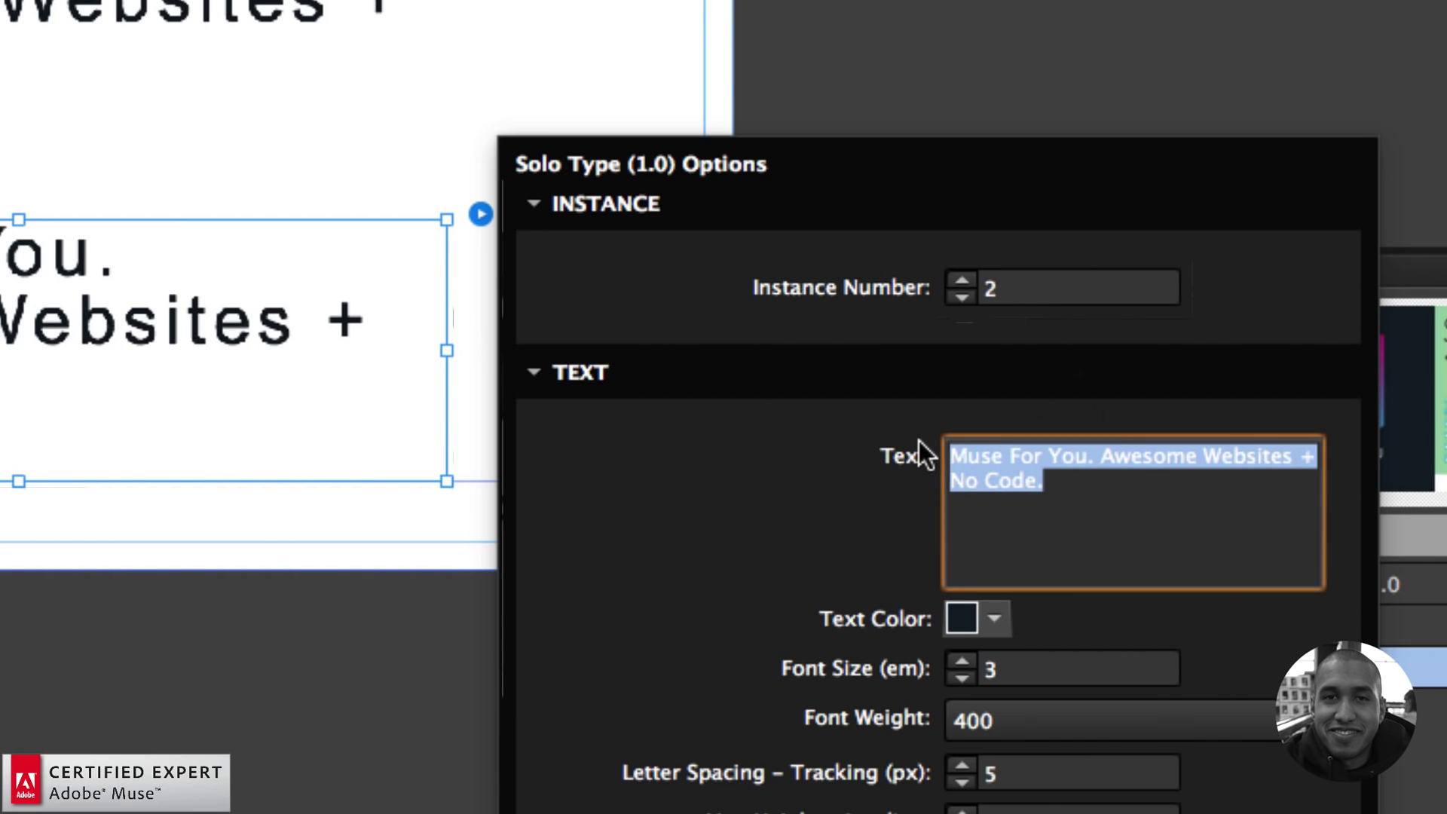
text(S)
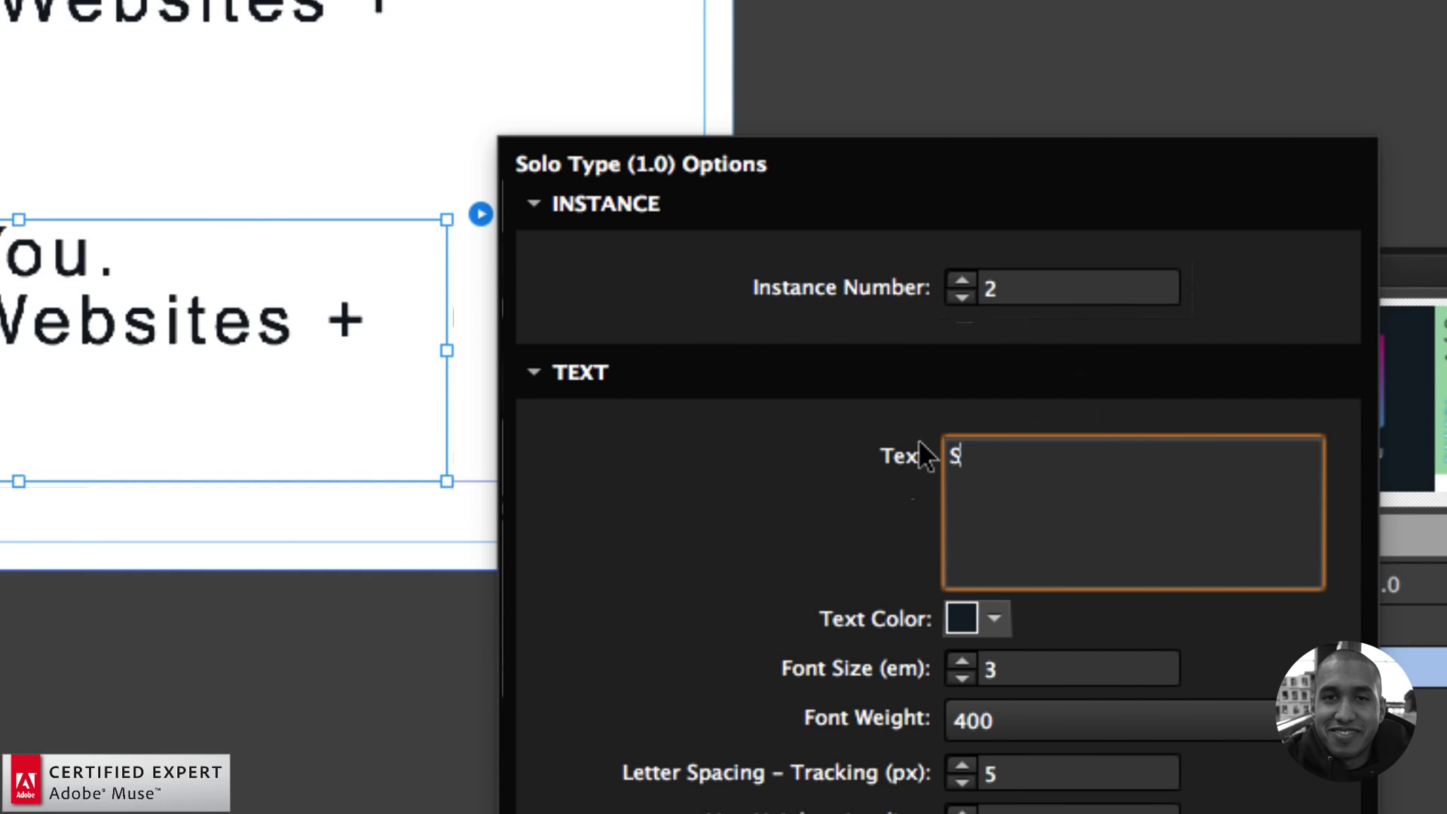
text(olo Type.)
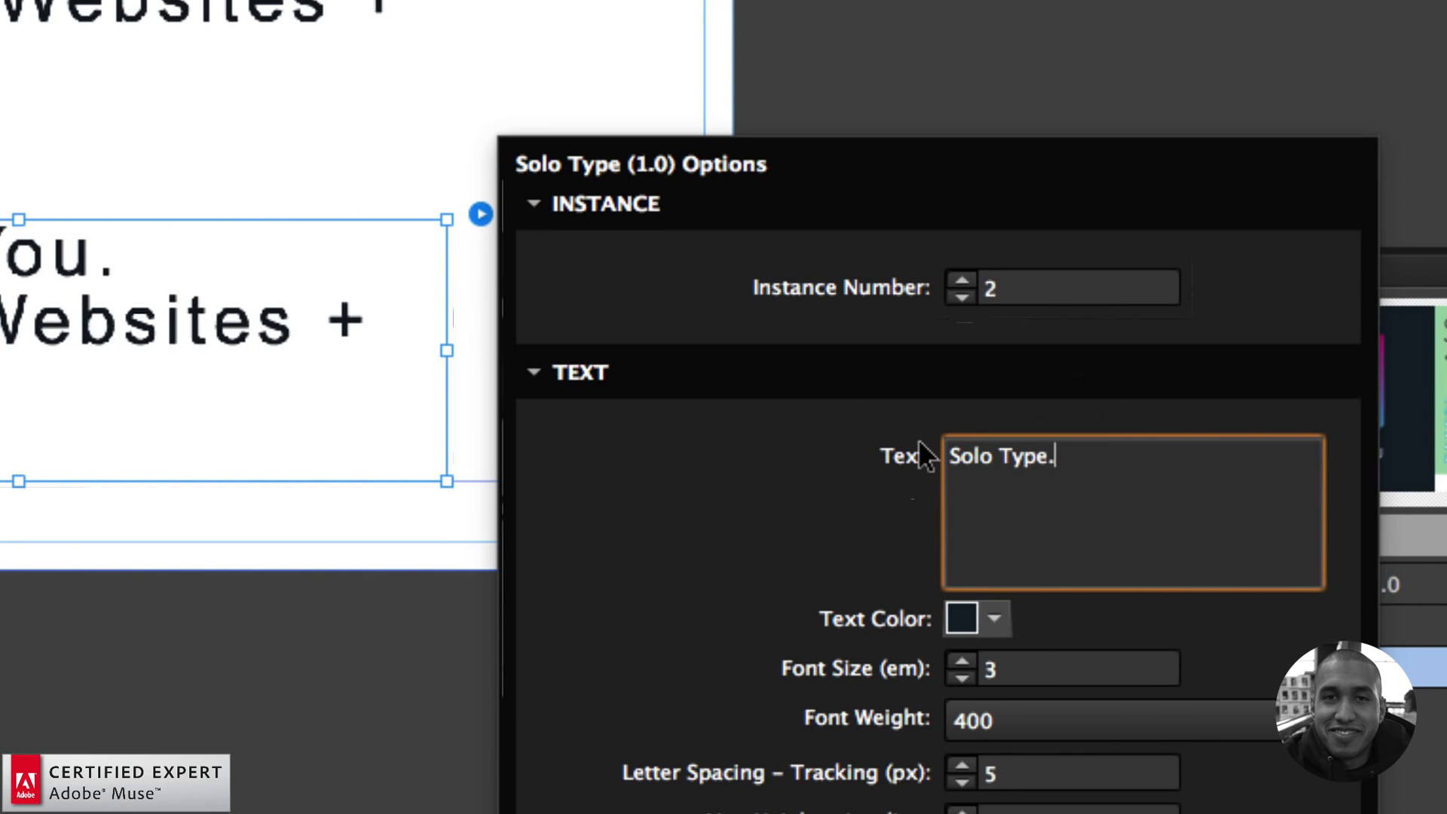
text( Automatic typ)
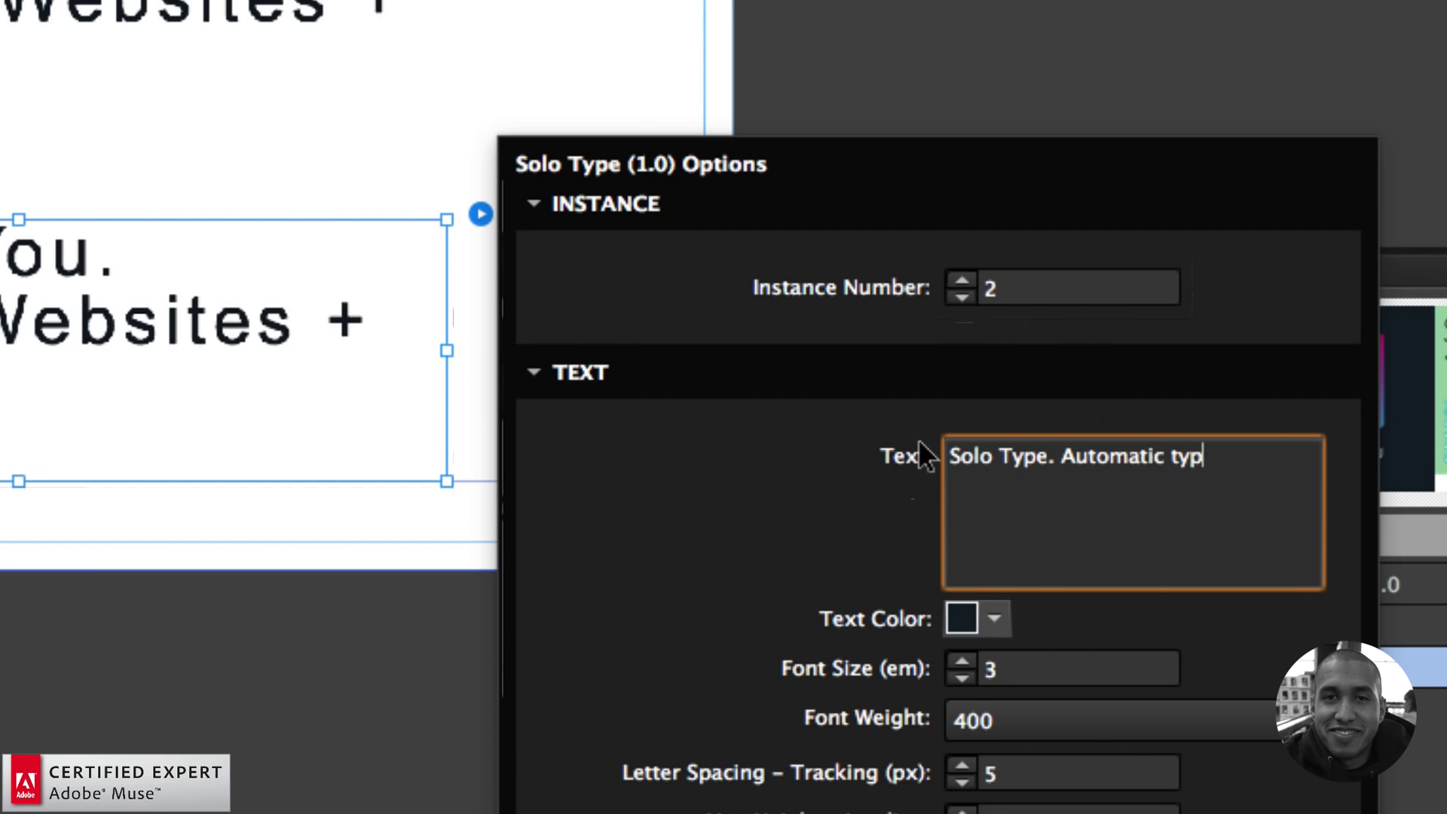
text(ing for your Adobe Muse website.)
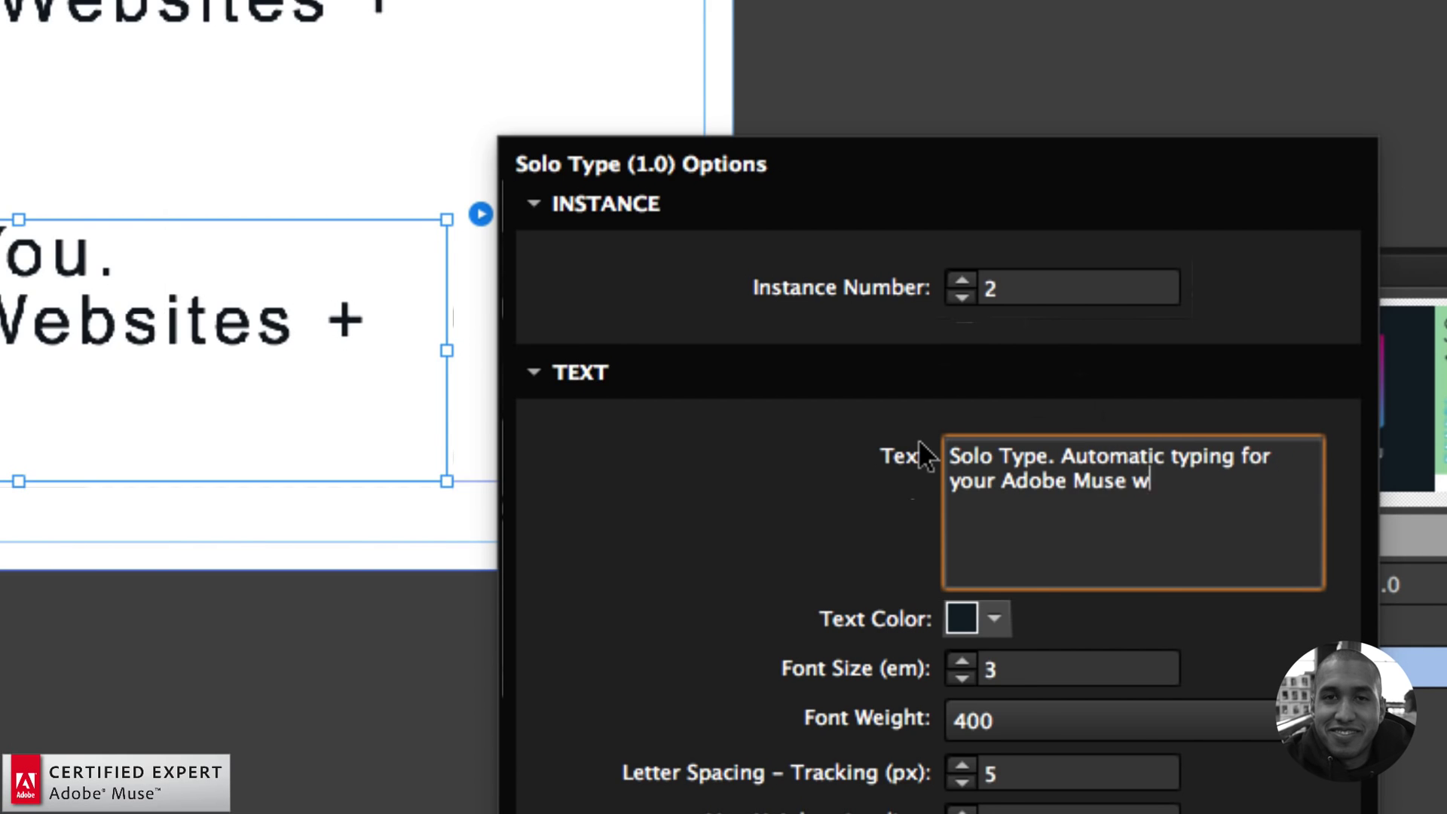
key(Tab)
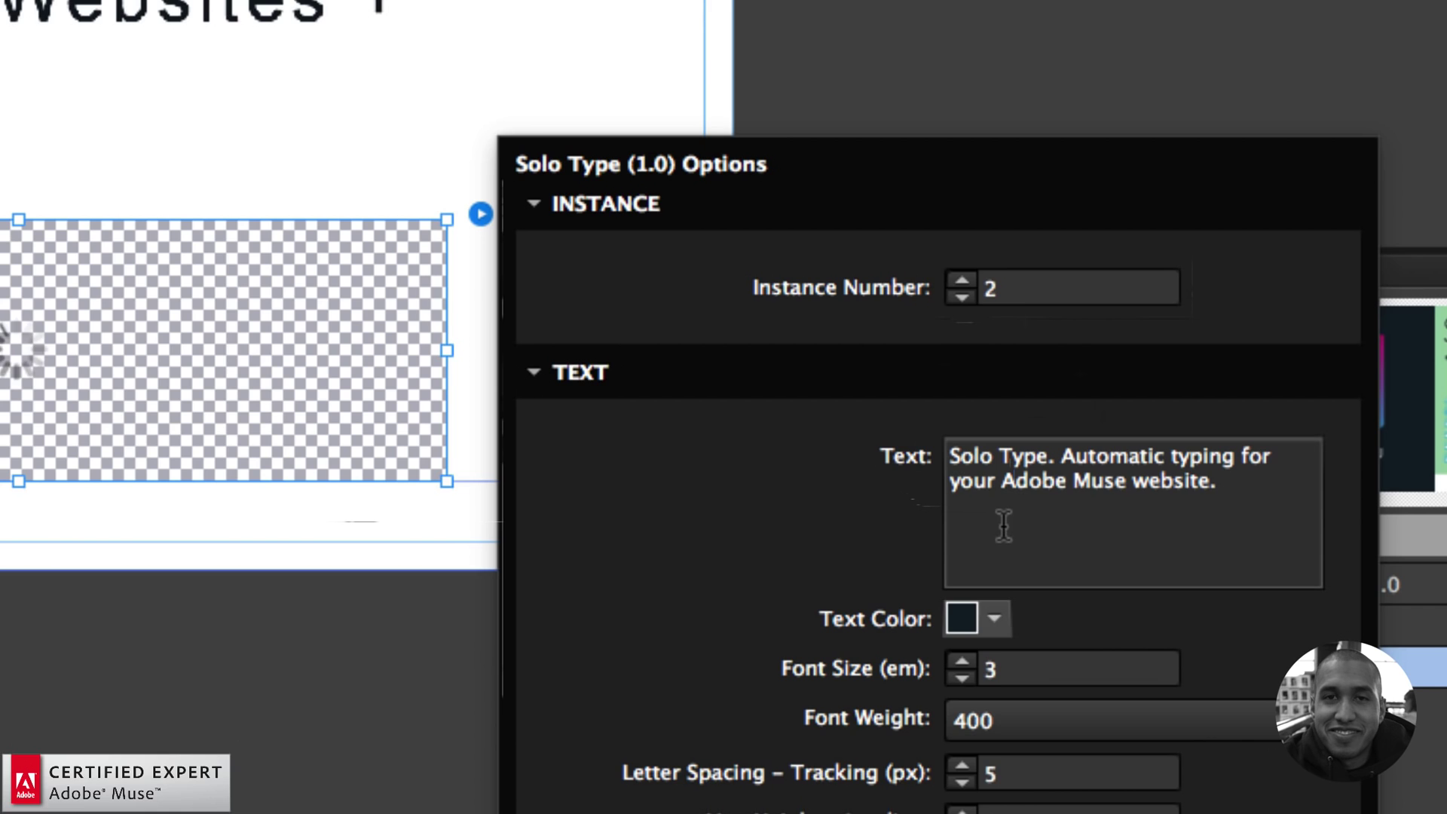
- Set the second widget's text color to the light orange swatch and its font size to 4 em
click(996, 617)
click(999, 622)
click(998, 618)
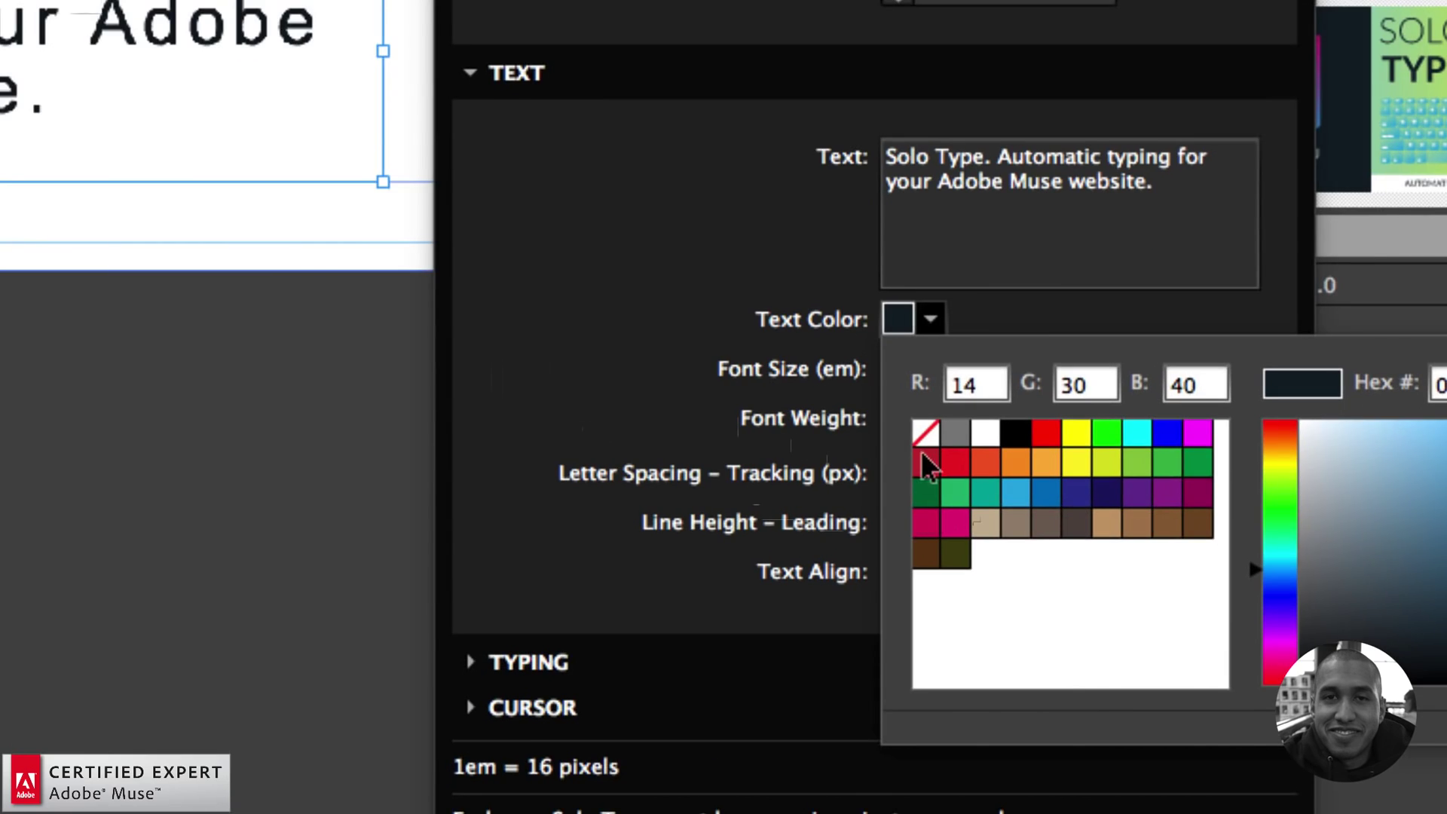
click(1045, 459)
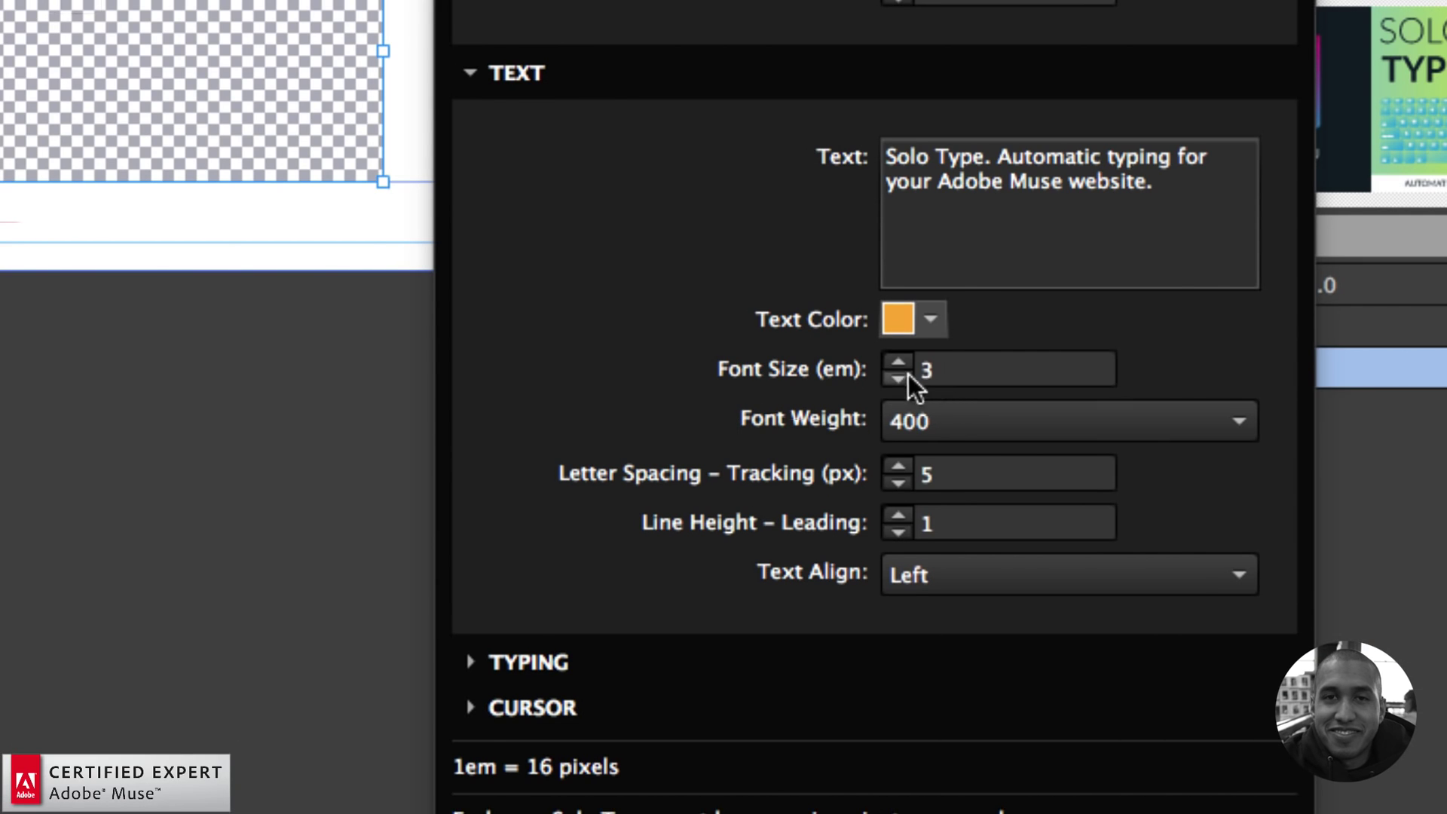
double_click(952, 373)
click(890, 366)
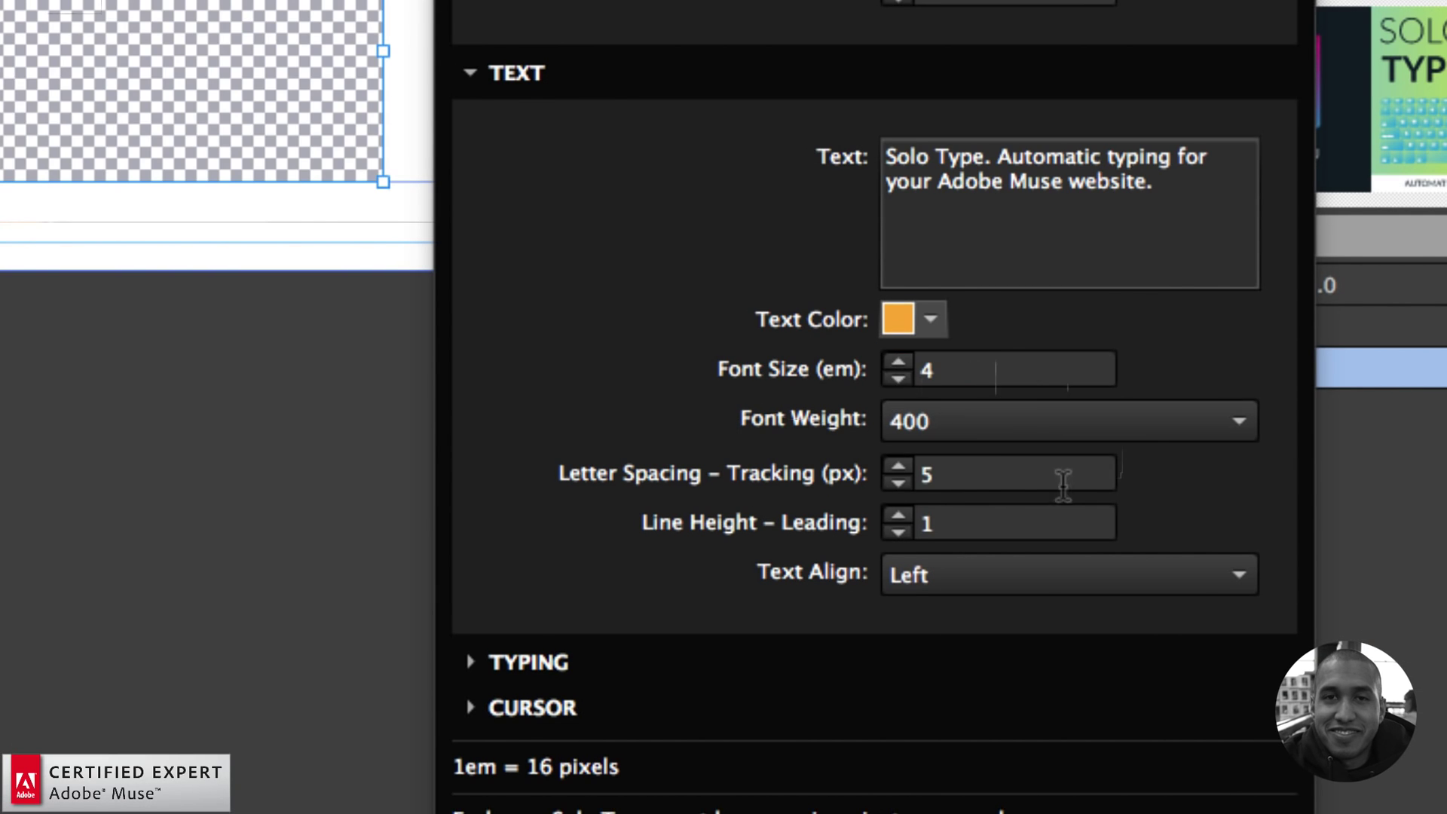
- Set the second widget's letter spacing to 10 px and its text alignment to Center
click(895, 472)
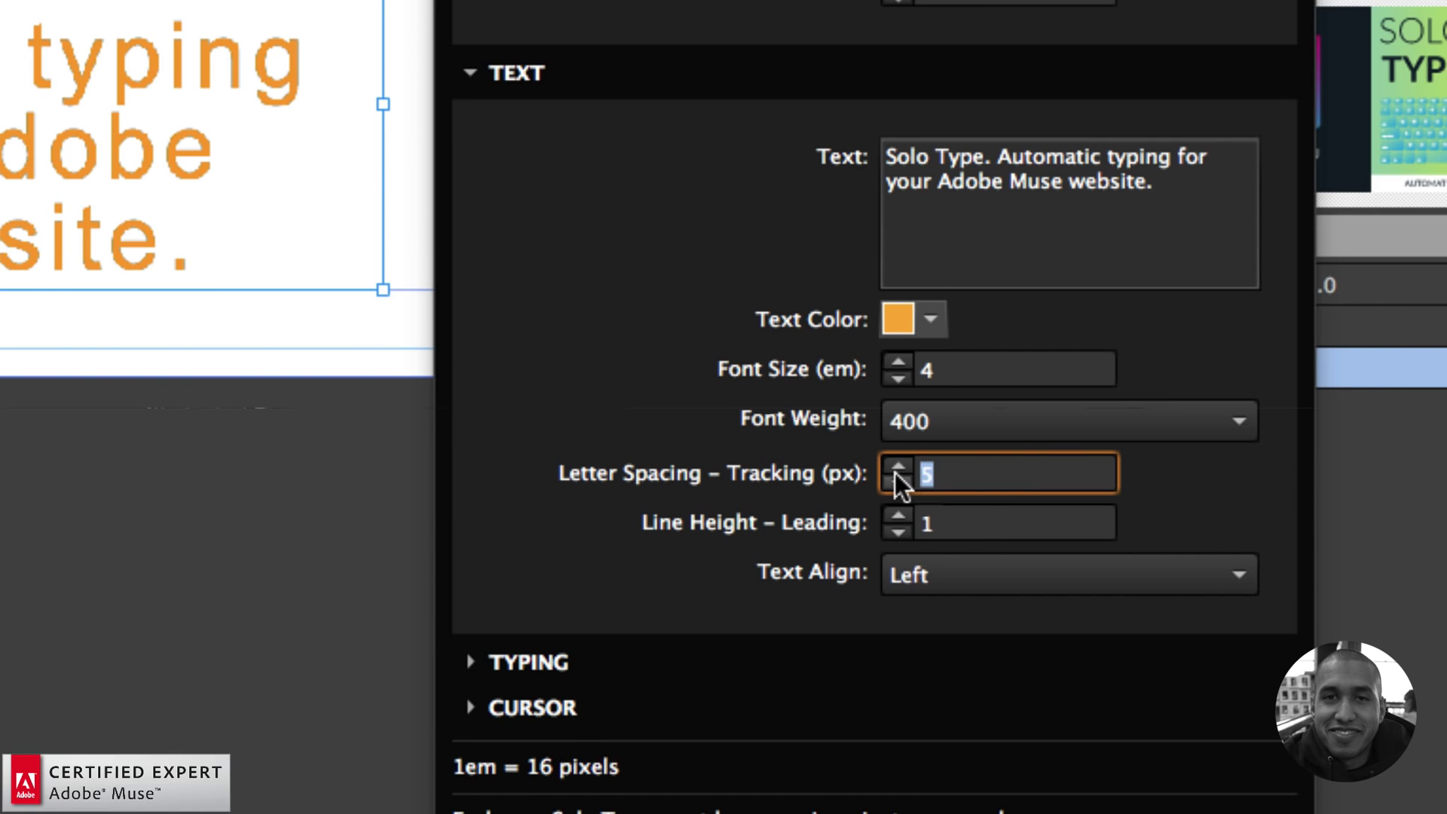
text(10)
key(Return)
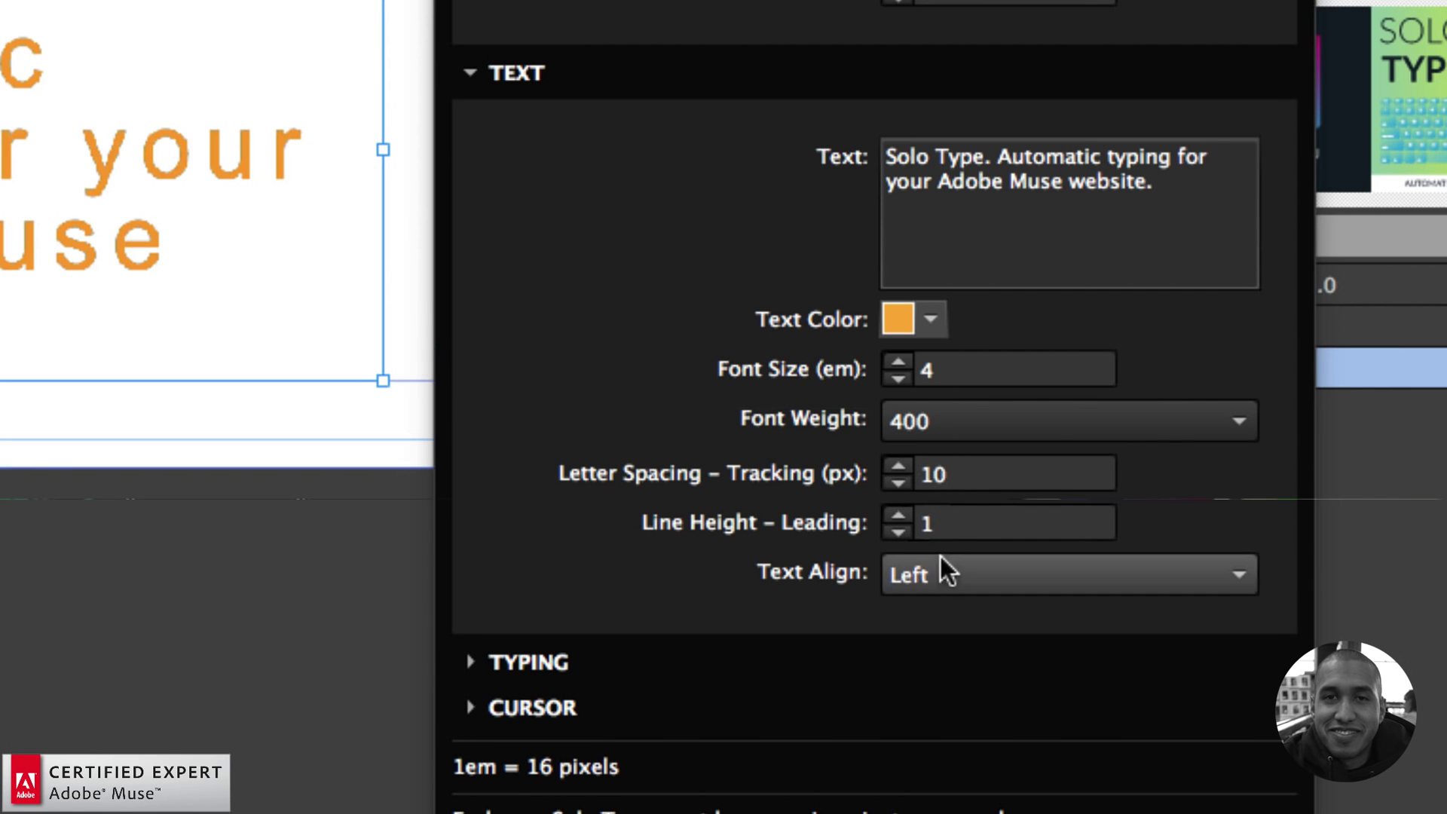
click(943, 573)
click(944, 651)
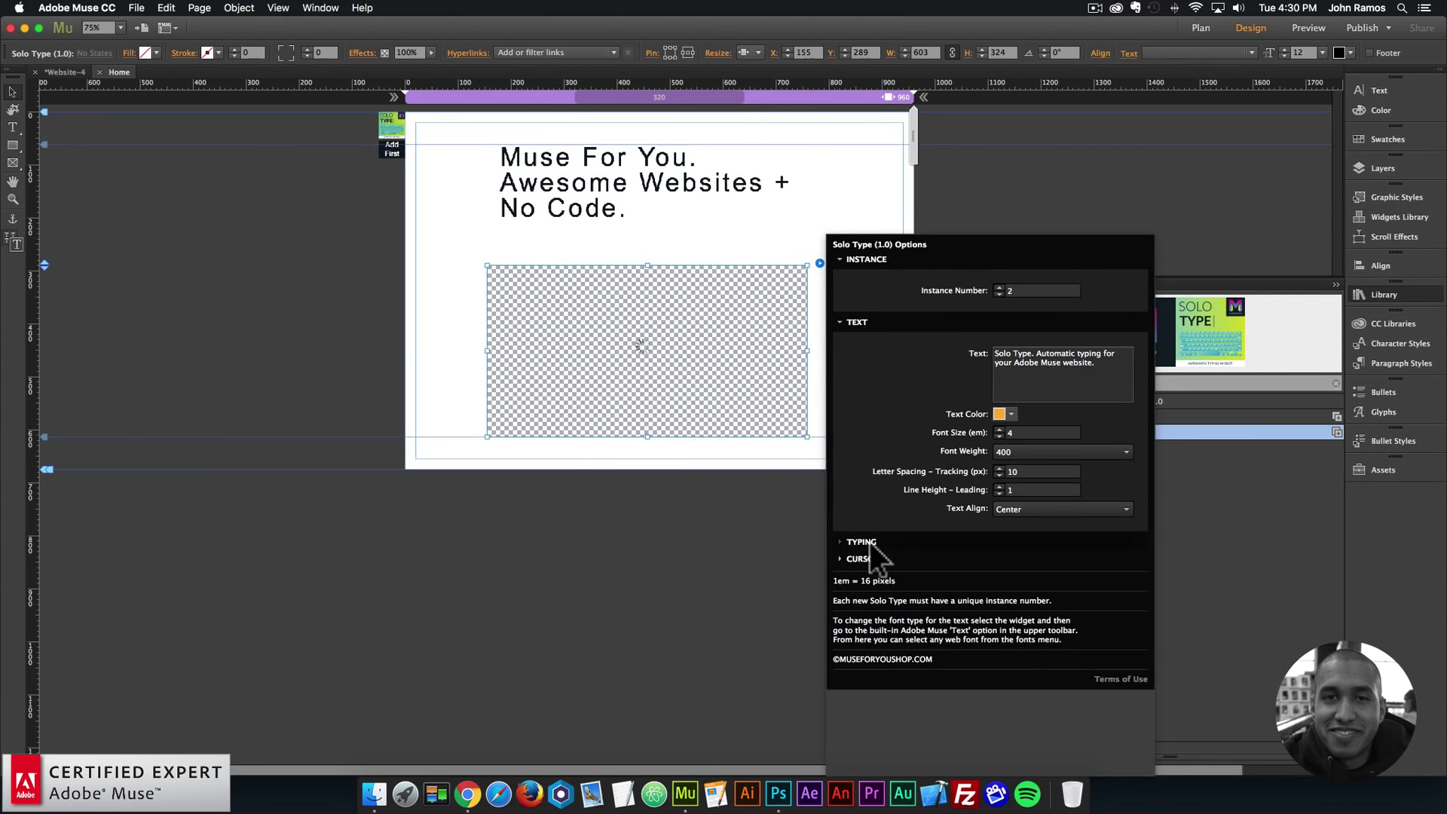
- In the second widget's typing options, set type speed and back speed to 100 ms and enable looping
click(527, 662)
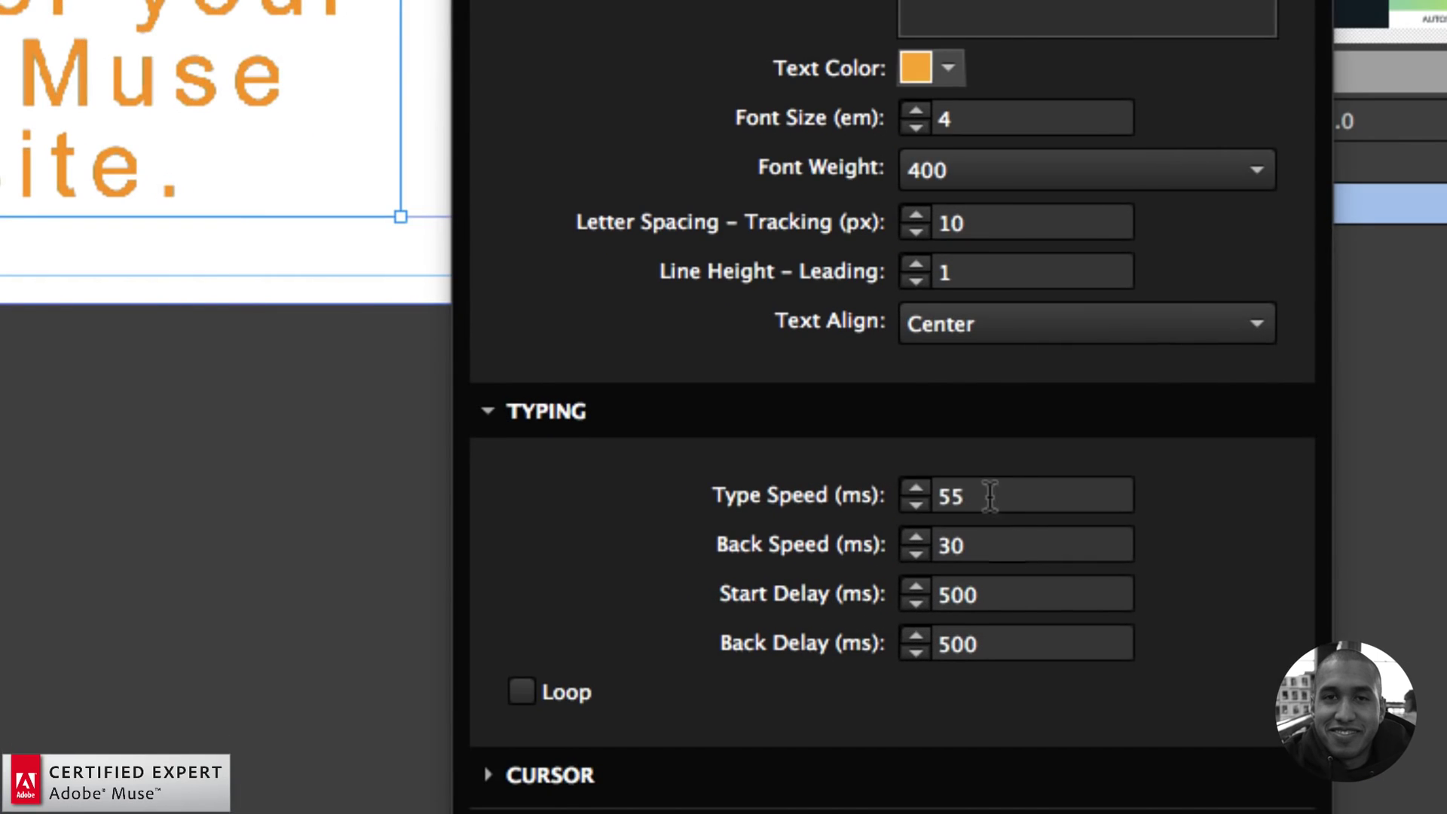
double_click(1025, 541)
text(1000)
key(BackSpace)
key(Tab)
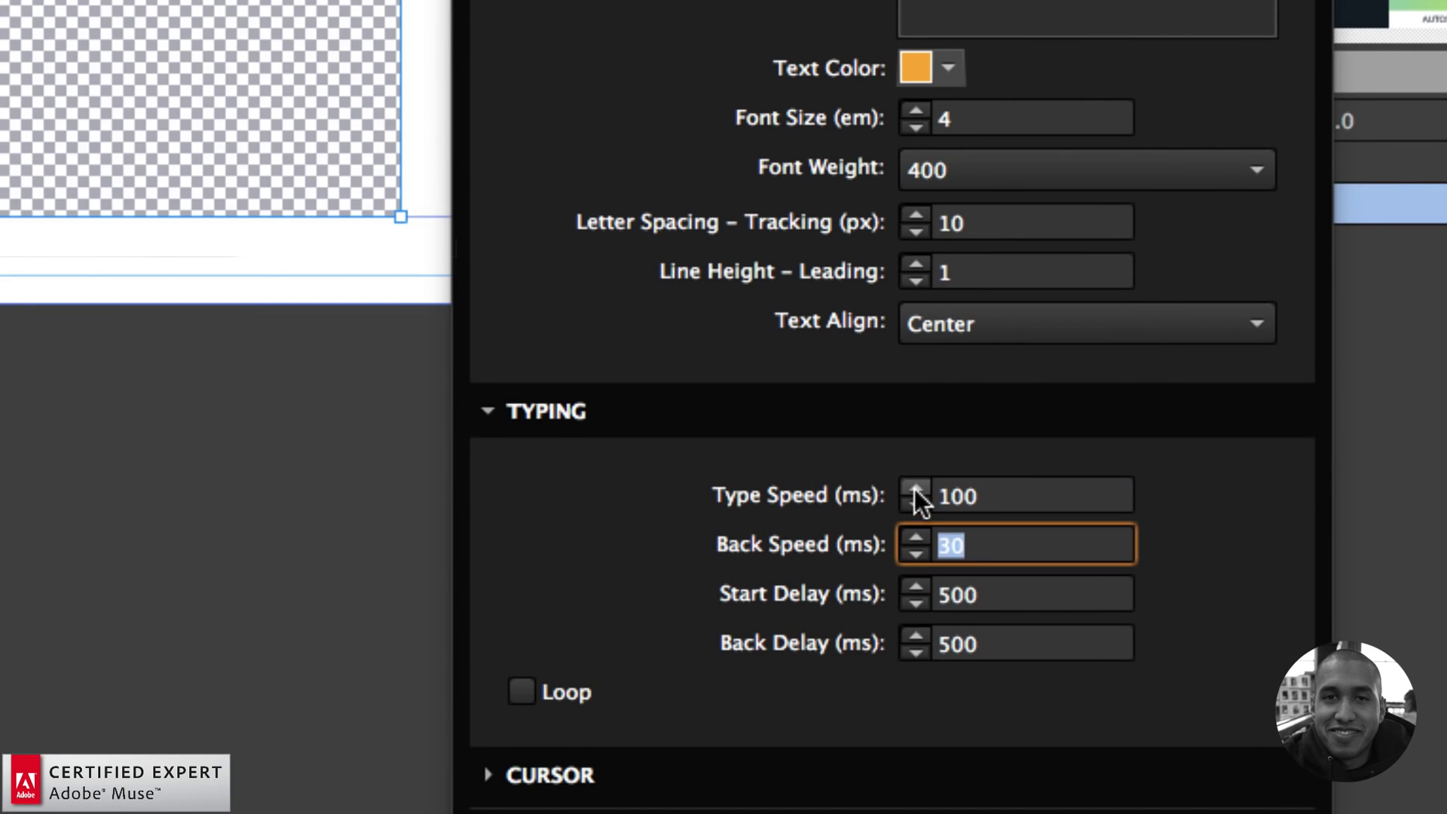
text(100)
key(Return)
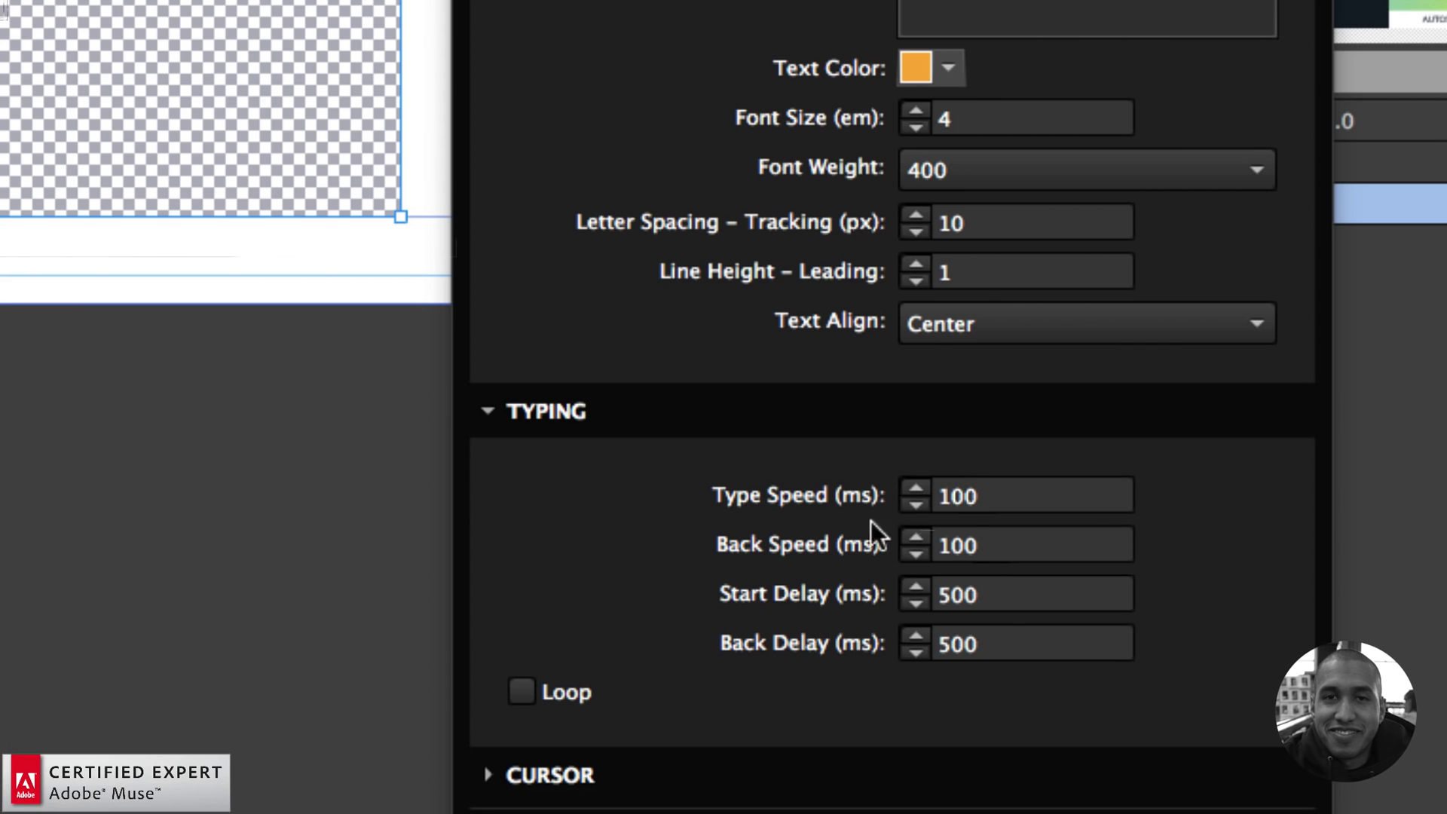
click(522, 690)
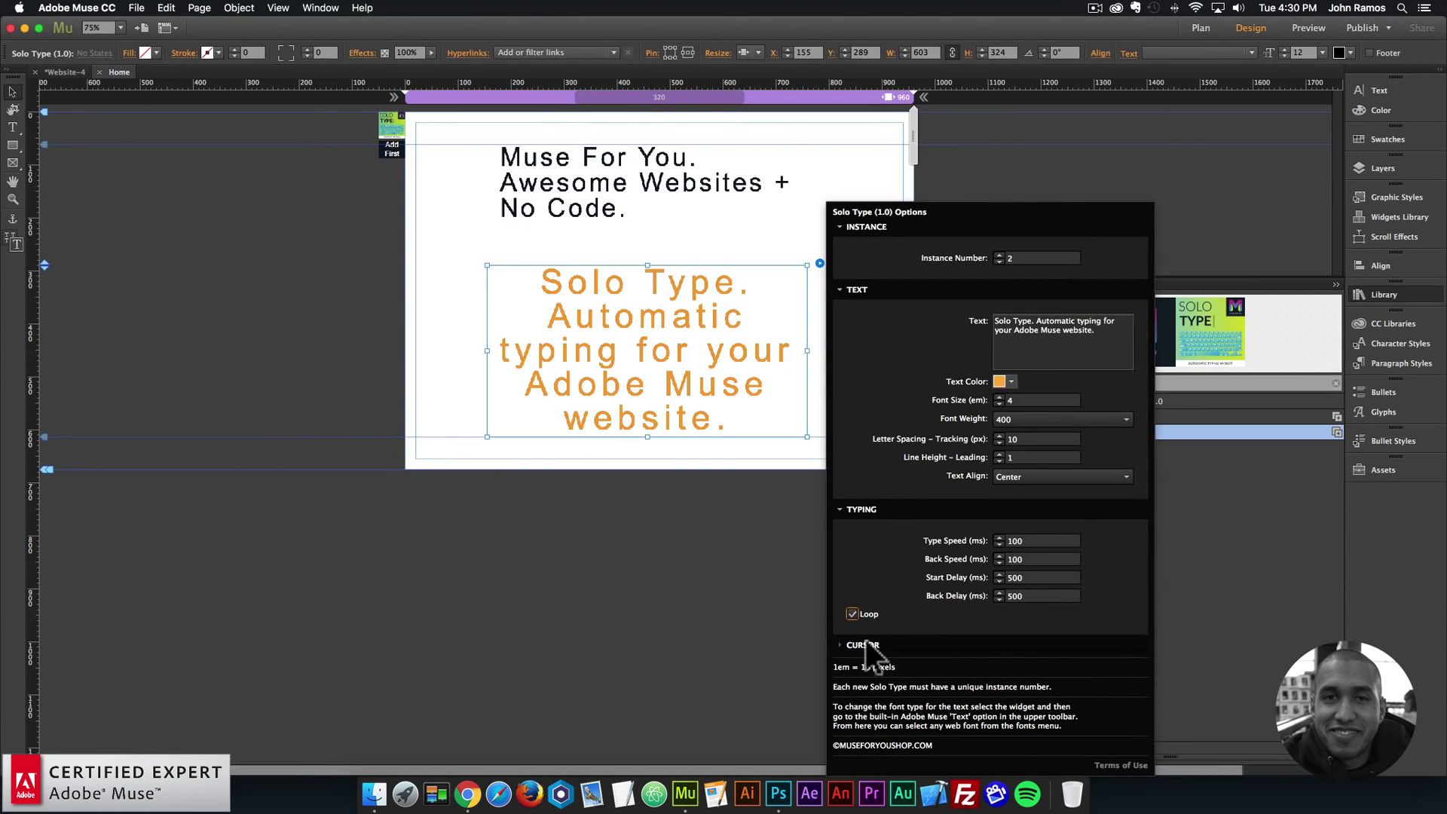
- In the second widget's cursor options, set the cursor color to teal (RGB 0, 169, 157) and the opacity to 1
click(758, 690)
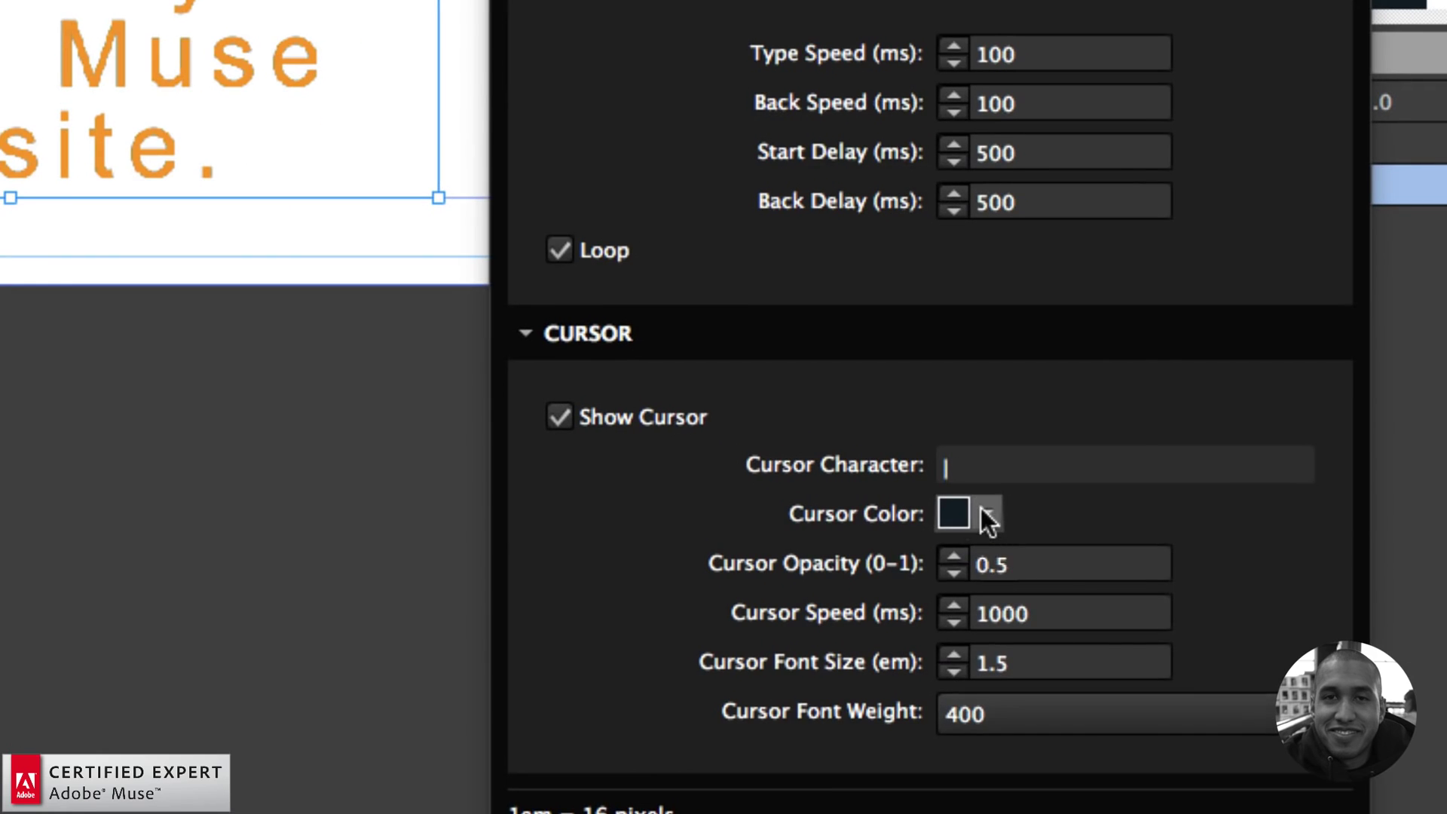
click(990, 519)
click(1041, 677)
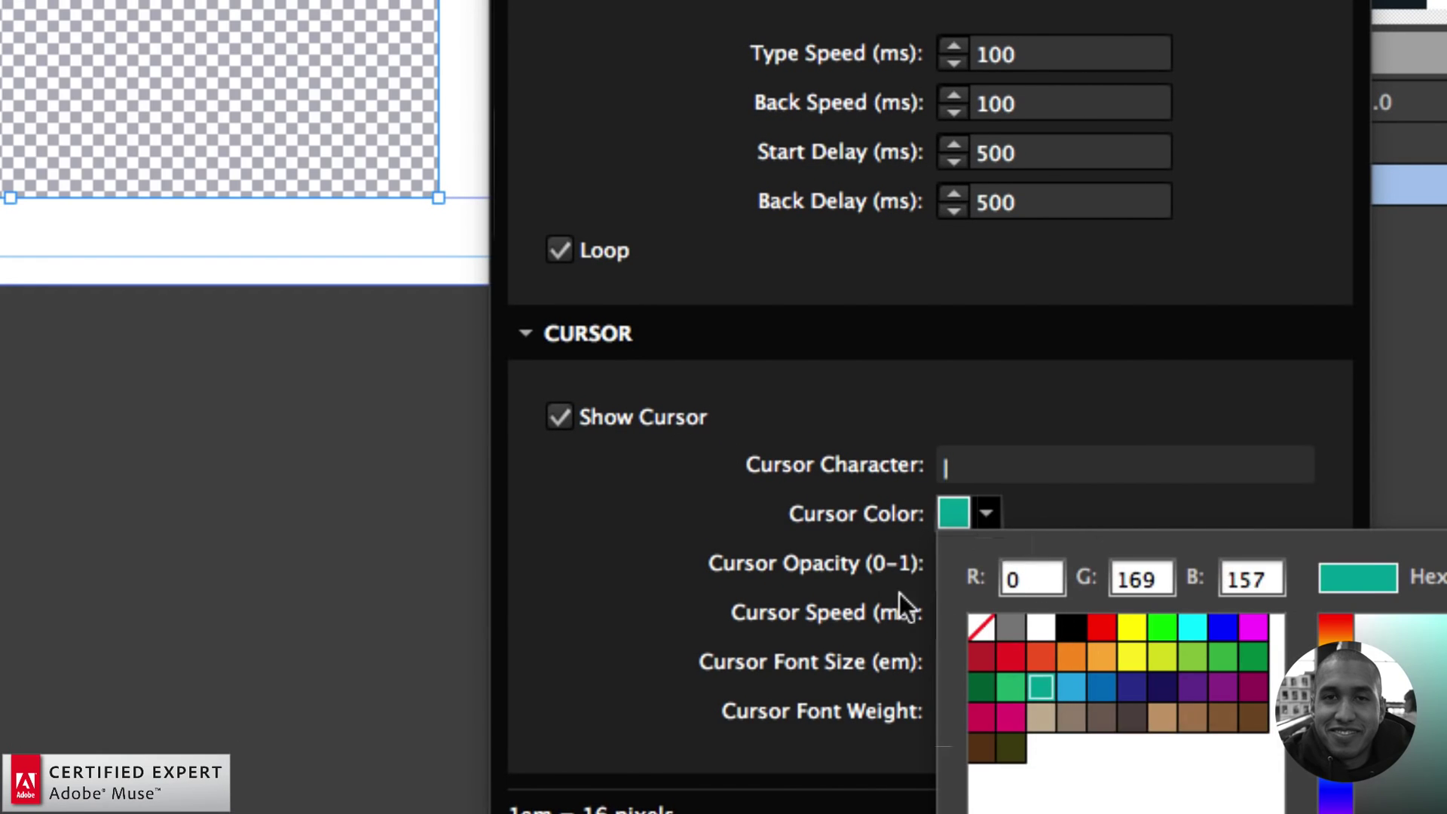
click(972, 563)
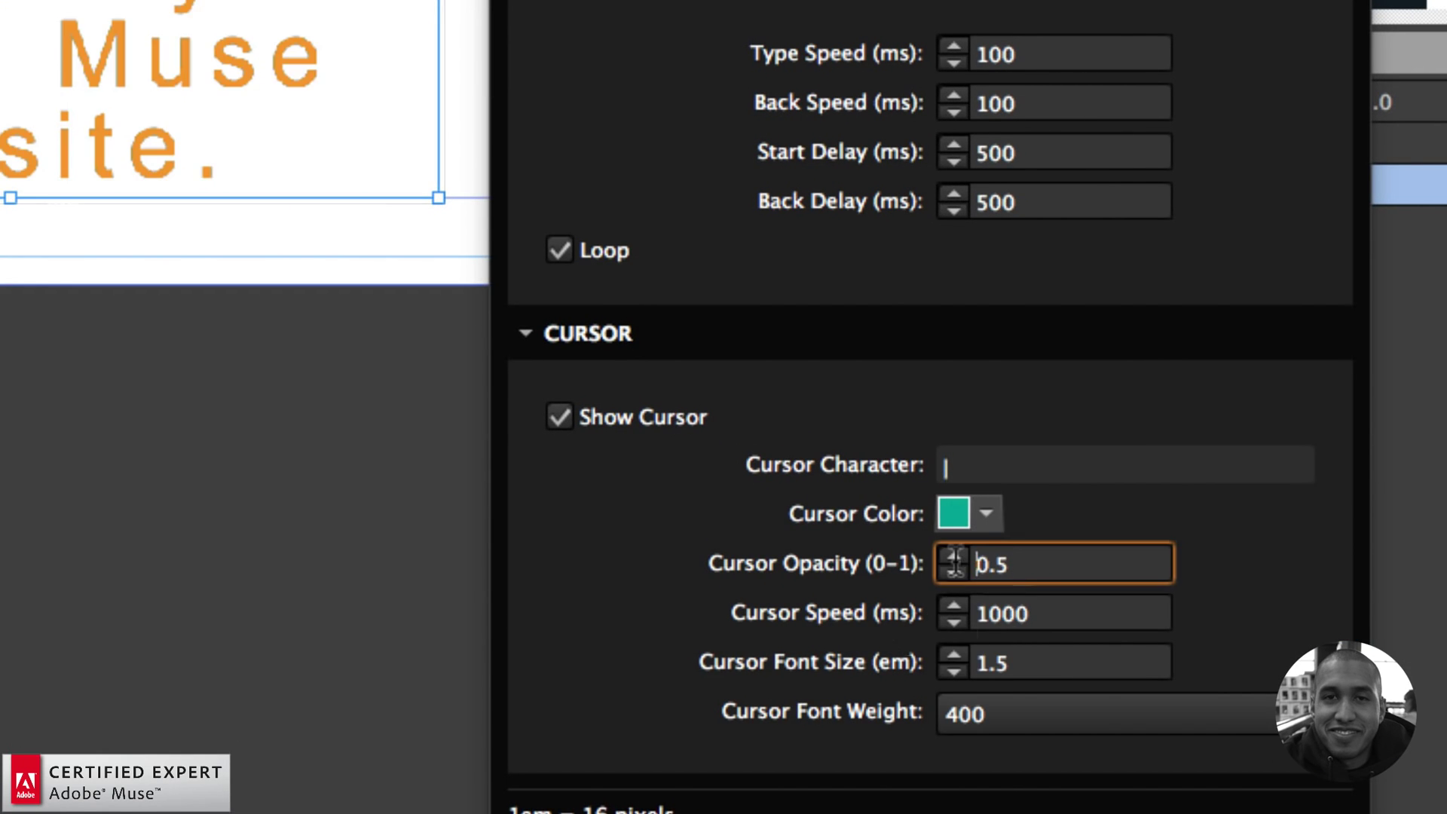
key(shift+End)
text(1)
key(Return)
- Set the second widget's cursor speed to 300 ms and cursor font size to 4 em, and close its options
click(1046, 603)
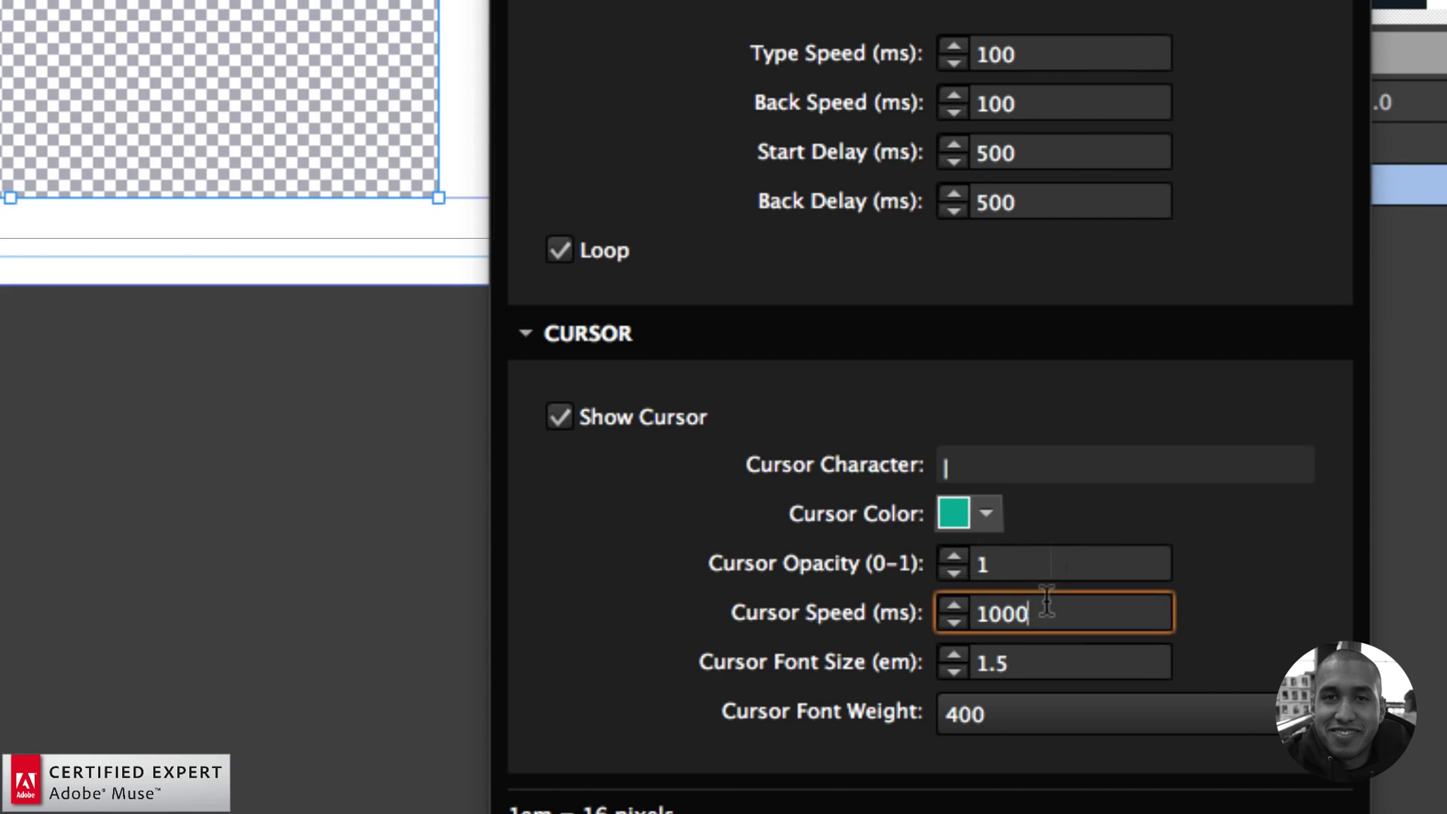
drag(1046, 603, 952, 595)
text(300)
key(Return)
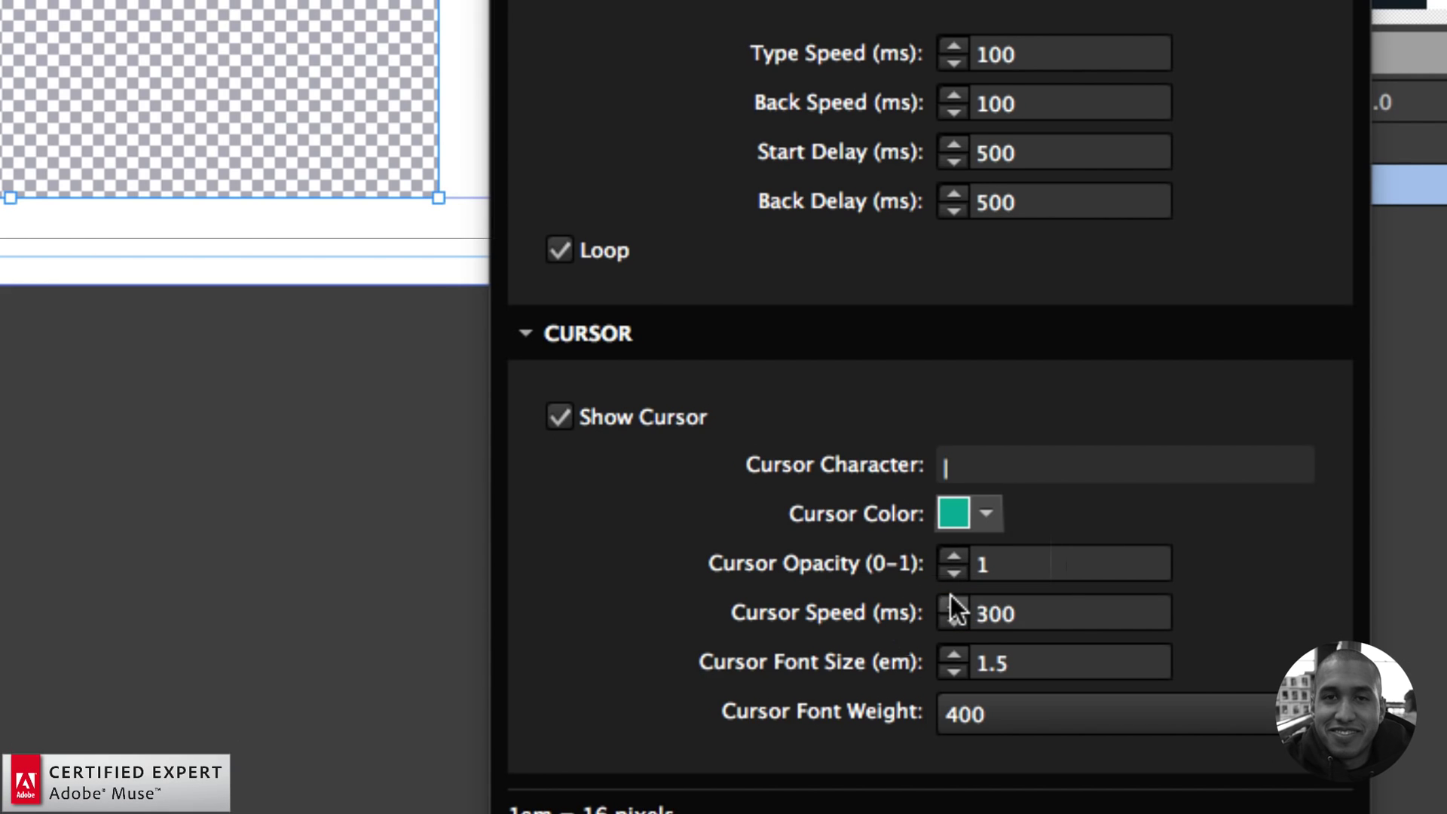
click(1003, 648)
drag(1003, 648, 961, 669)
text(4)
key(Return)
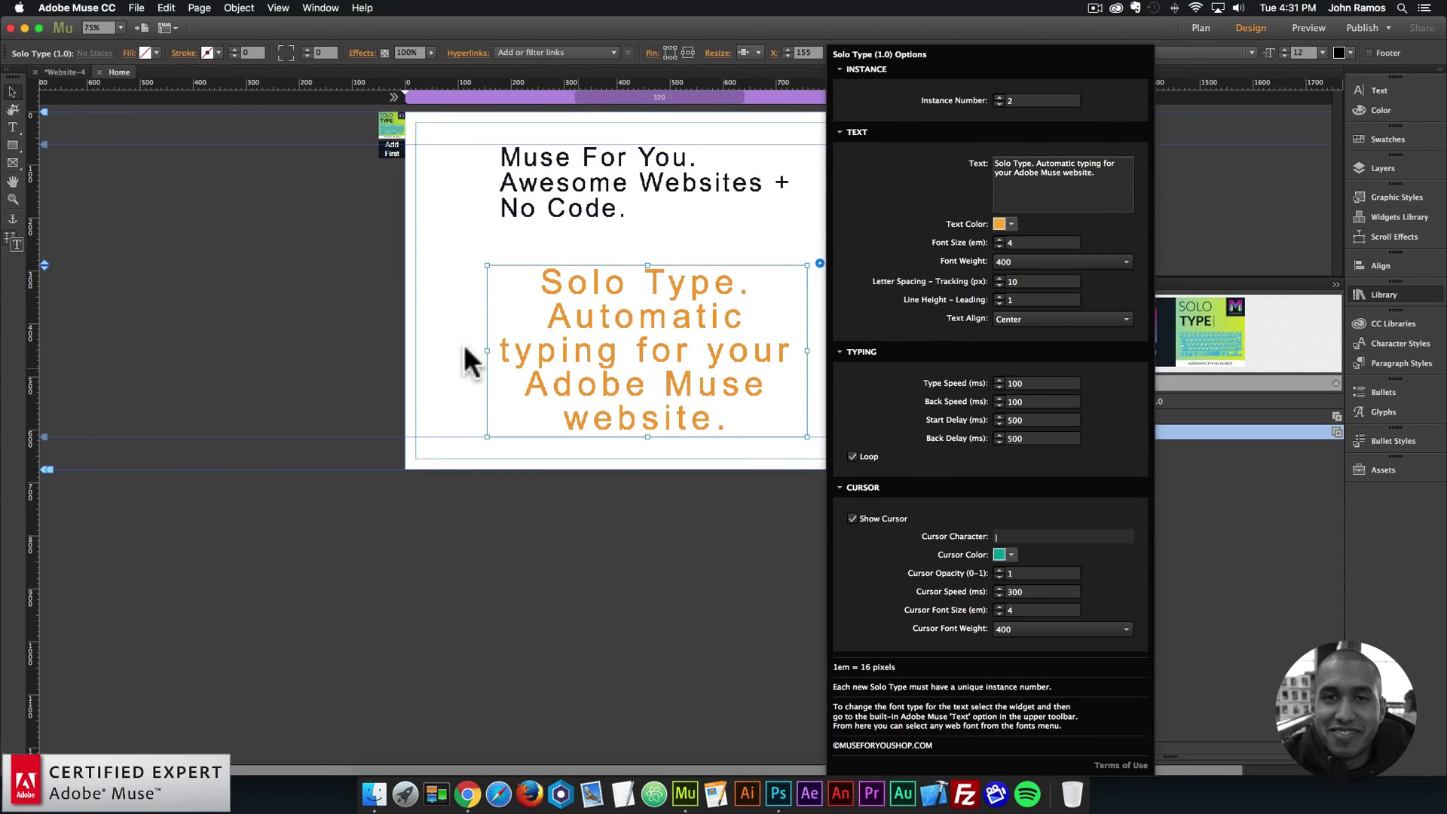
key(Escape)
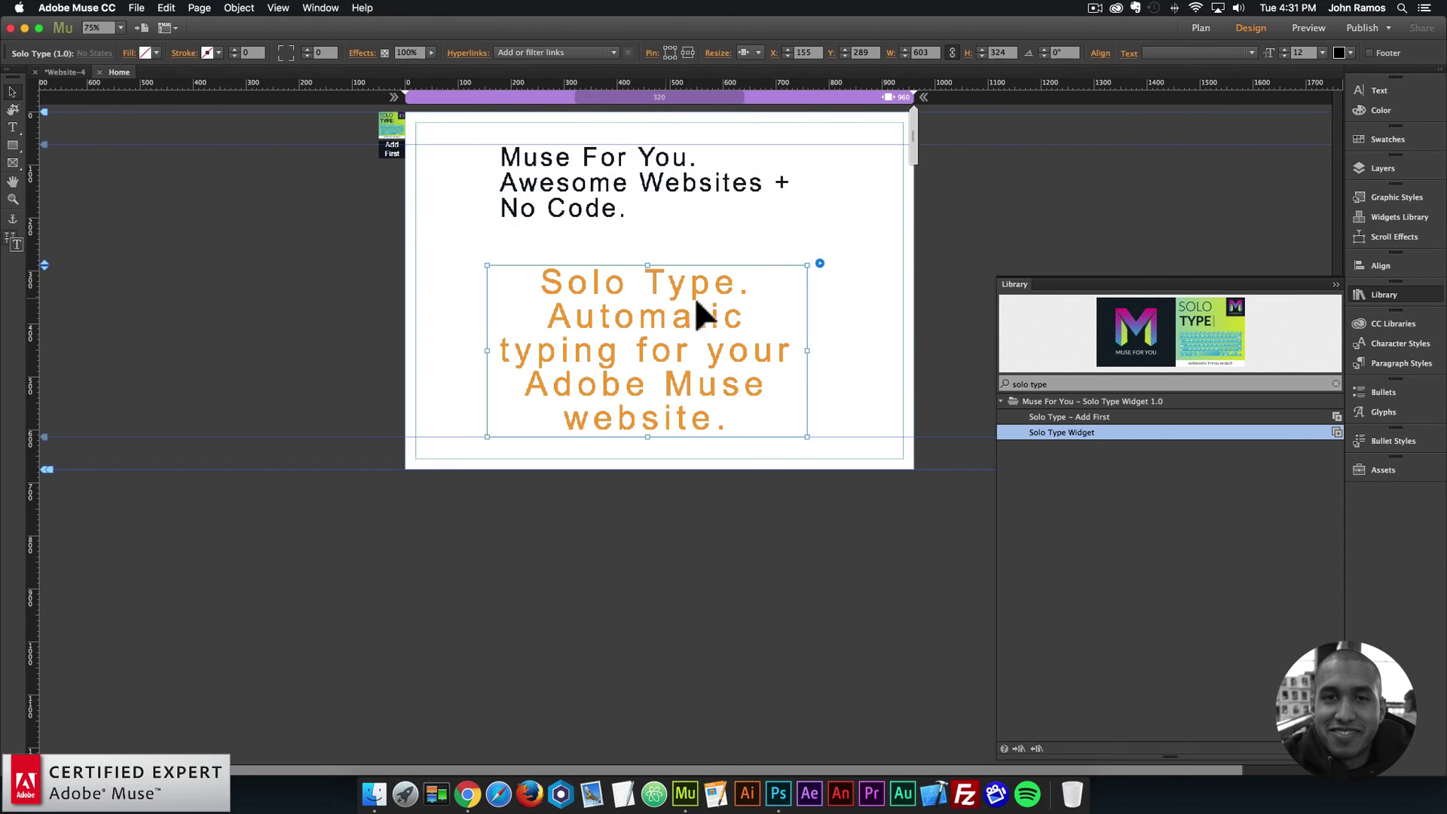
- Preview the page in the browser to check both typing widgets, and return to the Muse design
click(627, 215)
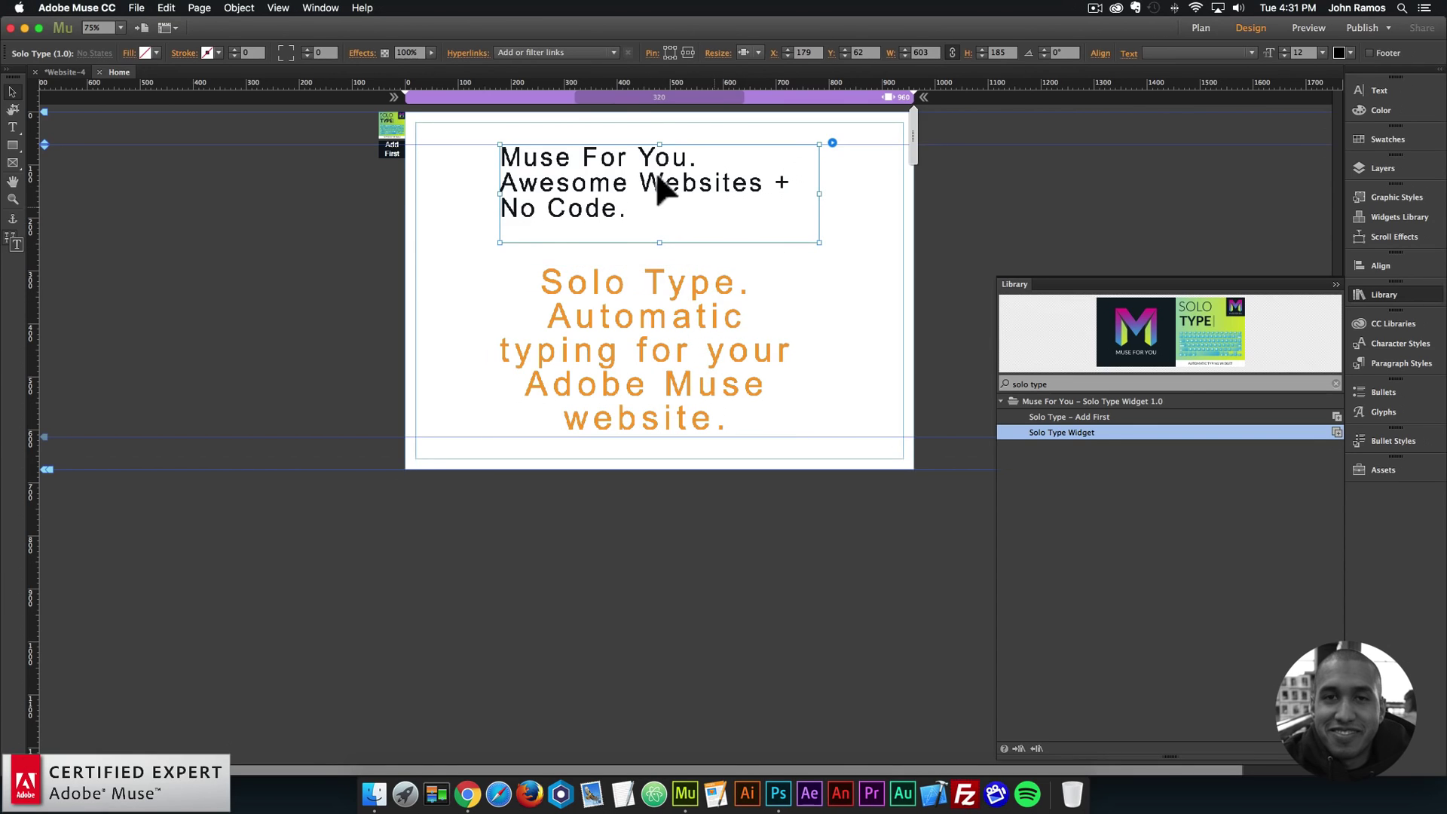
click(375, 228)
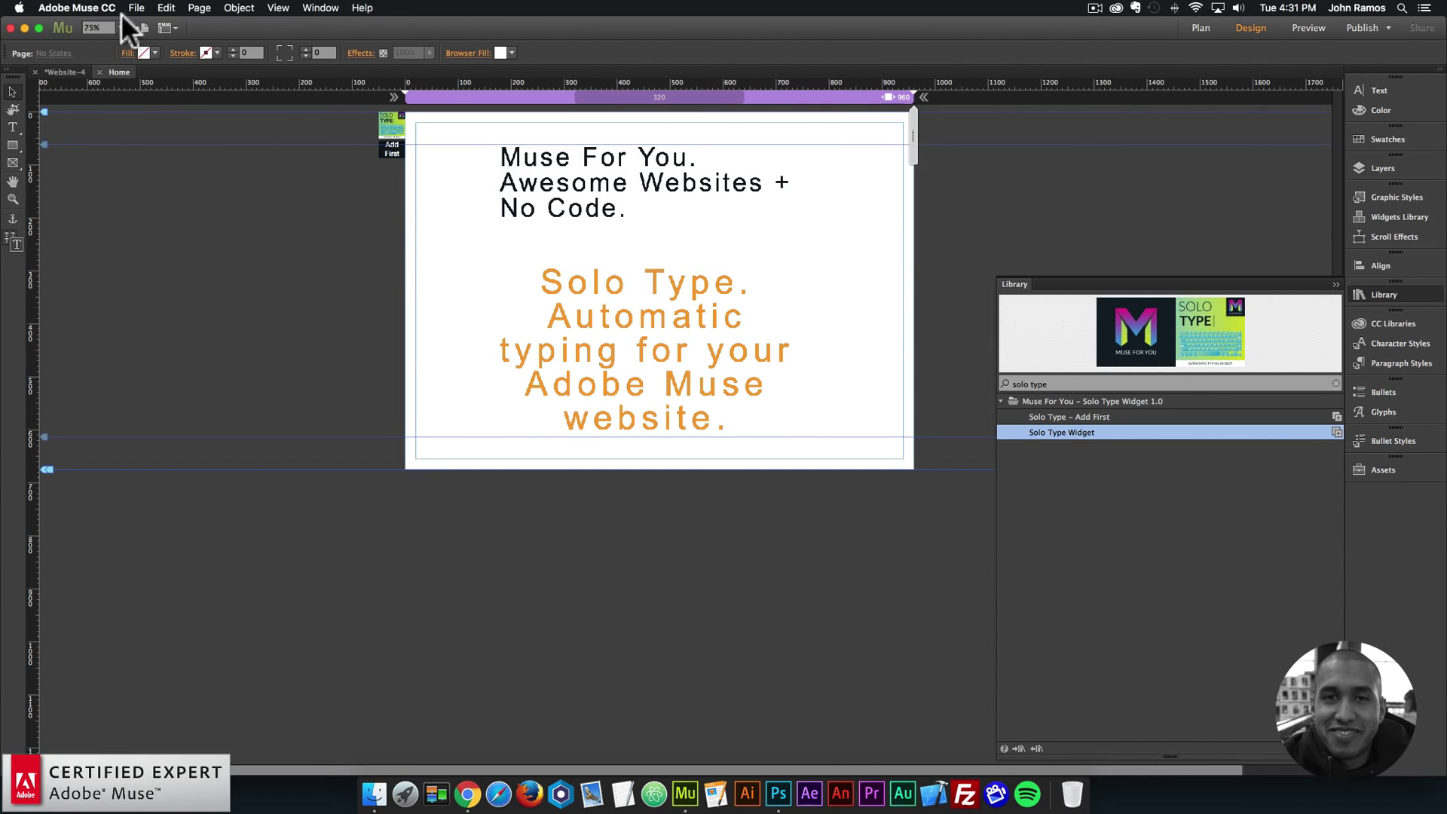
click(136, 8)
click(168, 233)
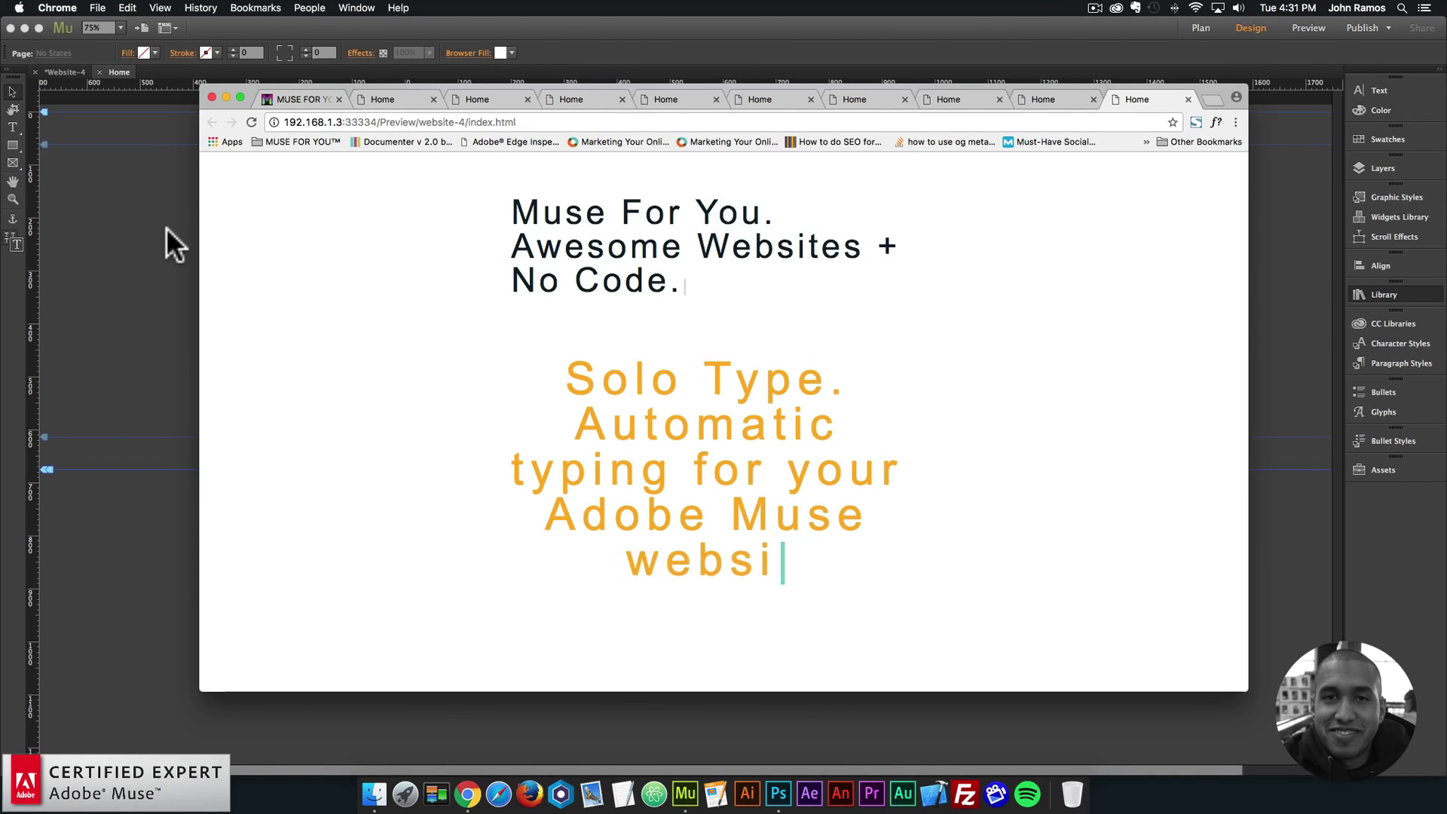
click(601, 32)
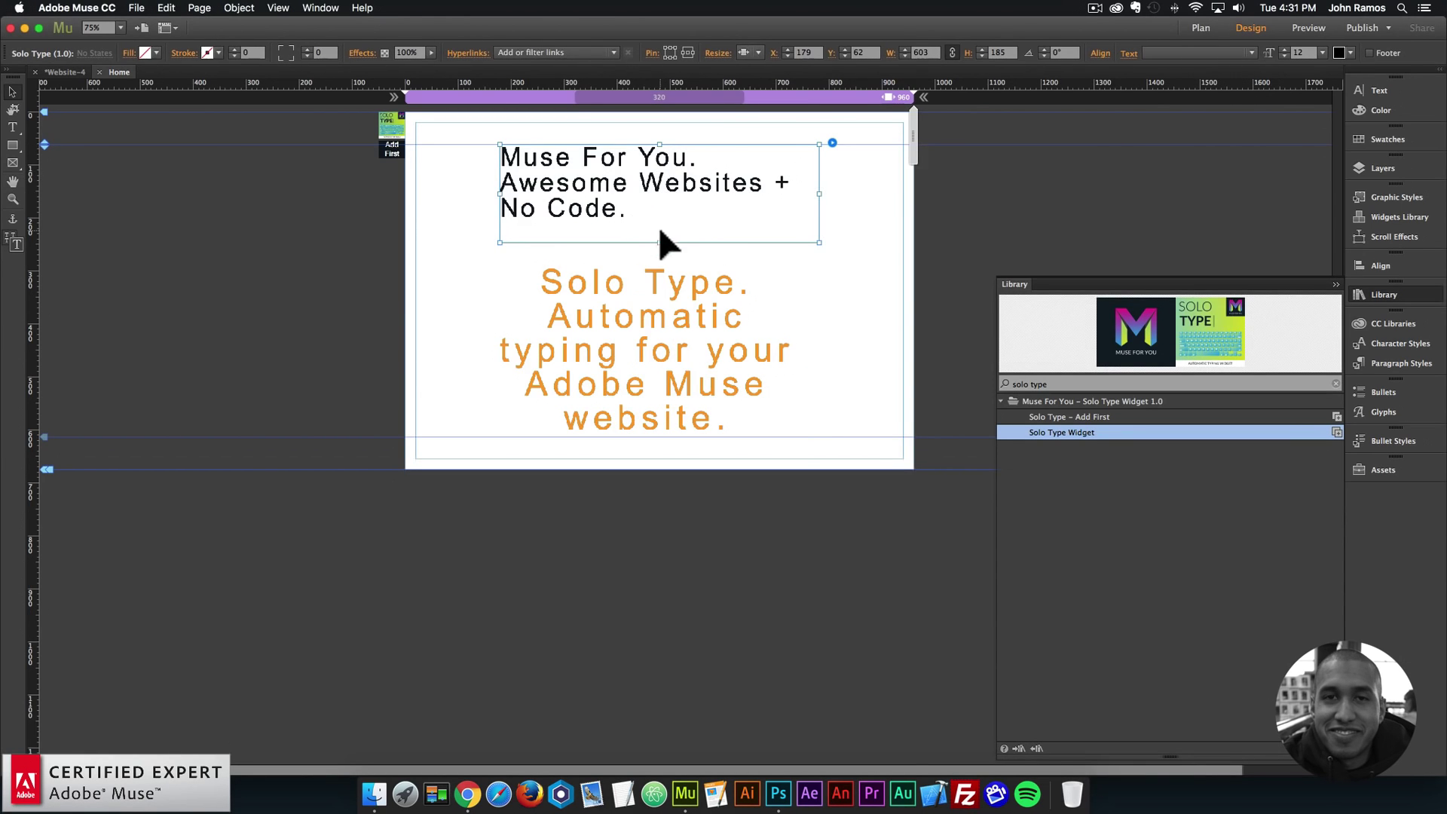
- Nudge the orange Solo Type widget to about X 162, Y 295, and set the upper widget's font to Lato
drag(653, 341, 666, 340)
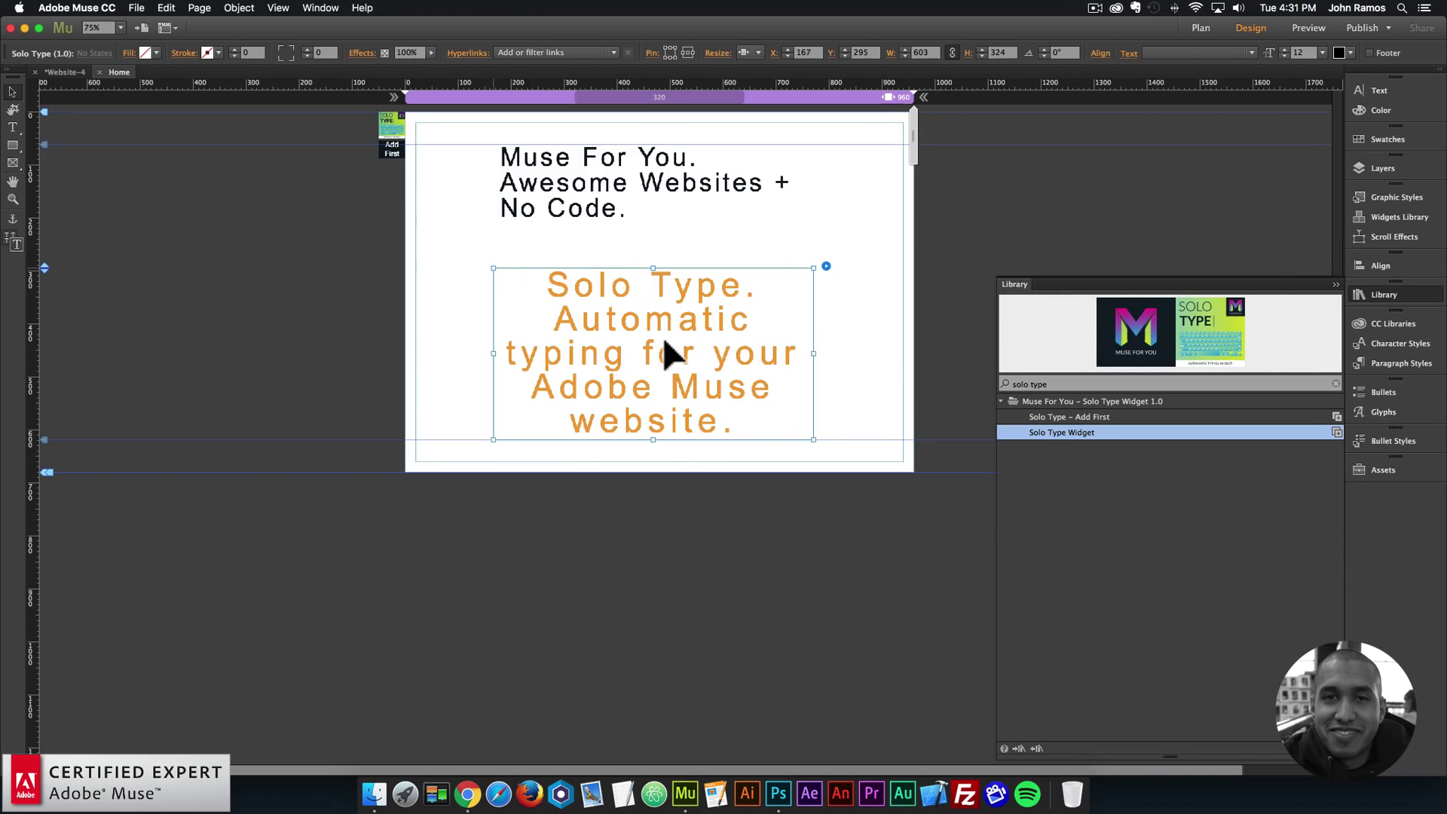
click(648, 181)
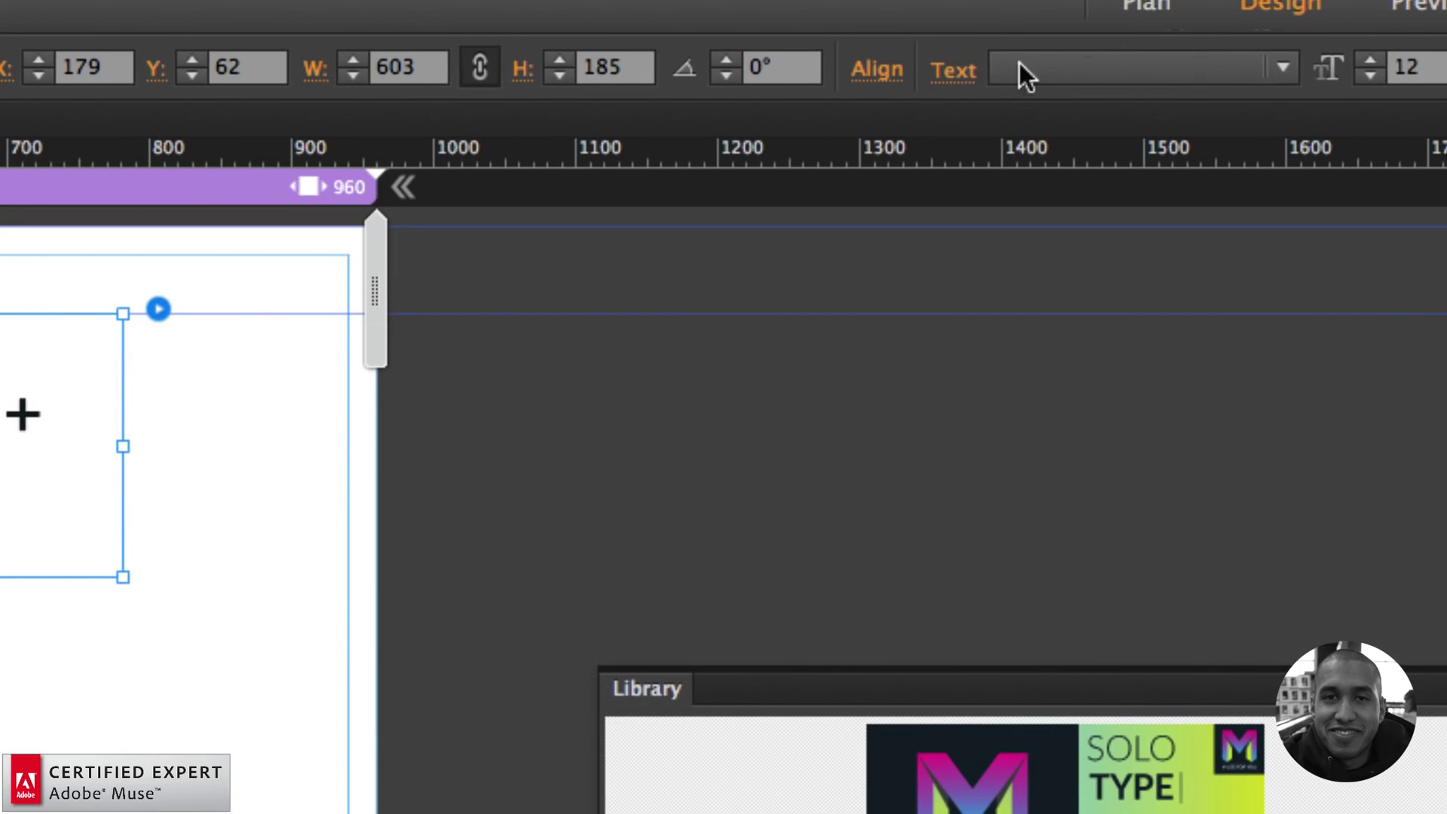
click(1275, 67)
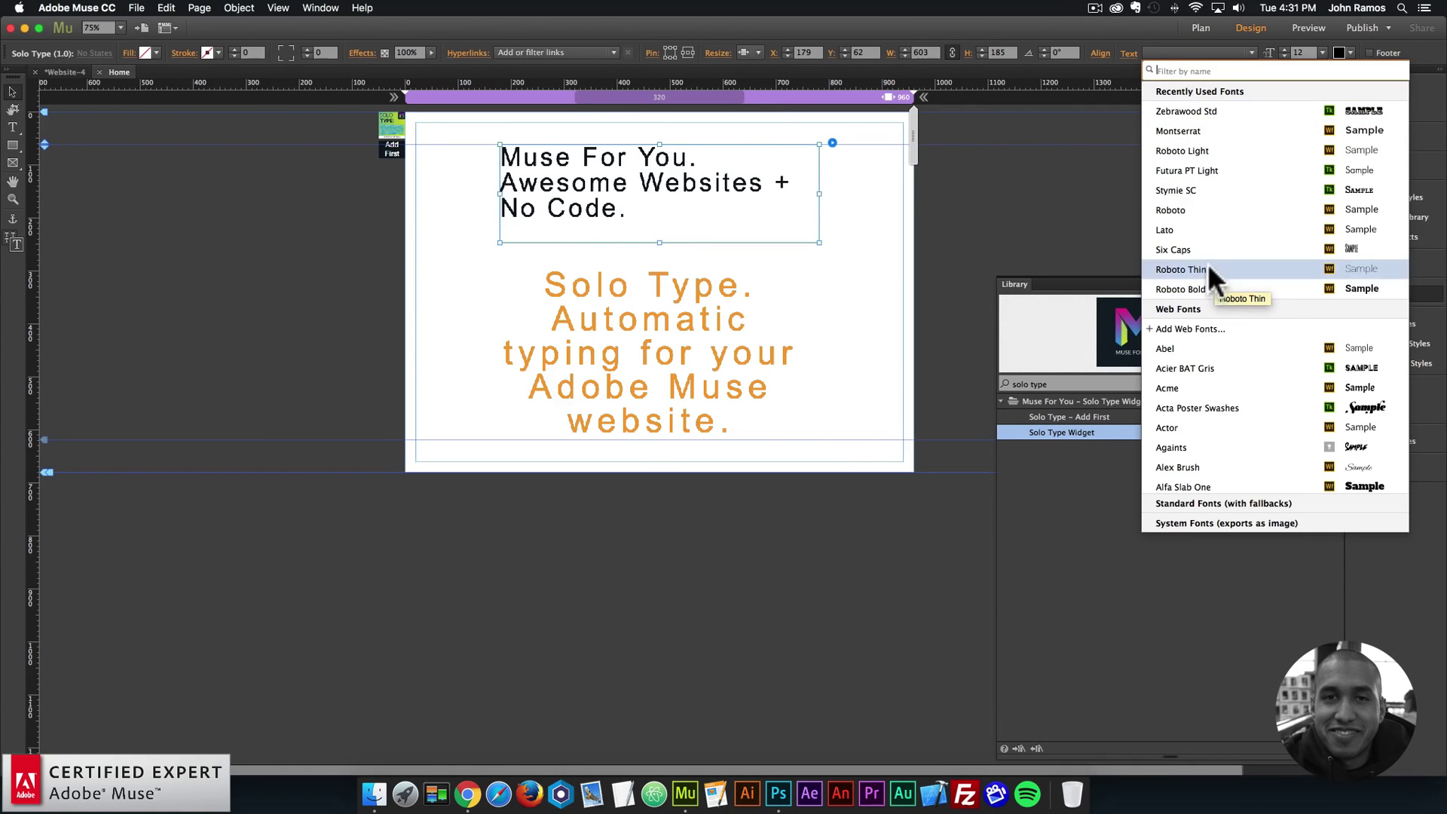
click(1228, 228)
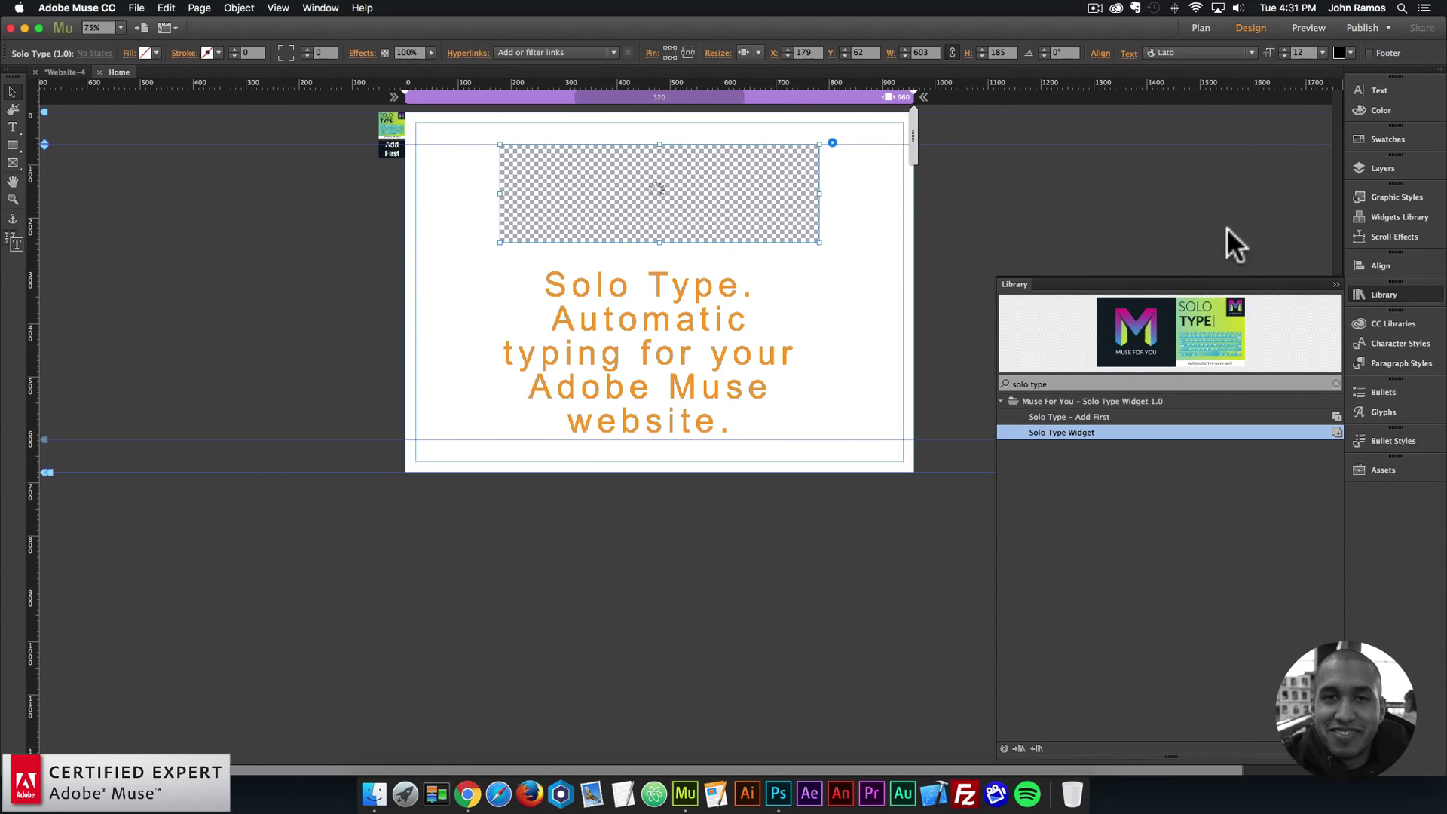
- Set the font of the orange Solo Type widget to Zebrawood Std
click(653, 343)
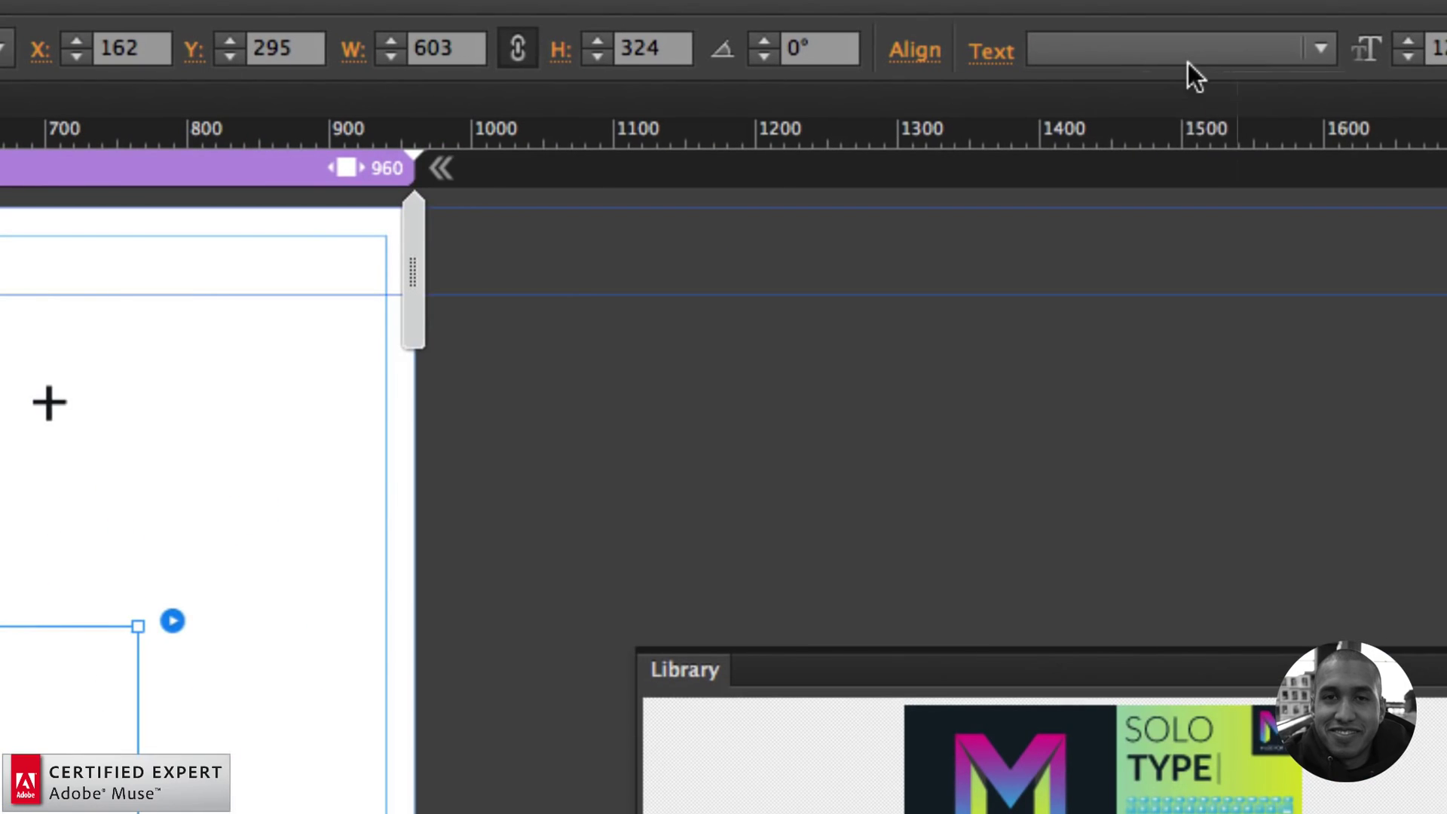
click(1199, 54)
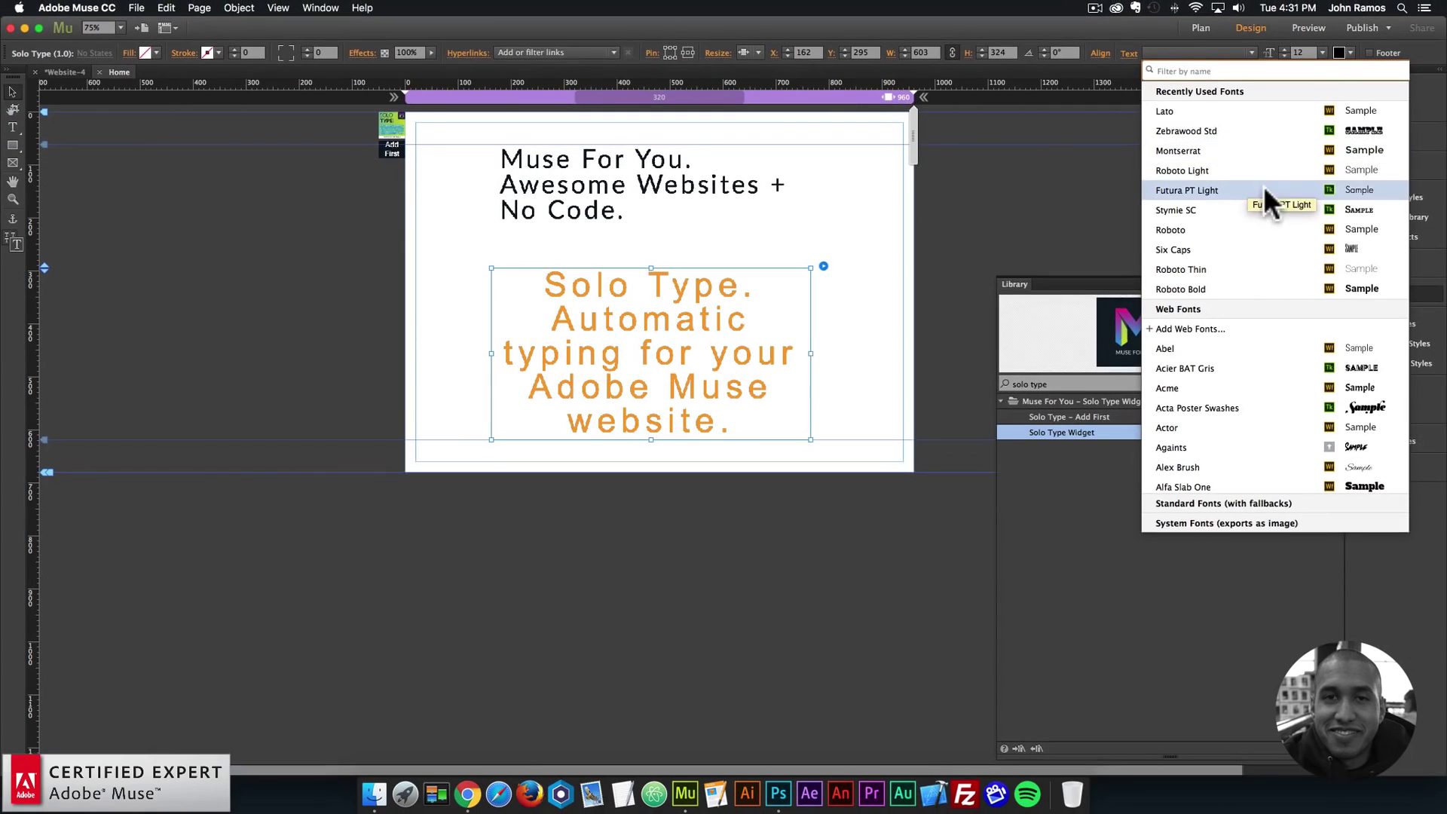
click(1214, 125)
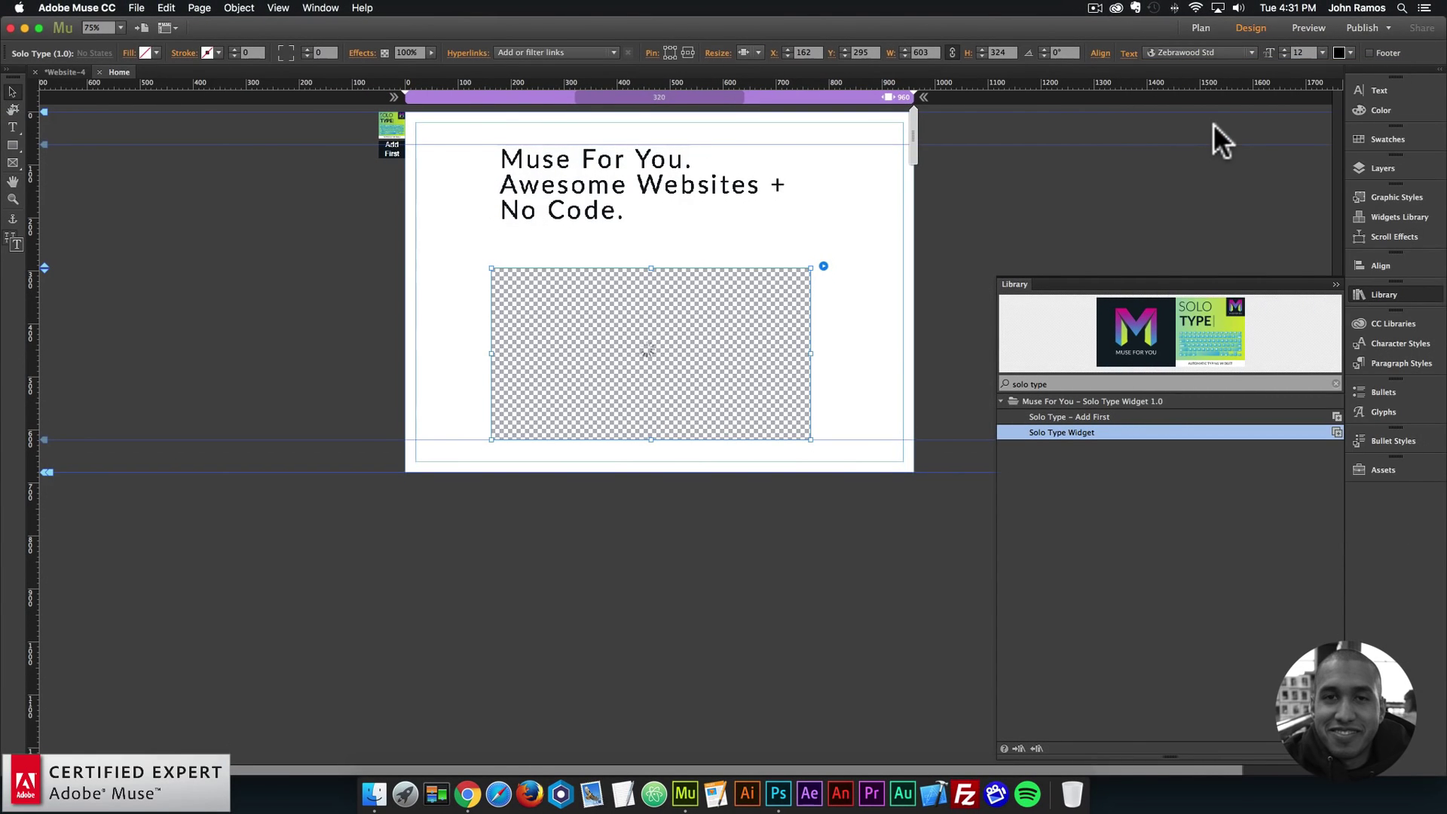
- Preview the page in the browser to check the new widget fonts, and return to the Muse design
click(396, 306)
click(136, 7)
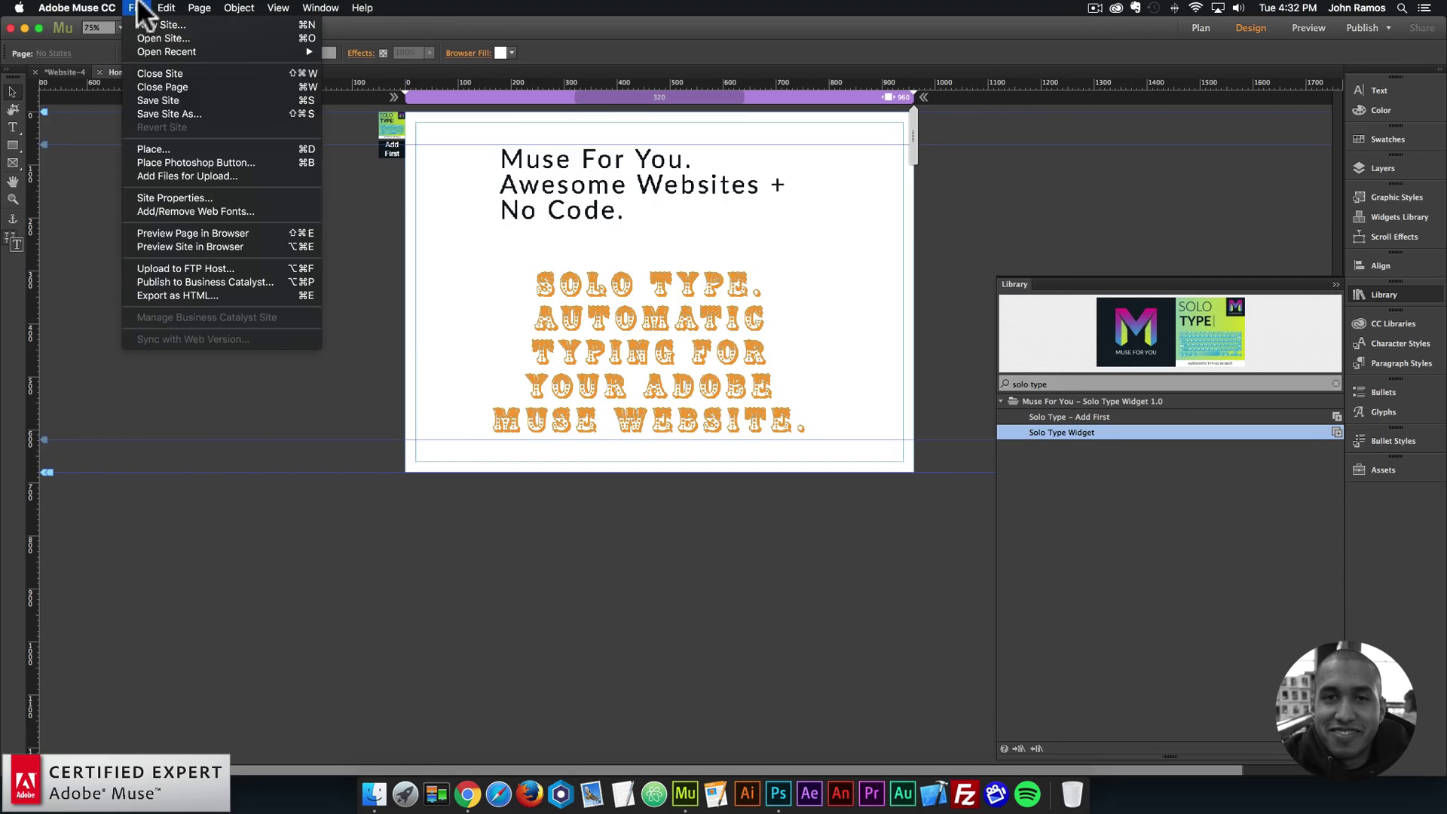
click(187, 231)
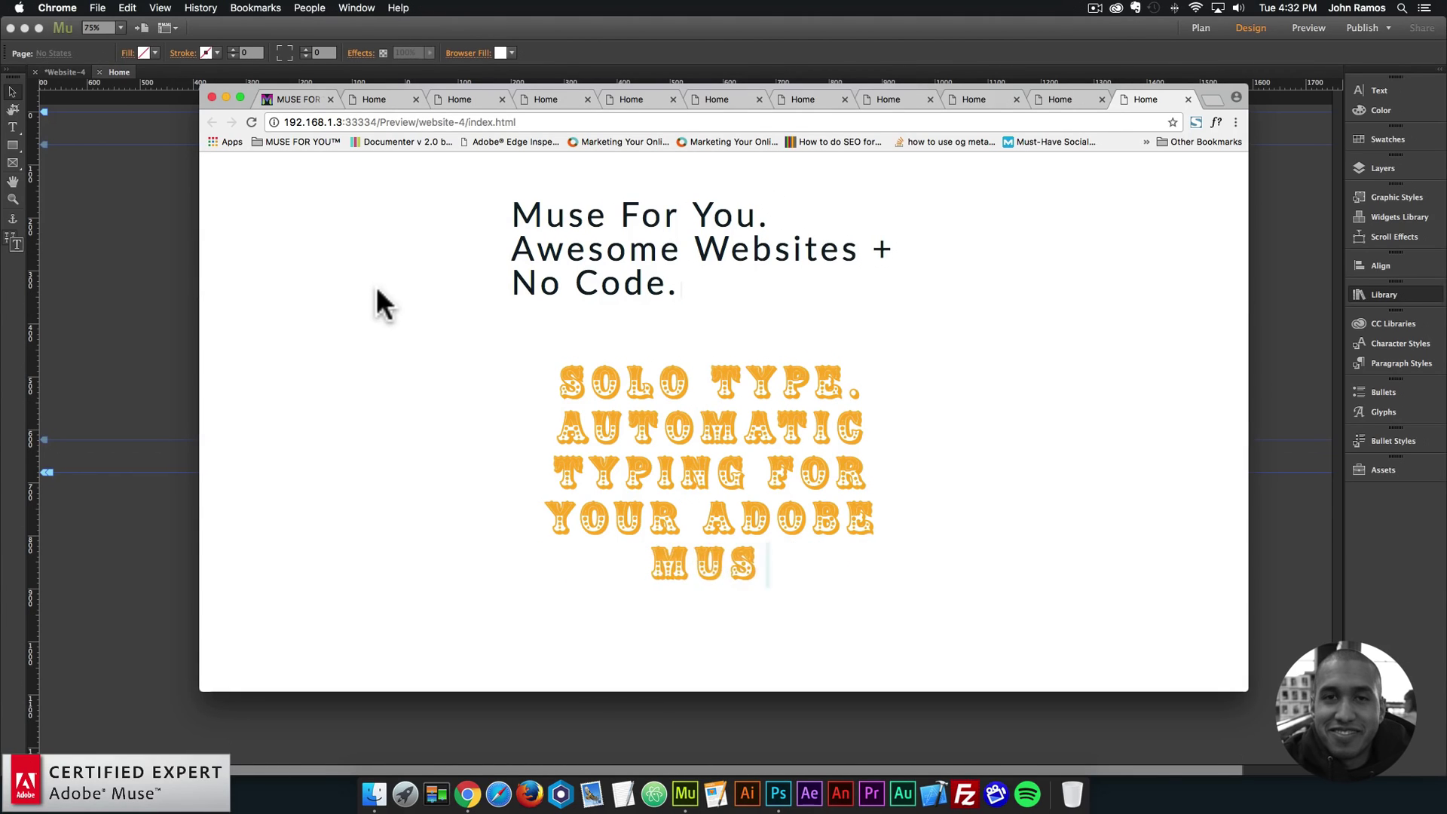
click(159, 274)
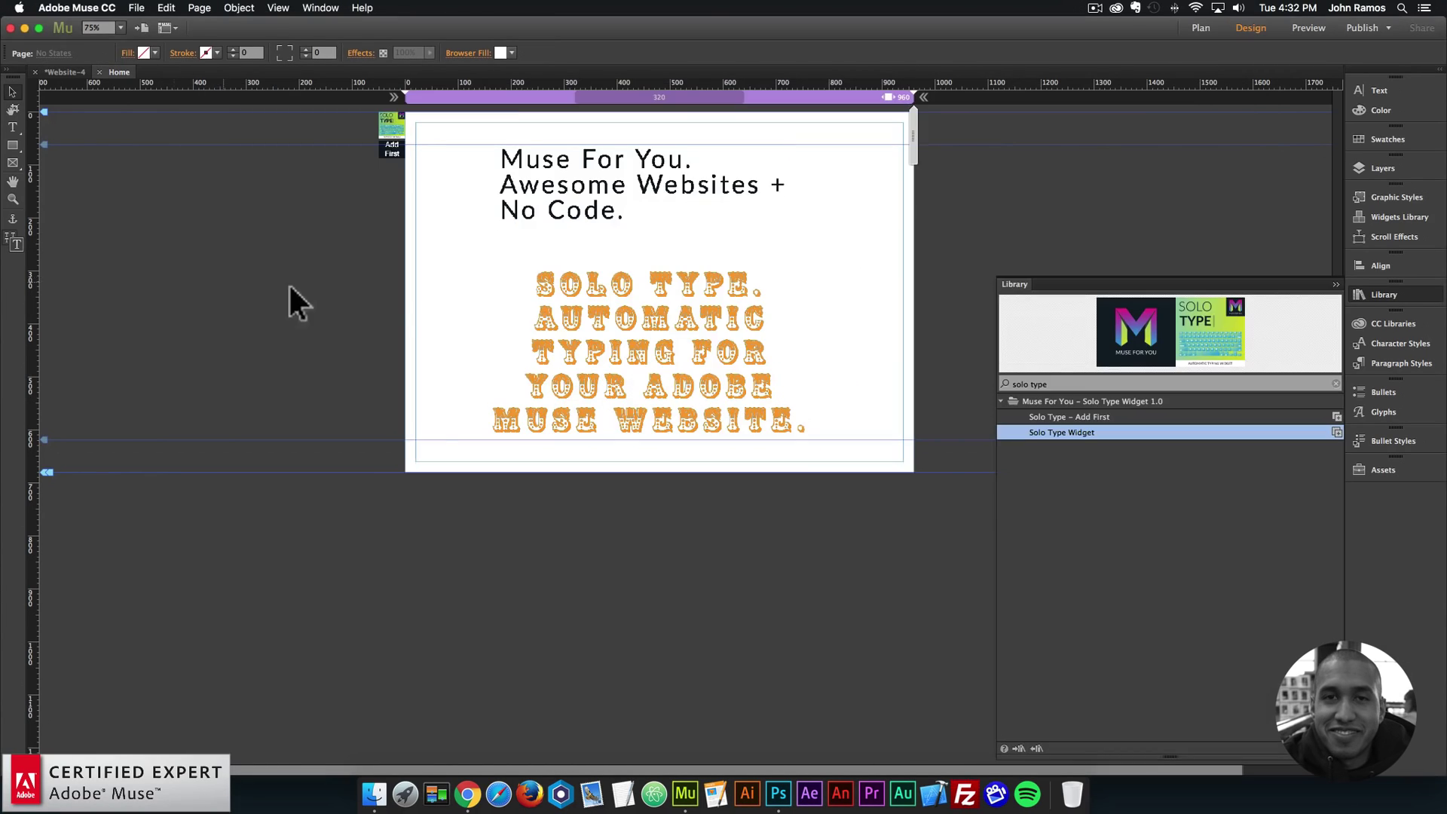
- Open the orange Solo Type widget's options and expand the Typing and Cursor sections
click(651, 315)
click(824, 267)
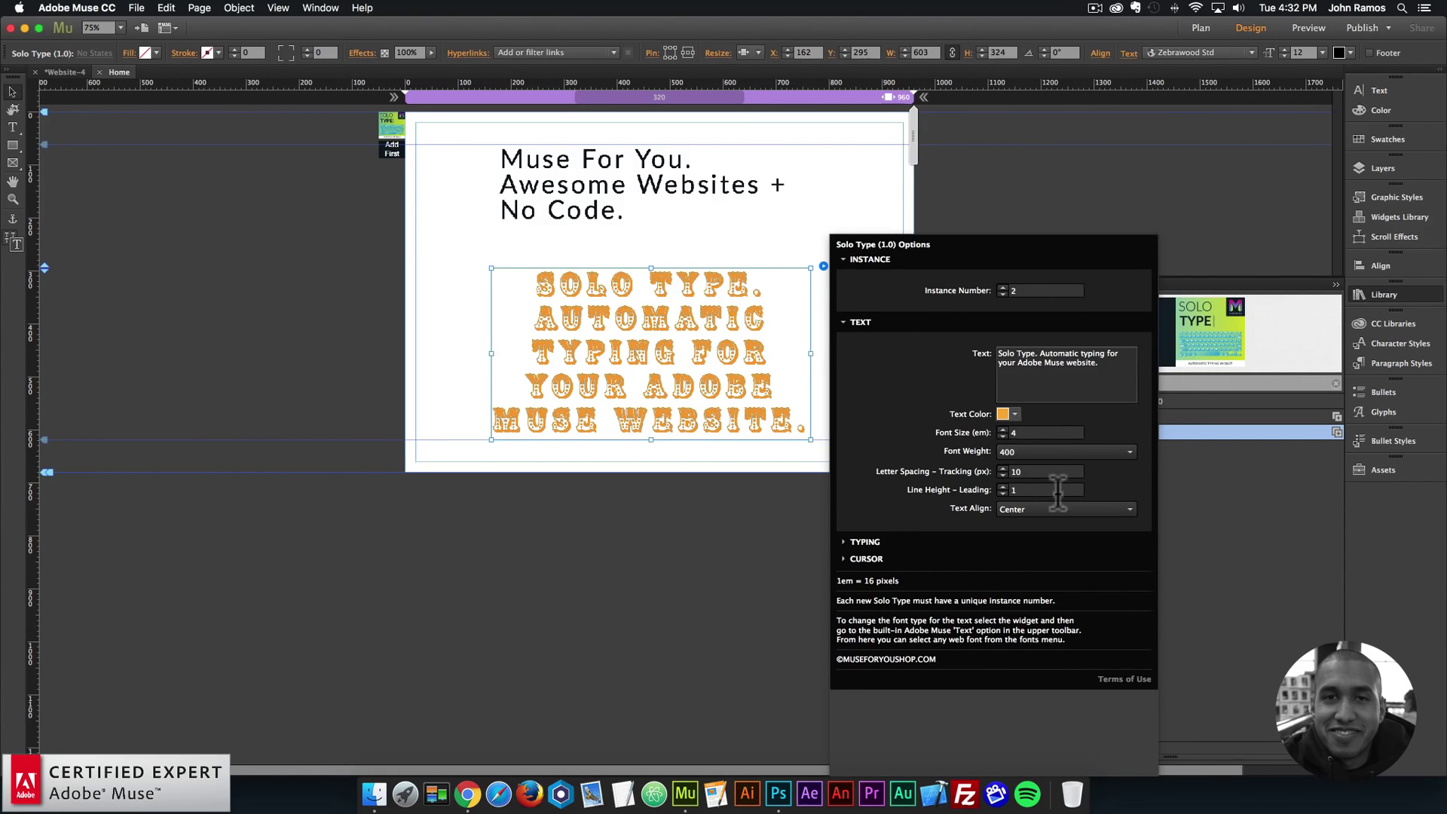
click(864, 543)
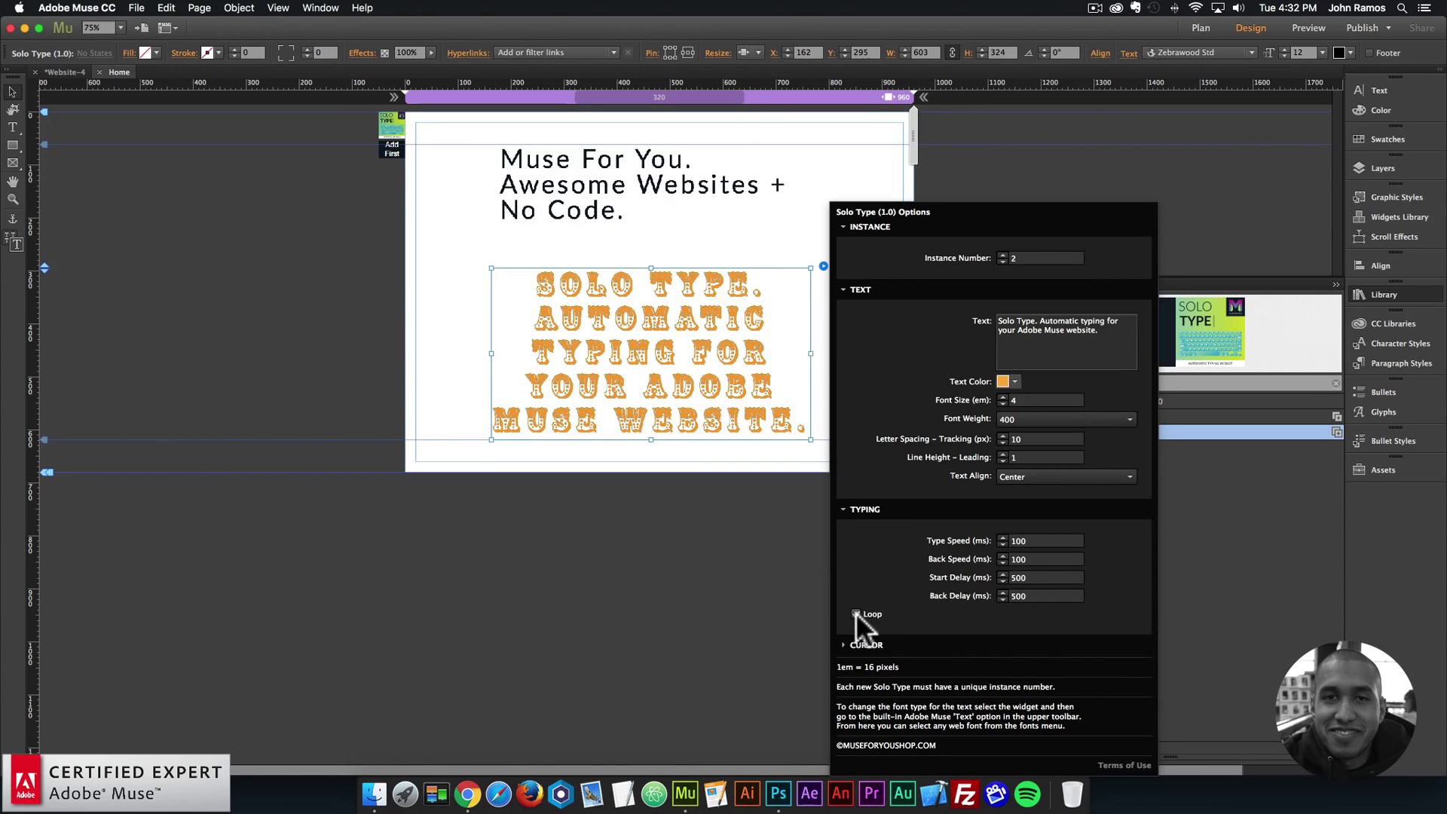
click(867, 644)
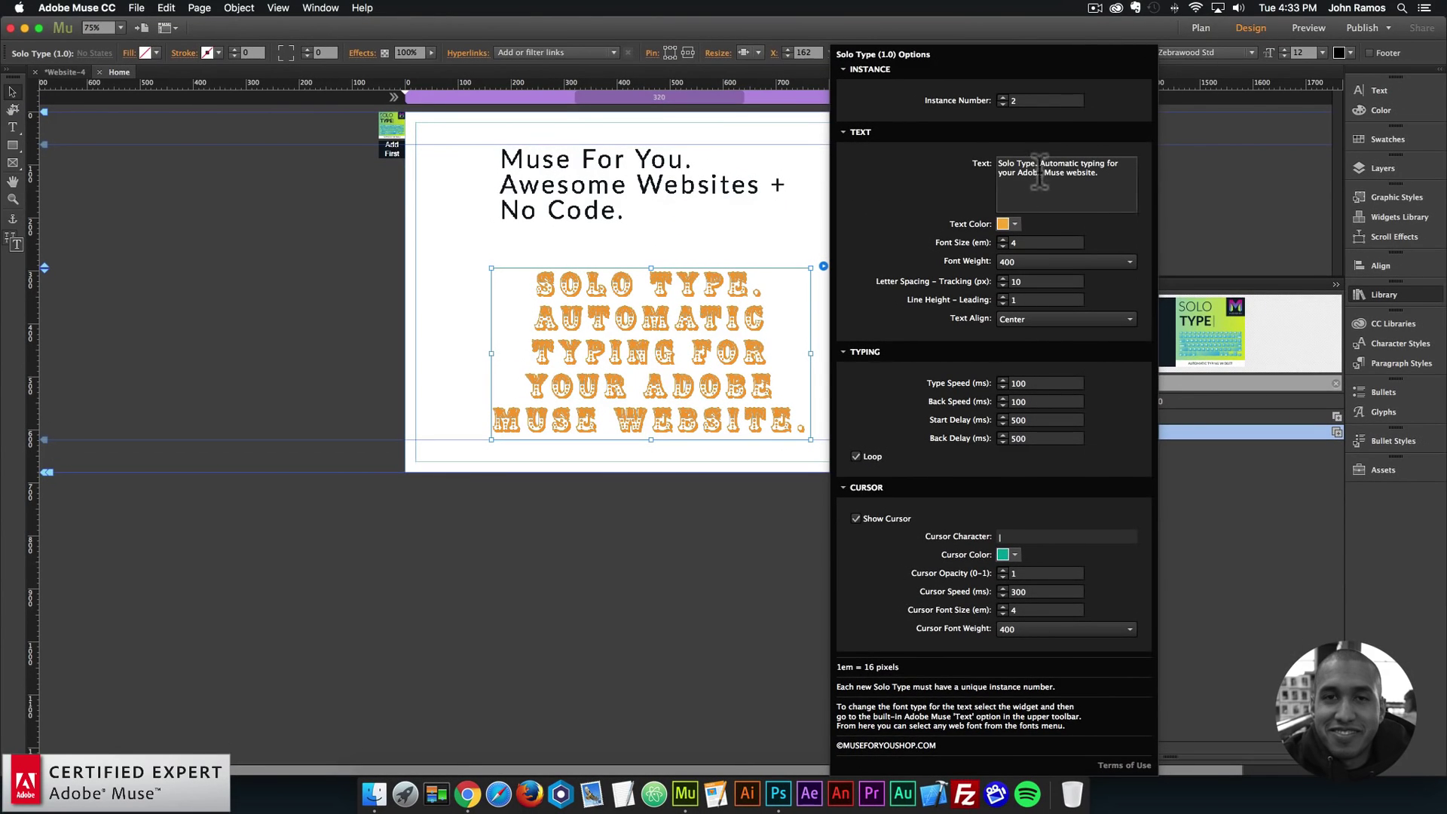
- Replace the space after "Solo Type." in the widget's text with a <br/> line break, and close the options
click(1040, 163)
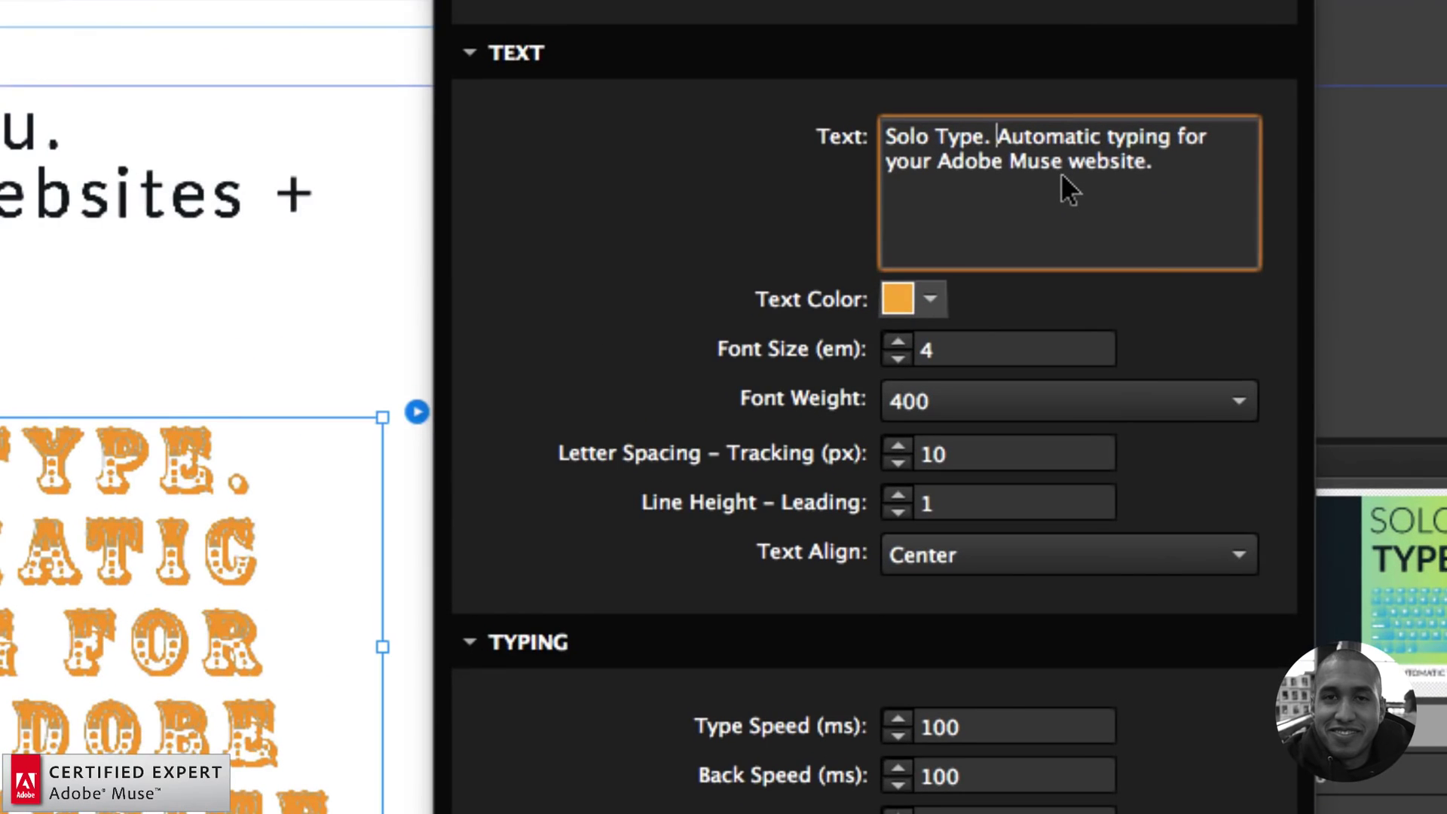
key(BackSpace)
text(<br)
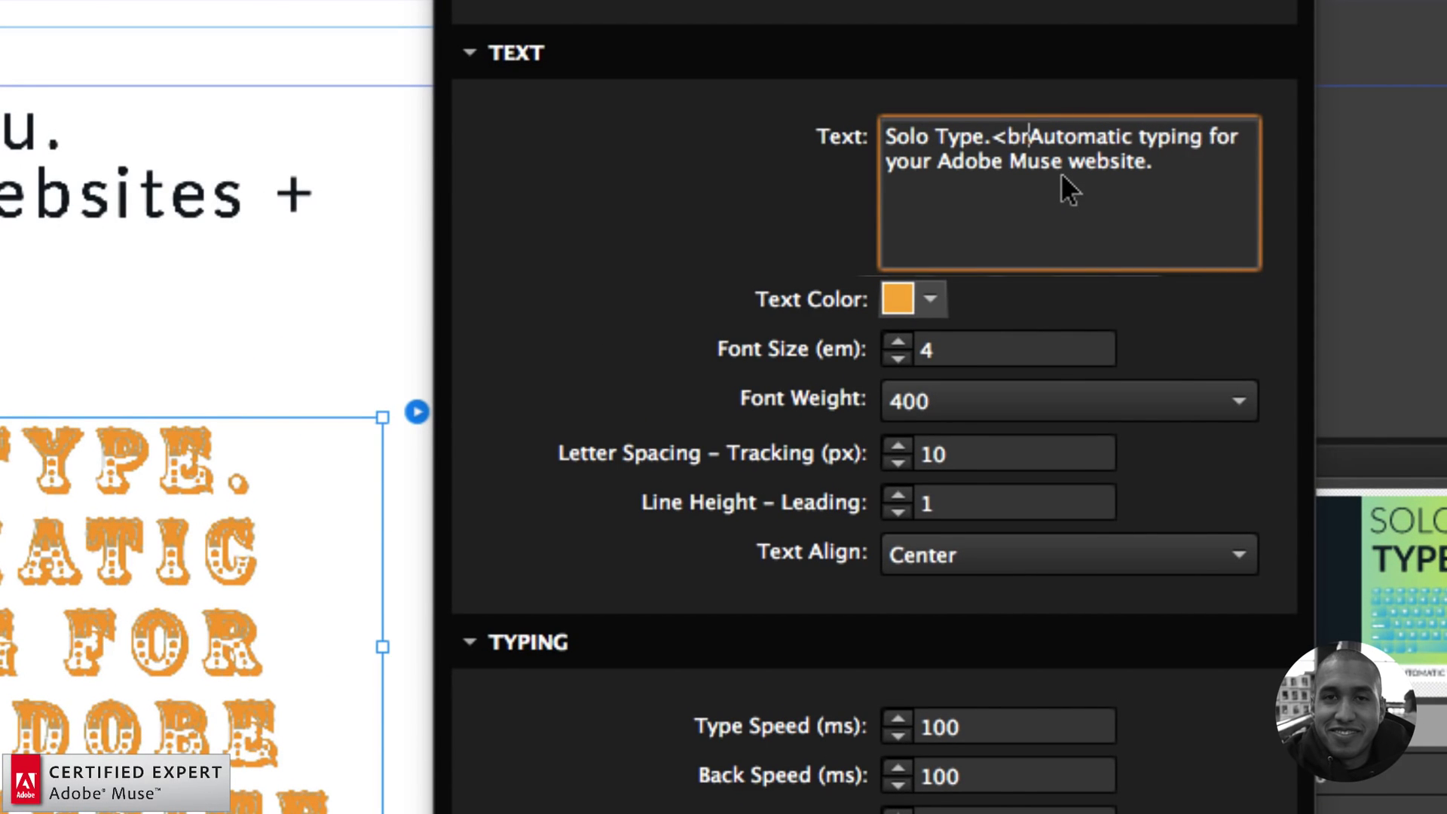
key(BackSpace)
key(BackSpace)
key(BackSpace)
text(<br/>)
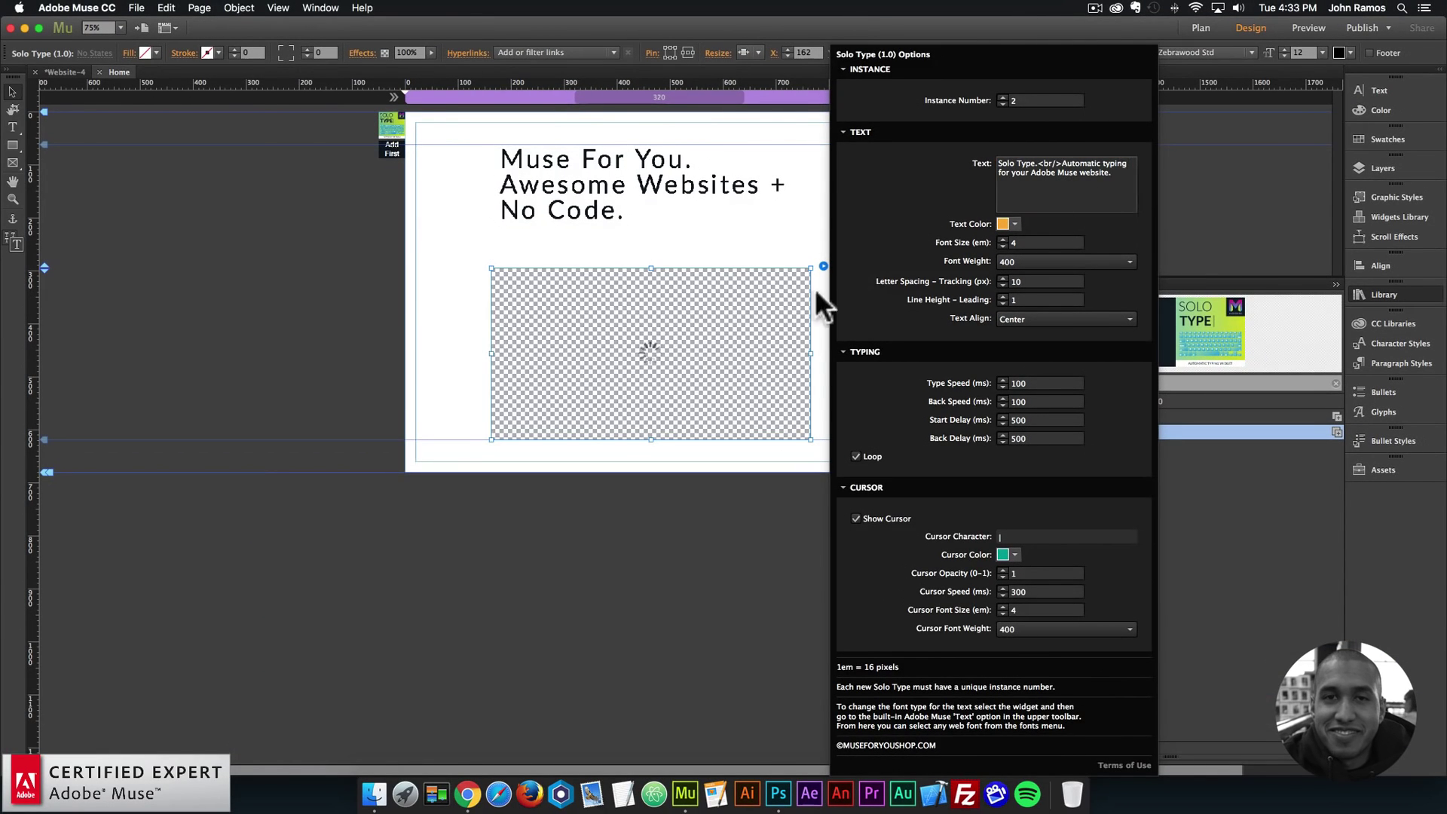
click(715, 325)
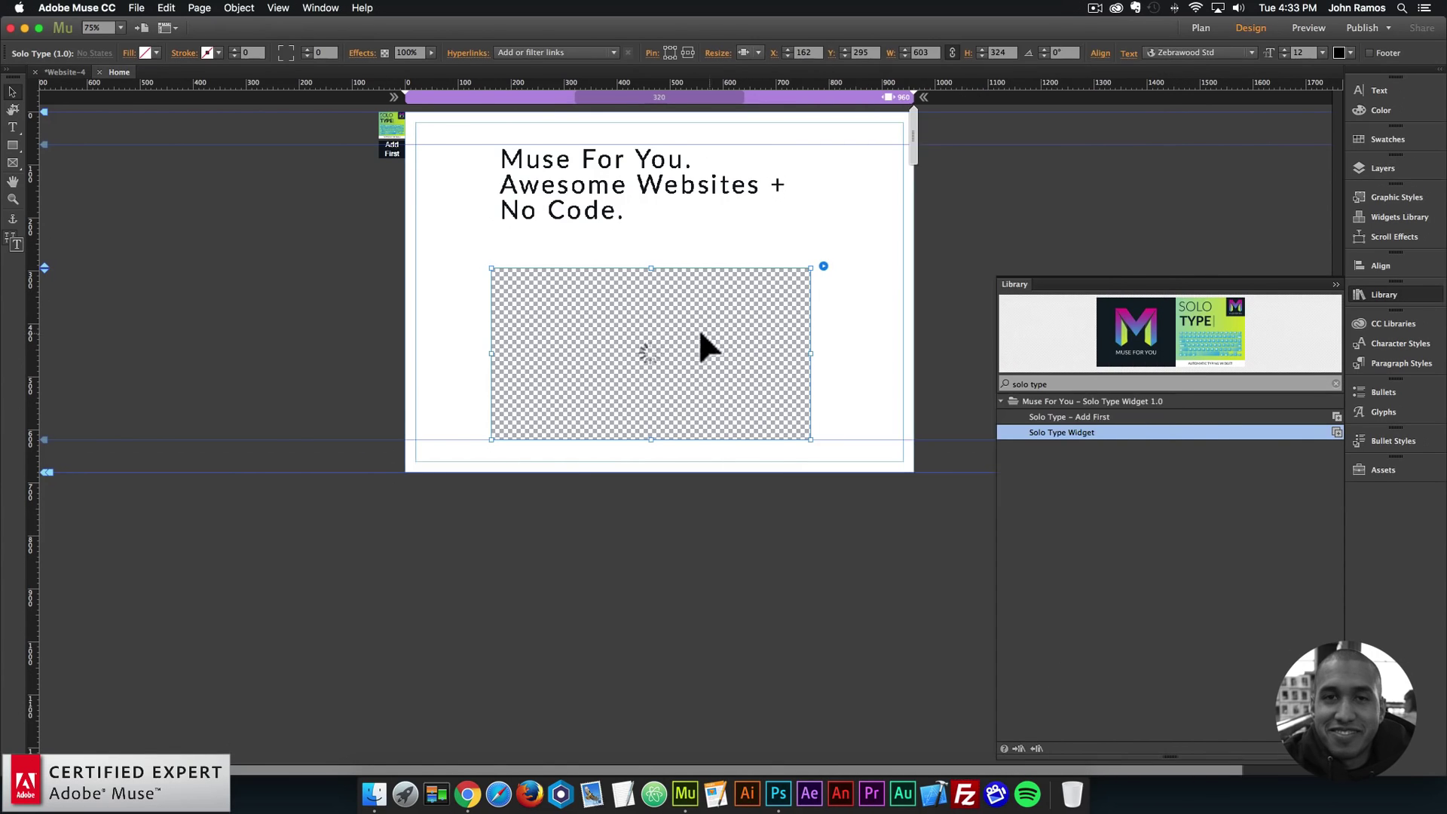
- Preview the page in the browser to check the line break in the orange typing text
click(371, 294)
click(136, 8)
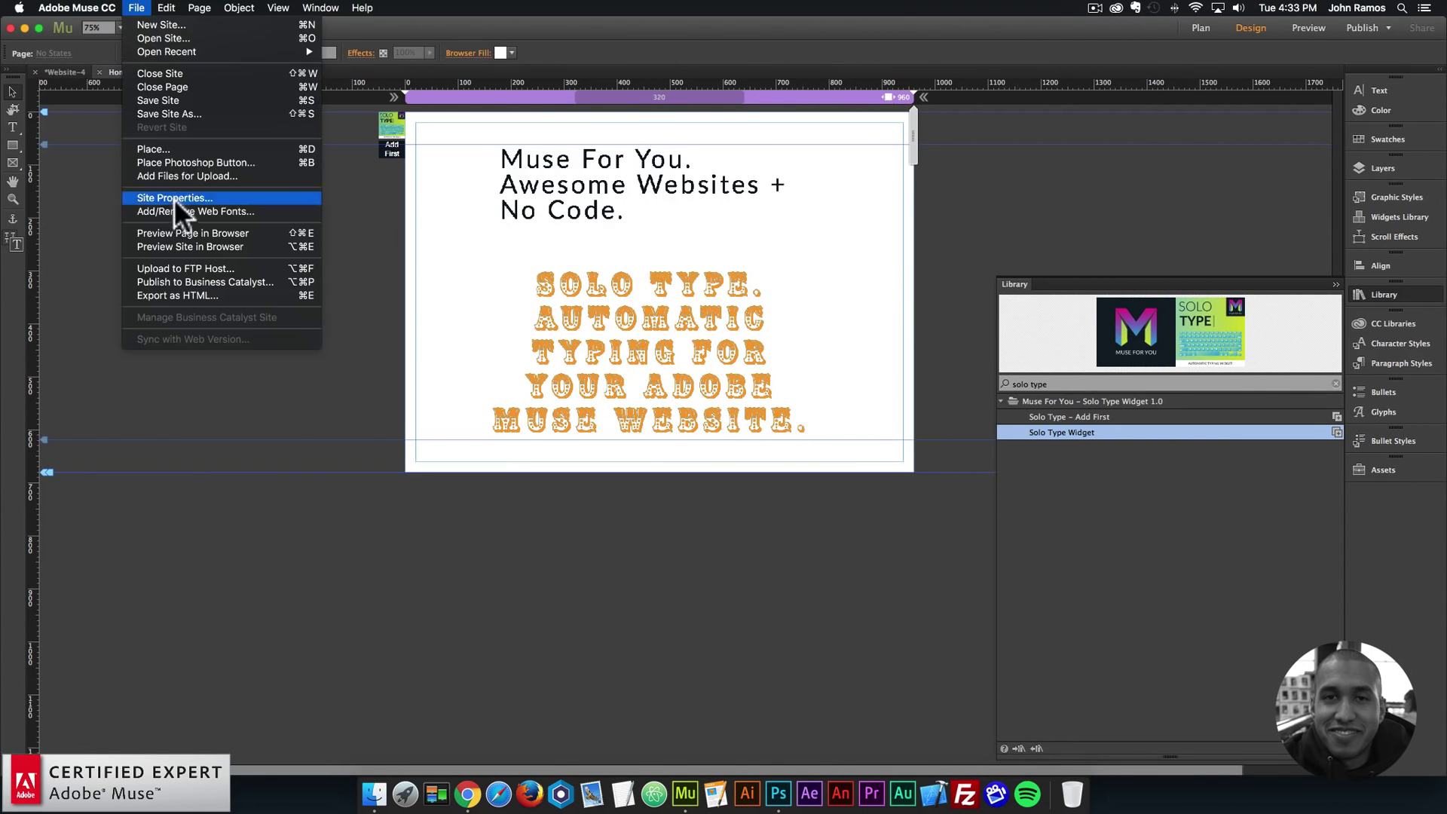
click(170, 231)
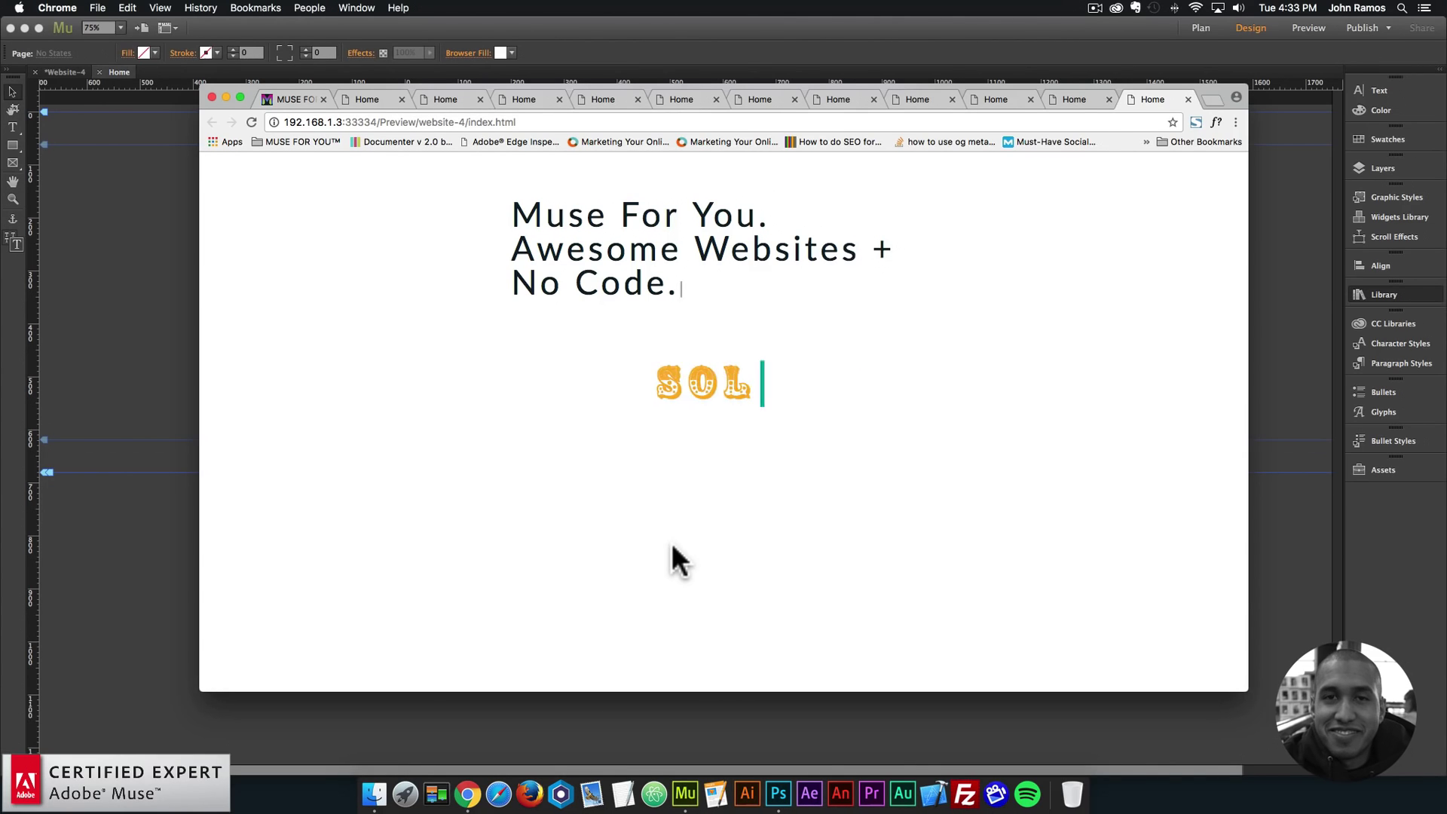
- Open museforyoushop.com in a new browser tab and follow the $39/year offer to the widget shop
click(1209, 99)
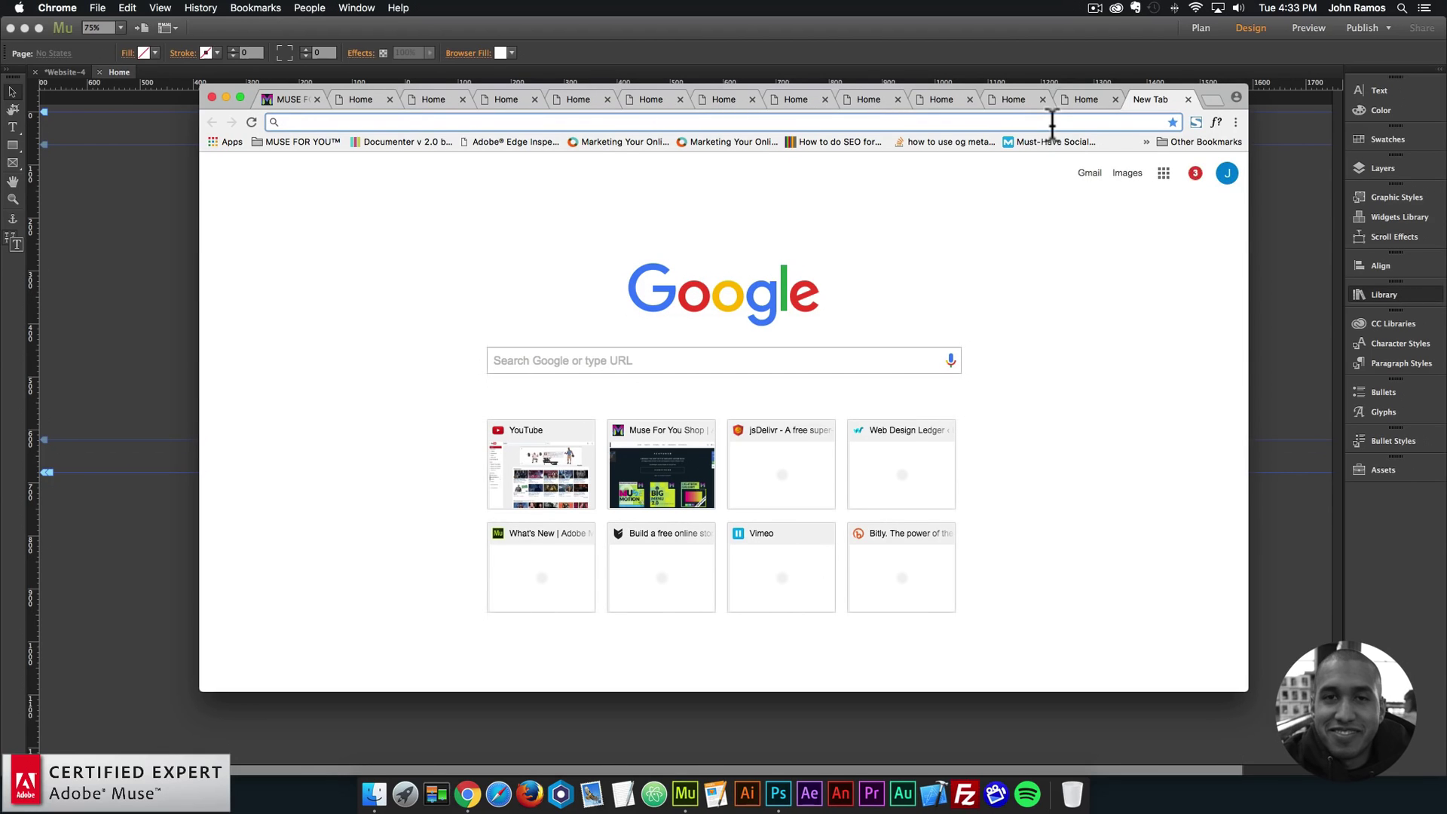
text(museforyoushop.)
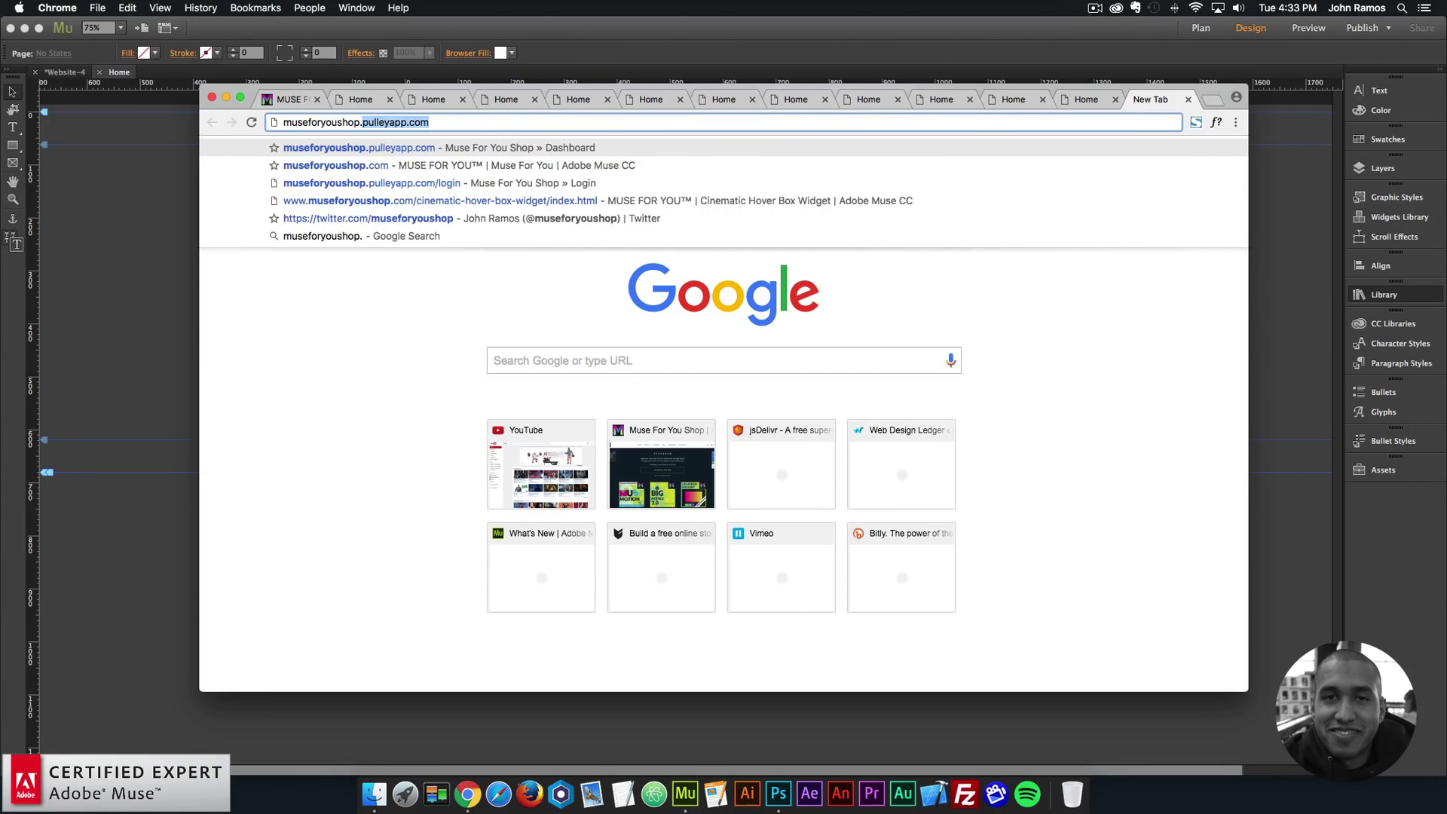
text(com)
key(Return)
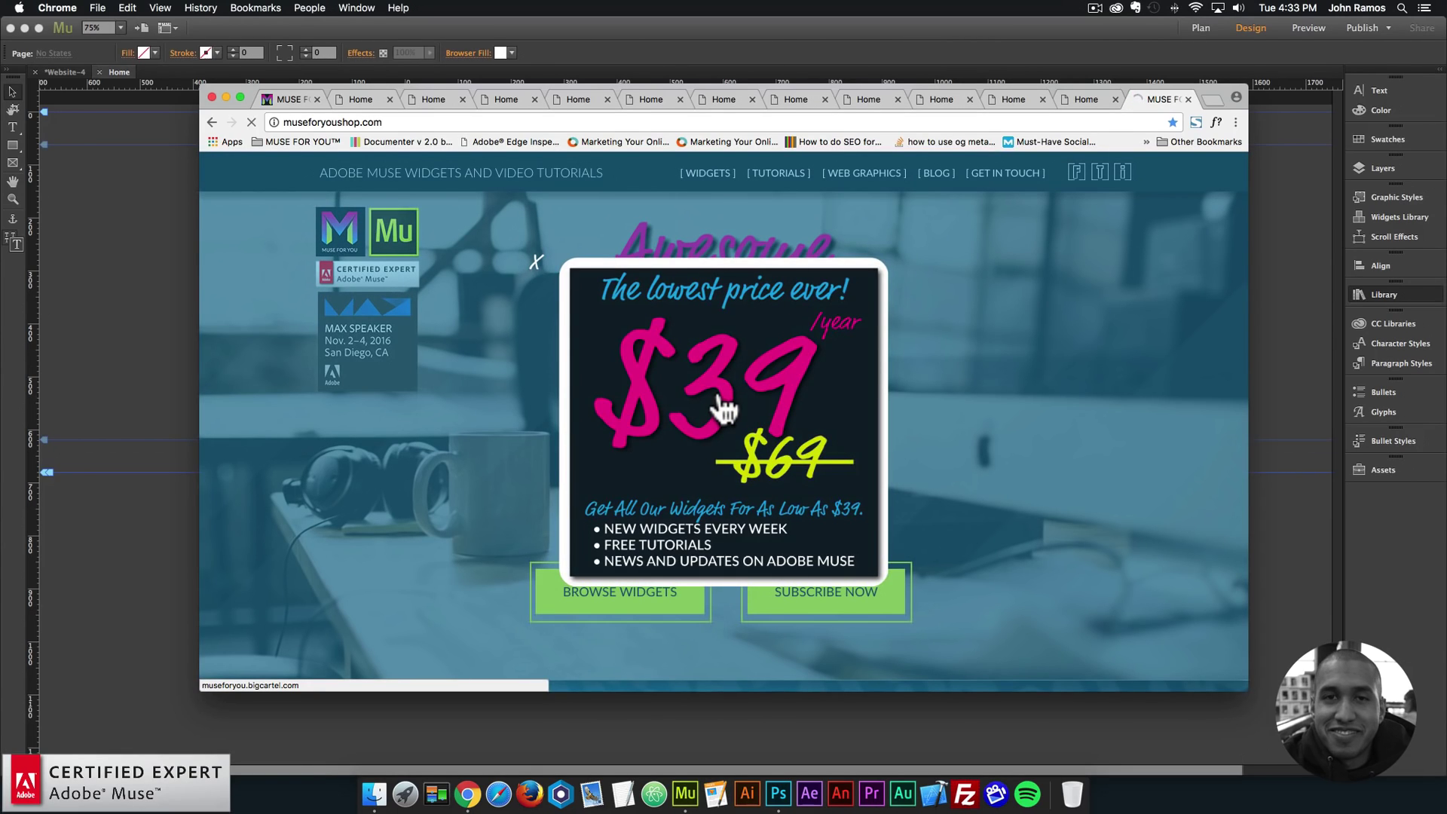
click(720, 403)
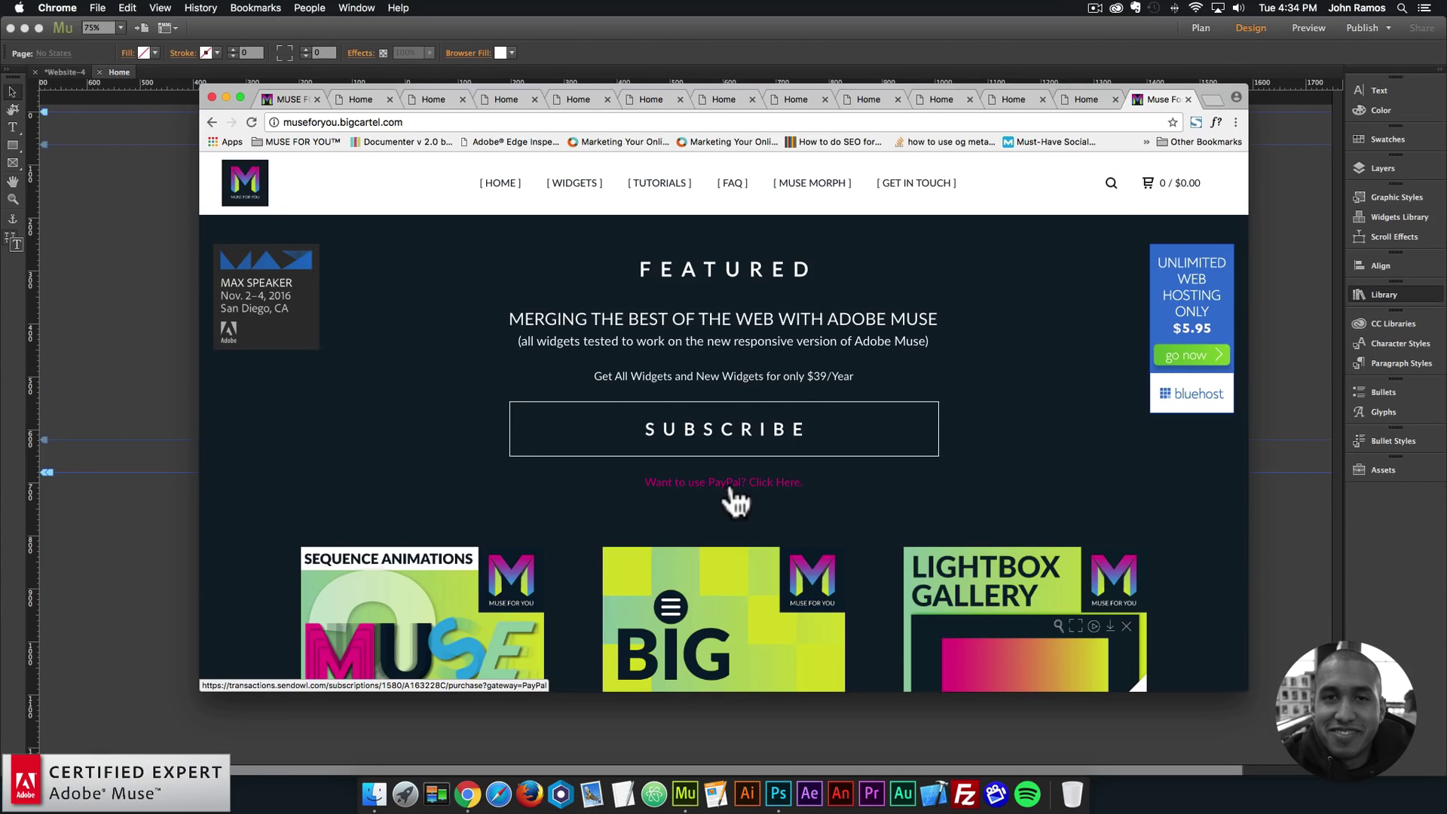
- Find the Solo Type Widget among the shop's products and open its product page
scroll(735, 500, down, 10)
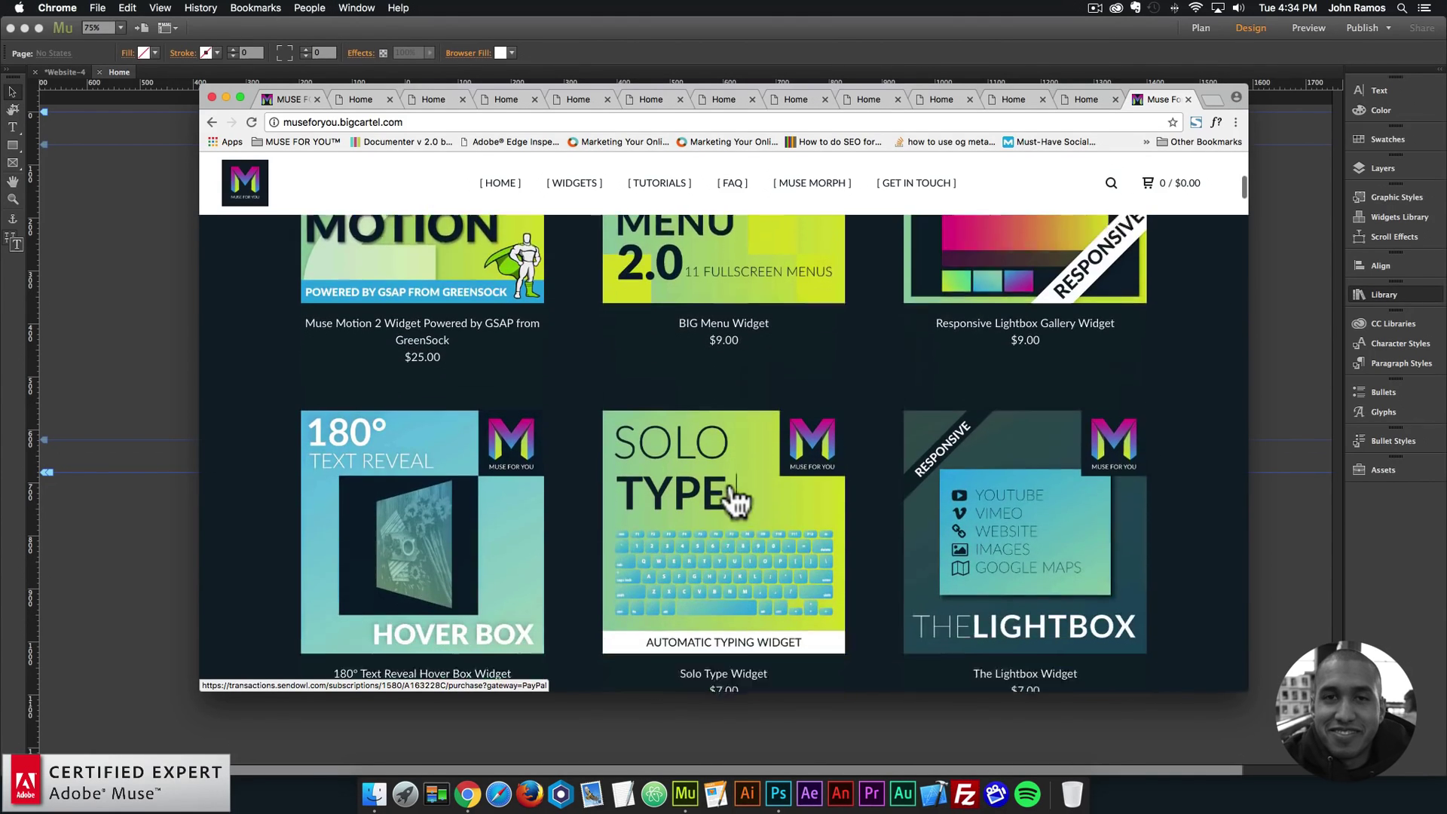
scroll(701, 490, down, 1)
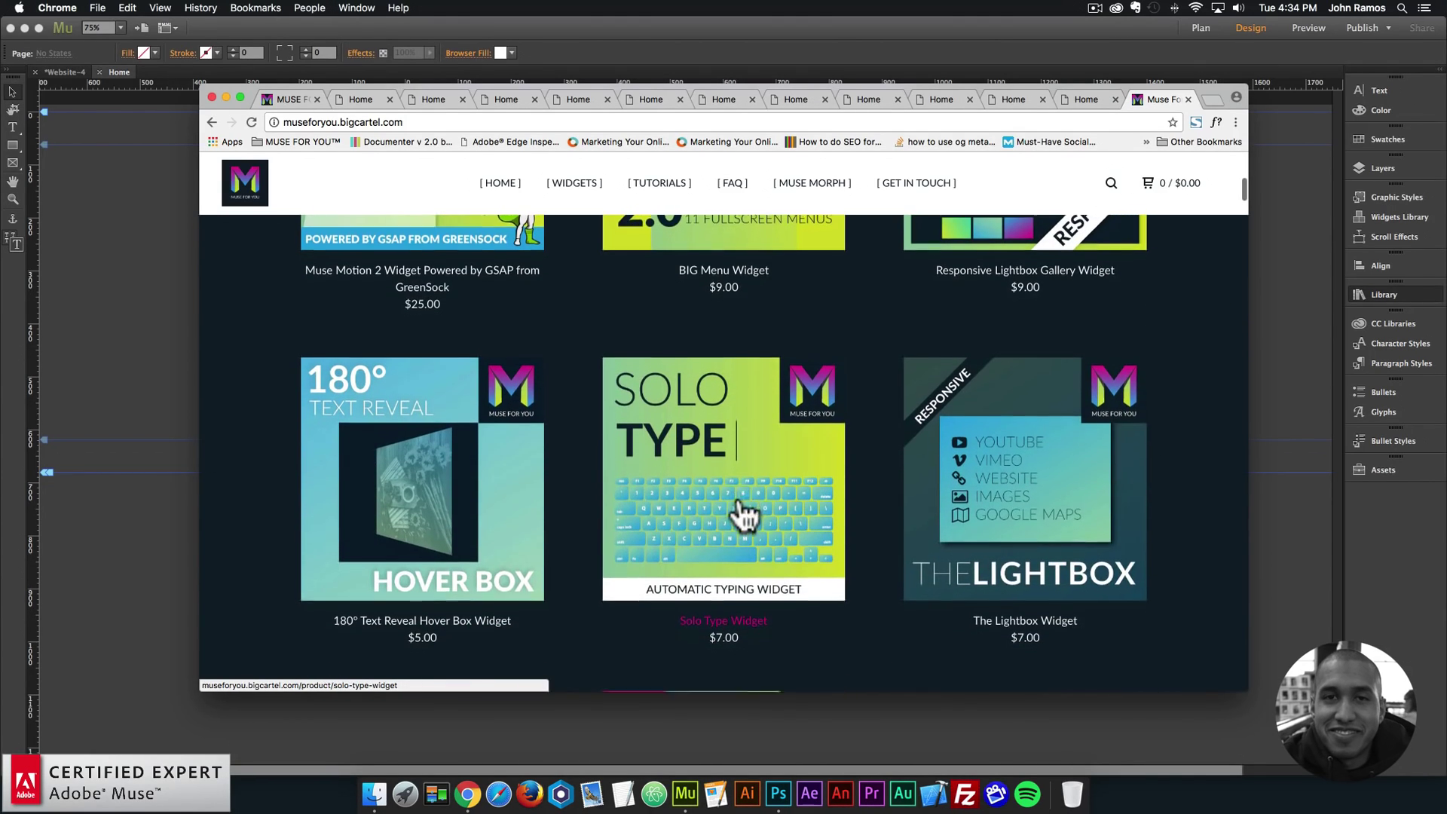
click(712, 475)
click(974, 386)
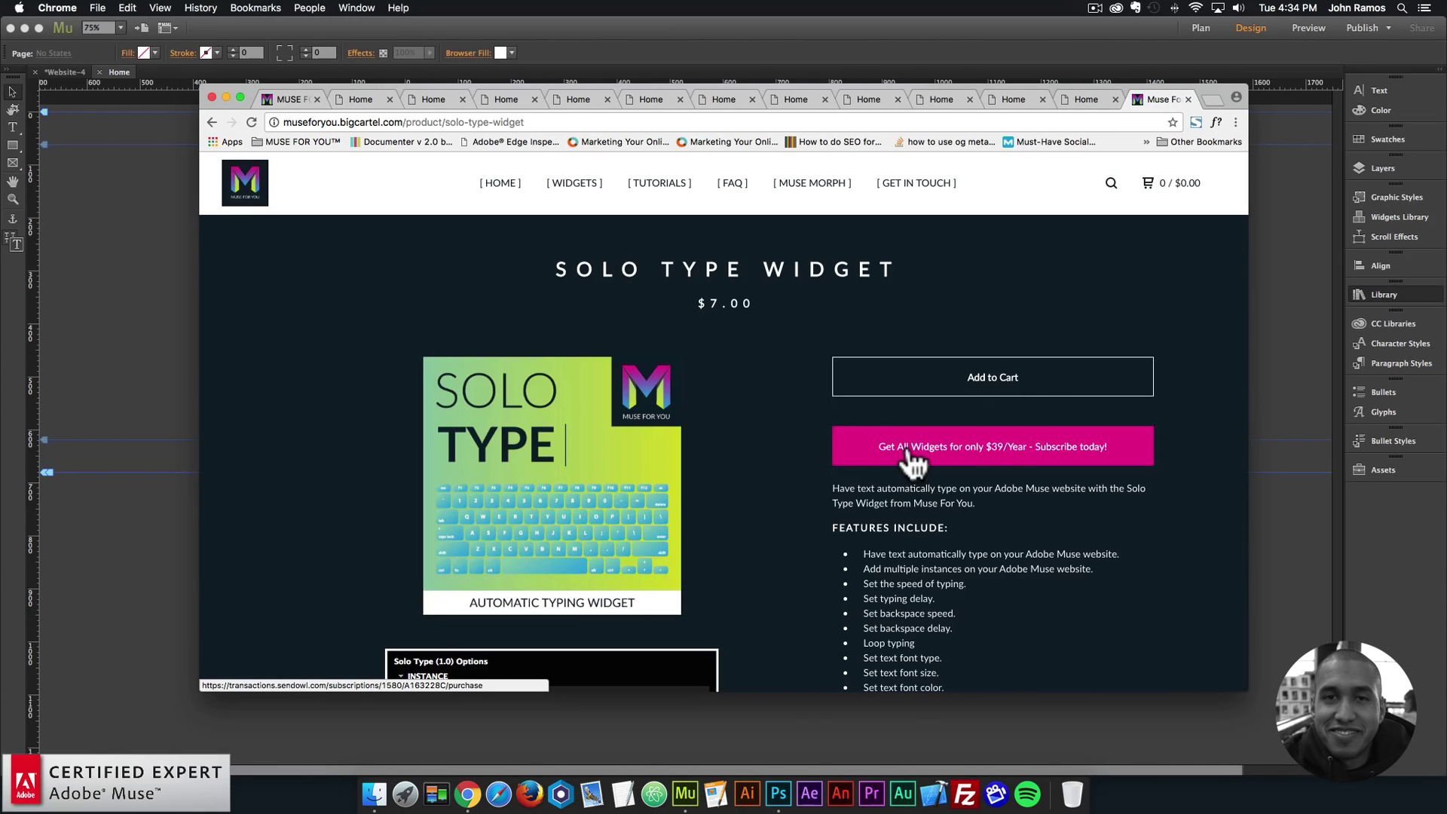
- Review the Solo Type Widget's feature list, option screenshots and comments on the product page
scroll(940, 501, down, 10)
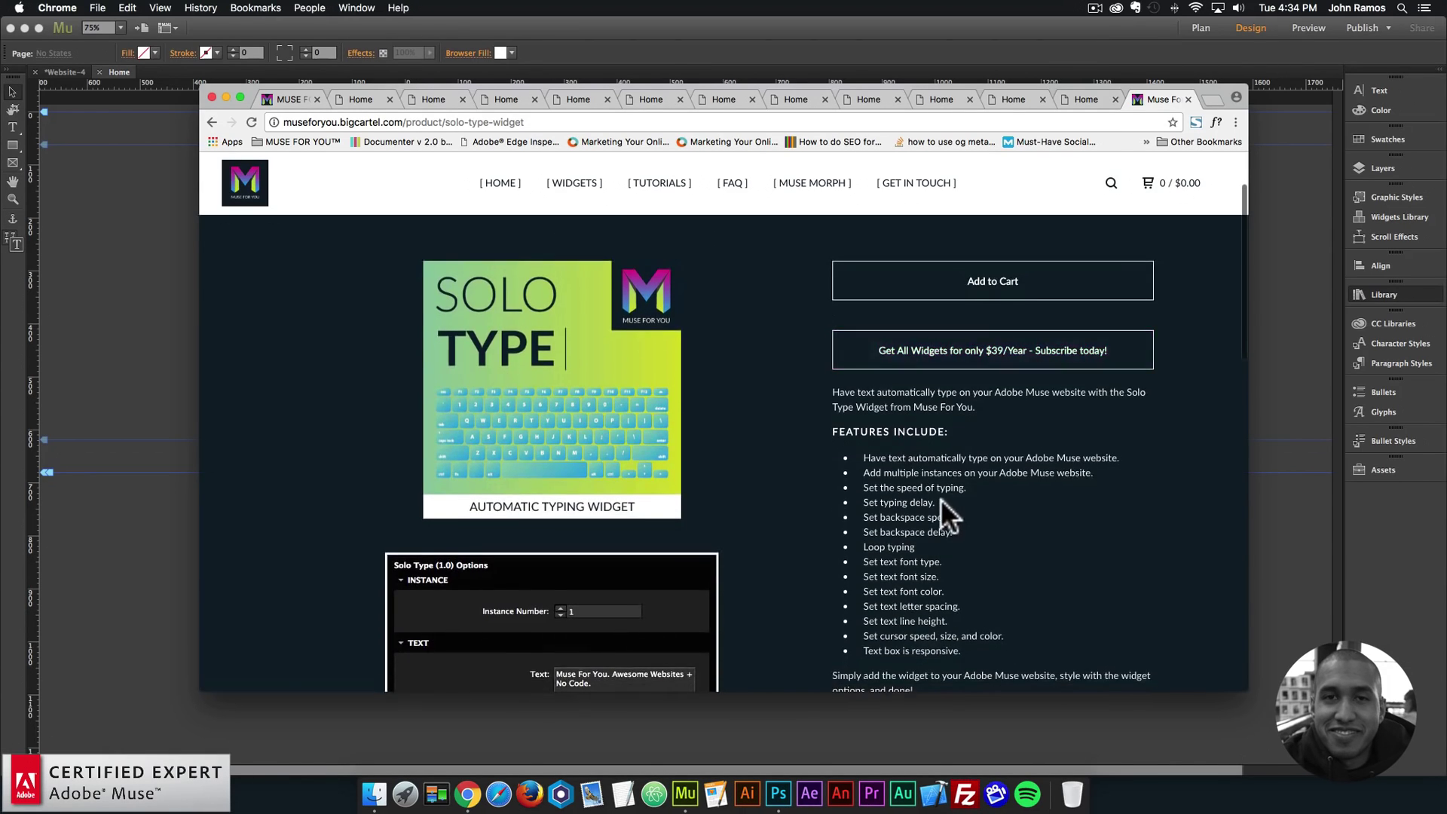
scroll(637, 459, down, 15)
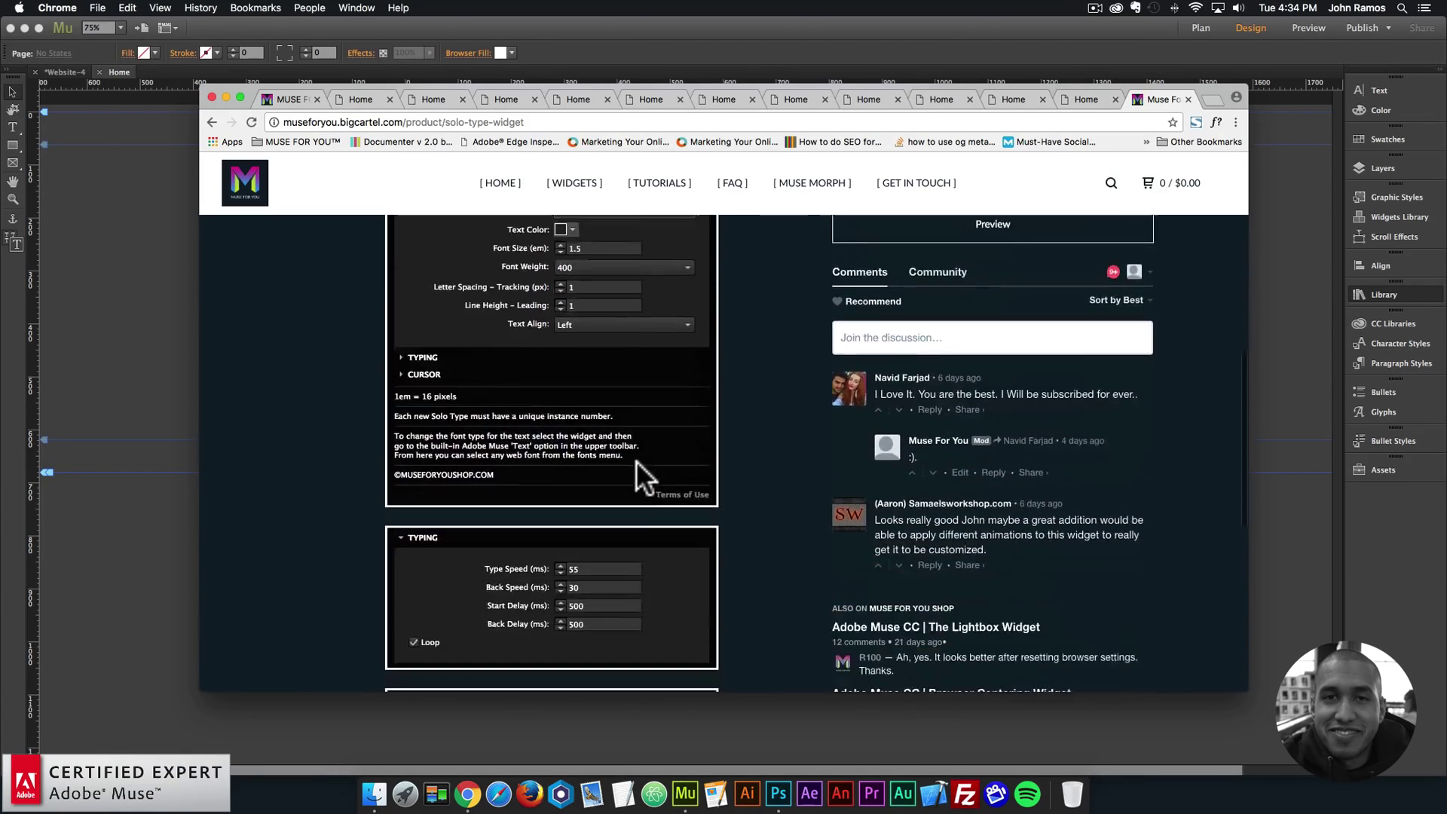
scroll(636, 460, up, 8)
scroll(636, 460, up, 1)
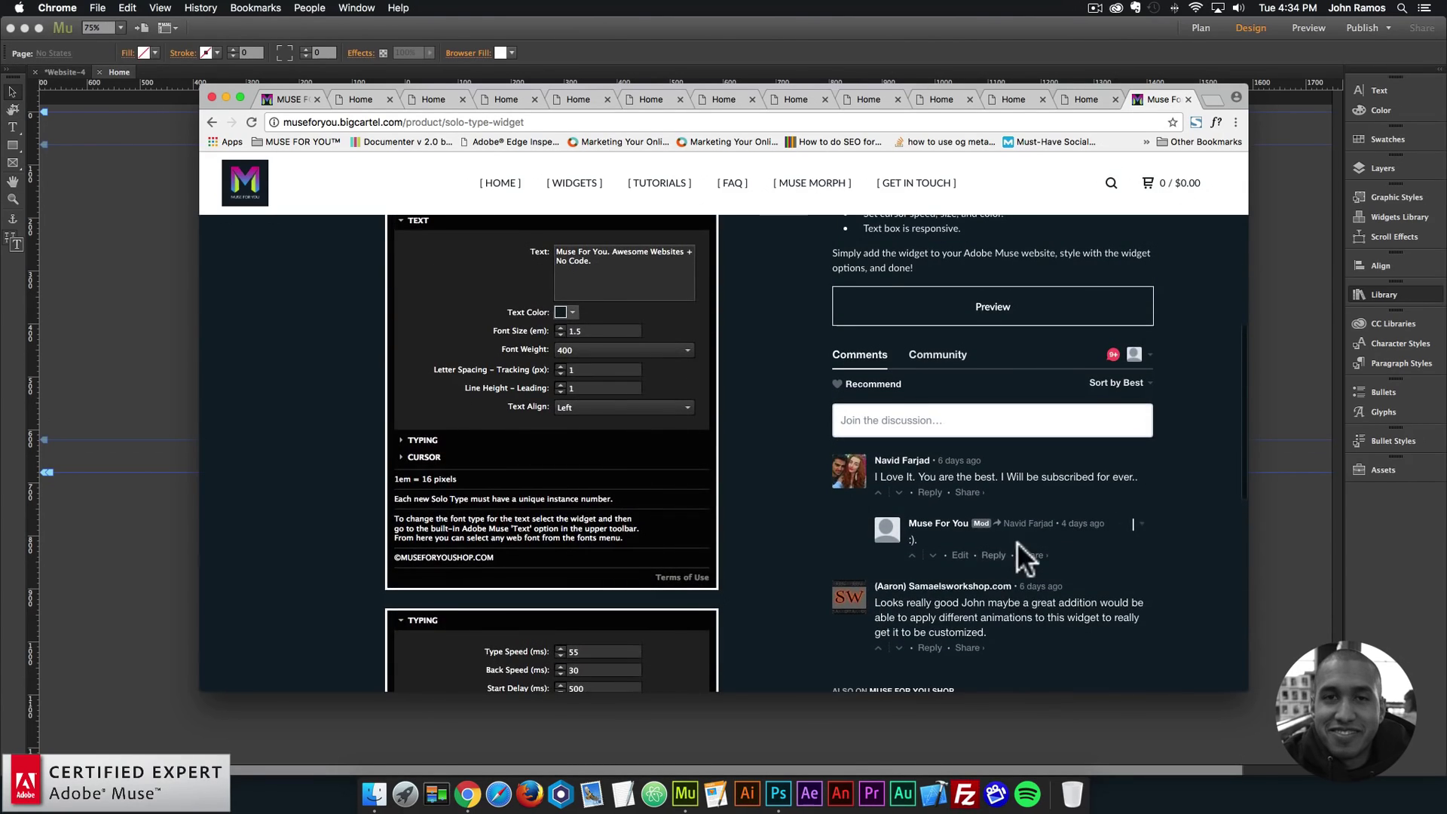
scroll(1025, 558, up, 2)
scroll(1021, 562, up, 2)
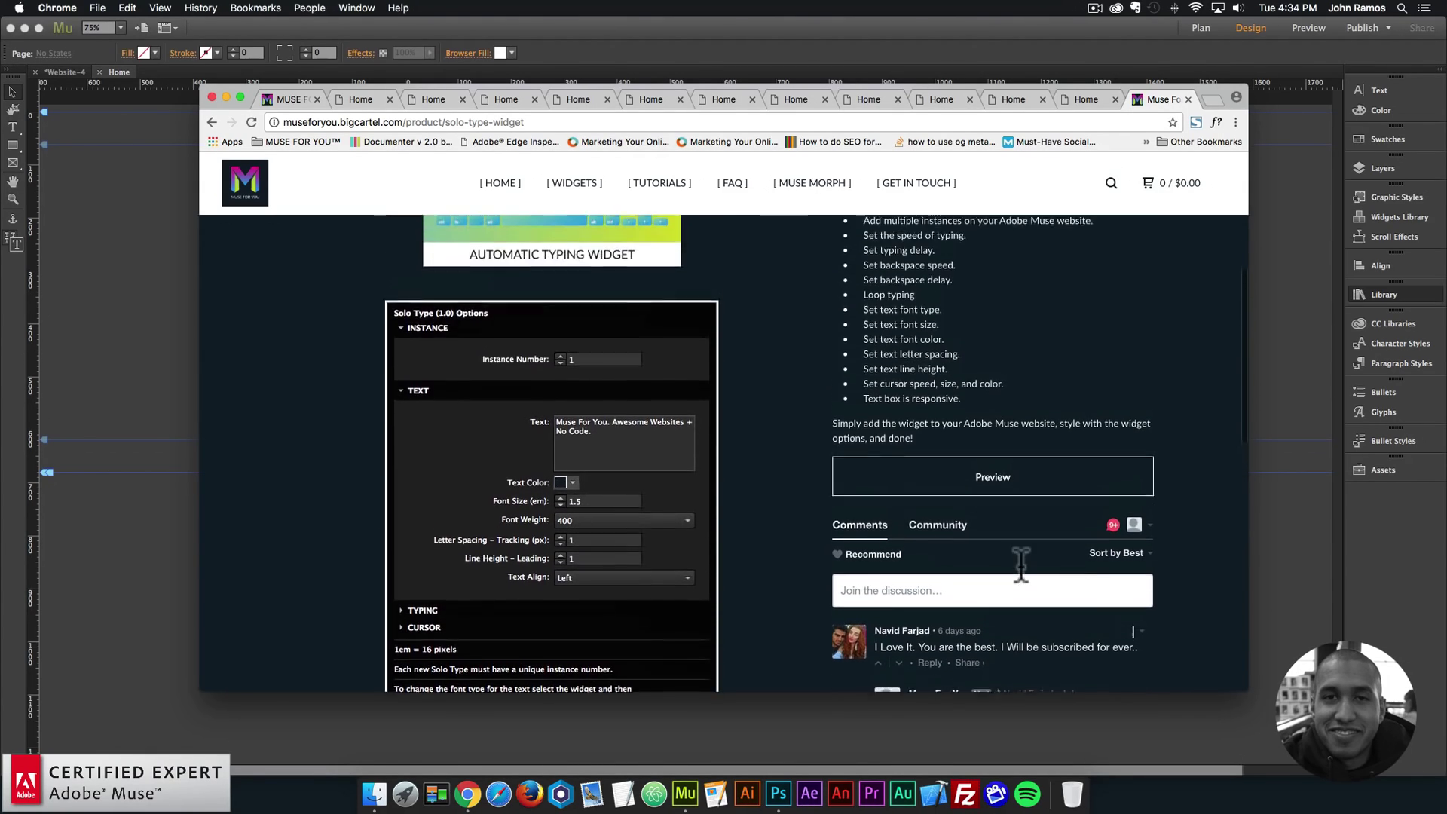
- View the Solo Type live preview, and return to the beginning of the widget's product page
click(997, 513)
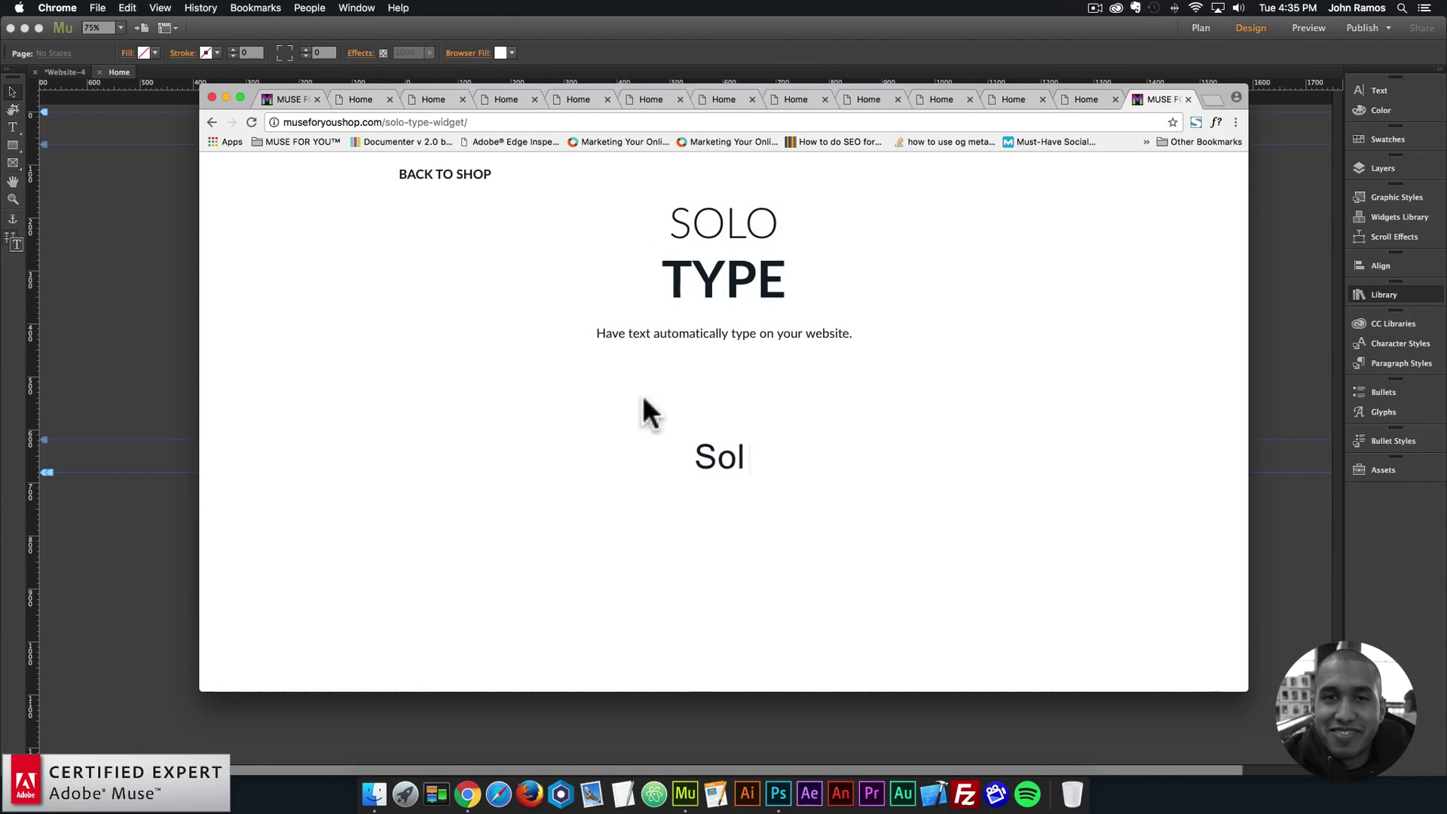
click(212, 122)
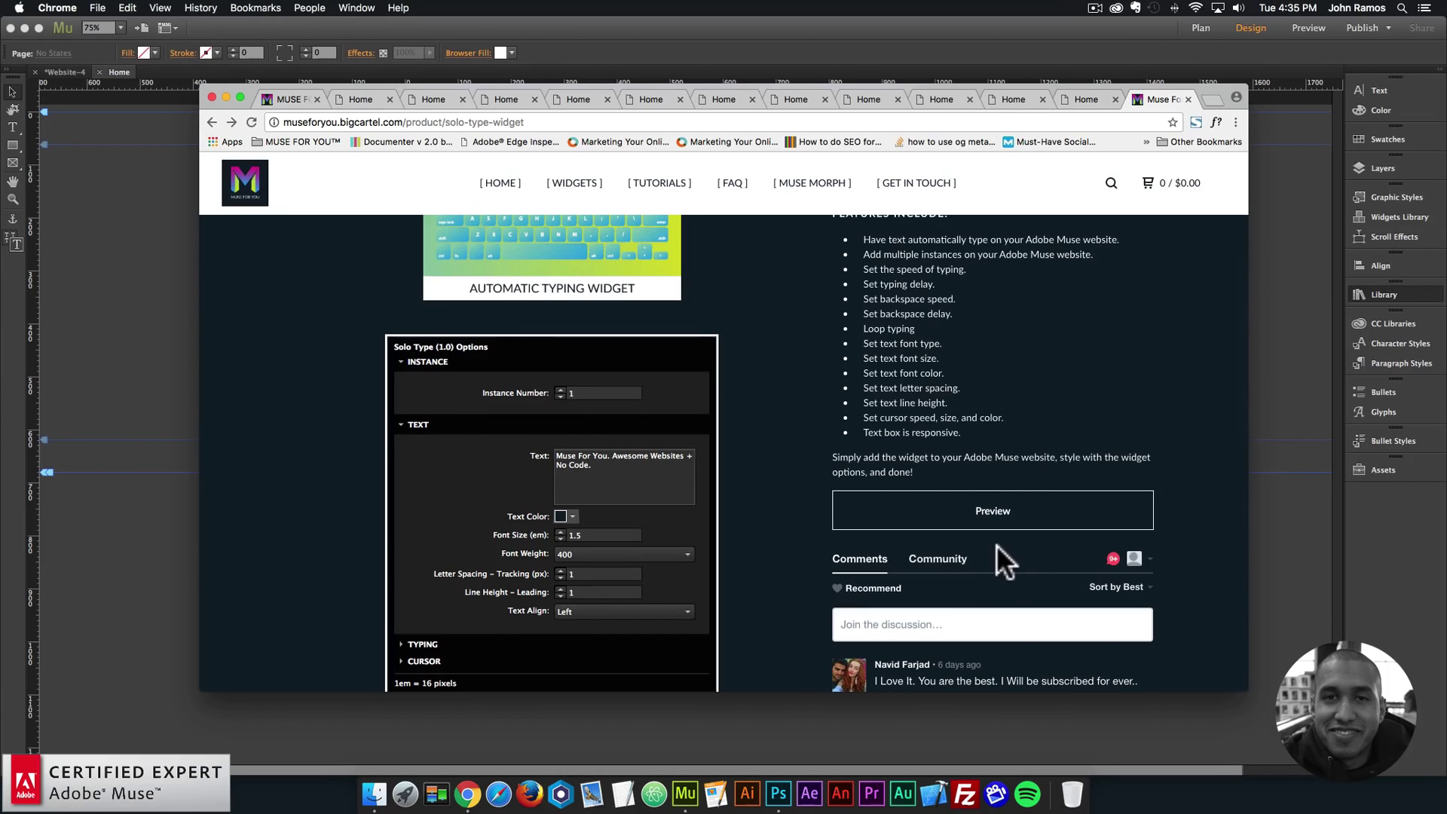
scroll(778, 377, up, 5)
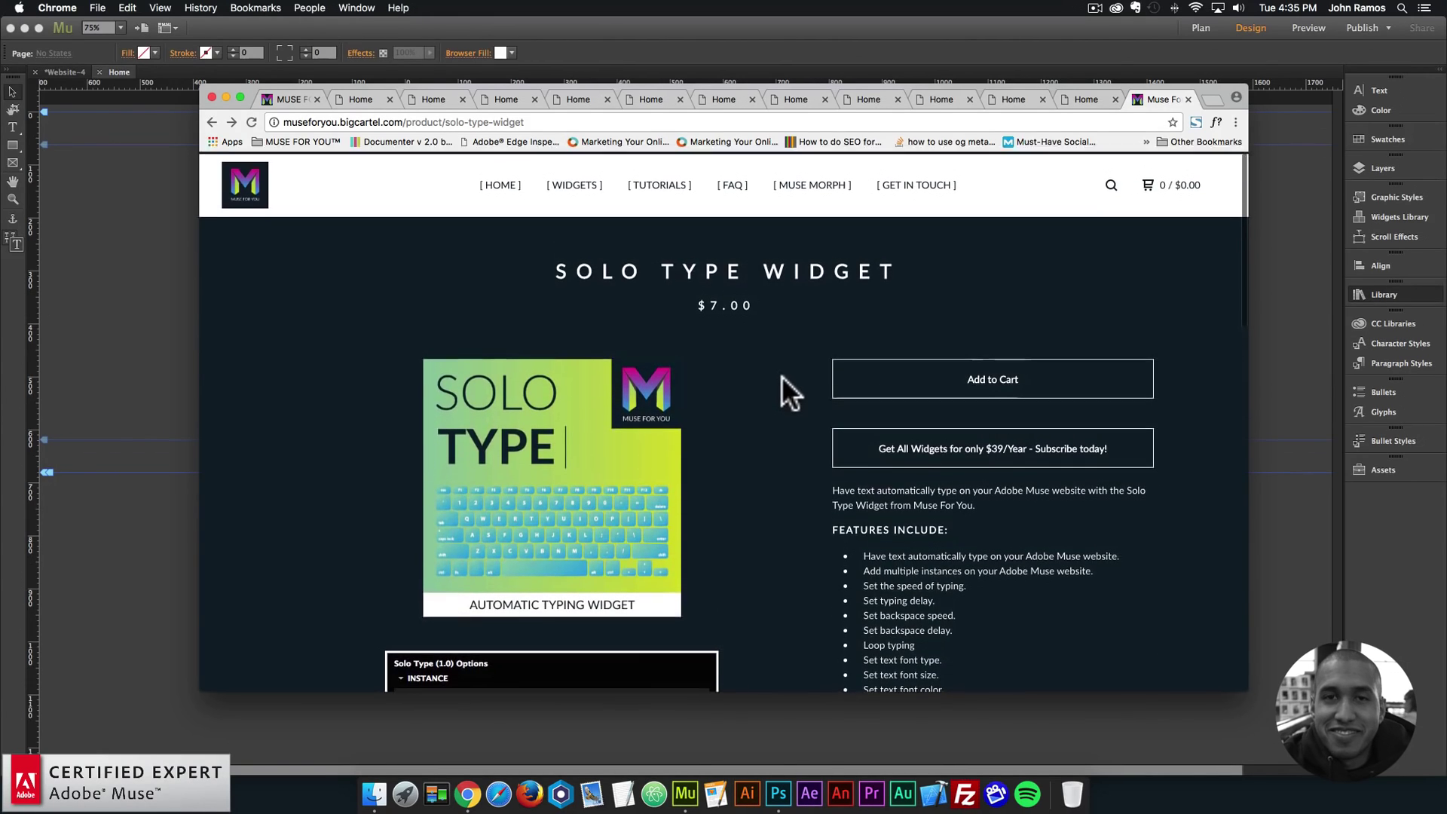